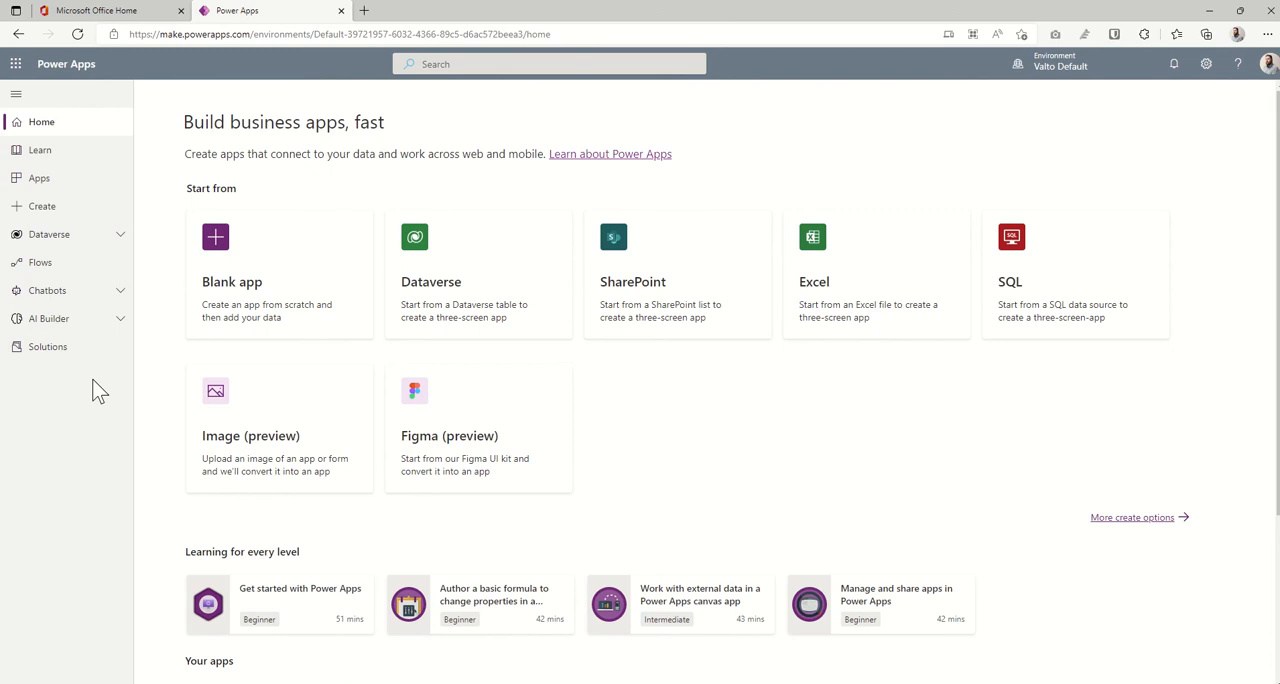
- Start a new solution in the Solutions area with the display name Incident Report App
click(69, 362)
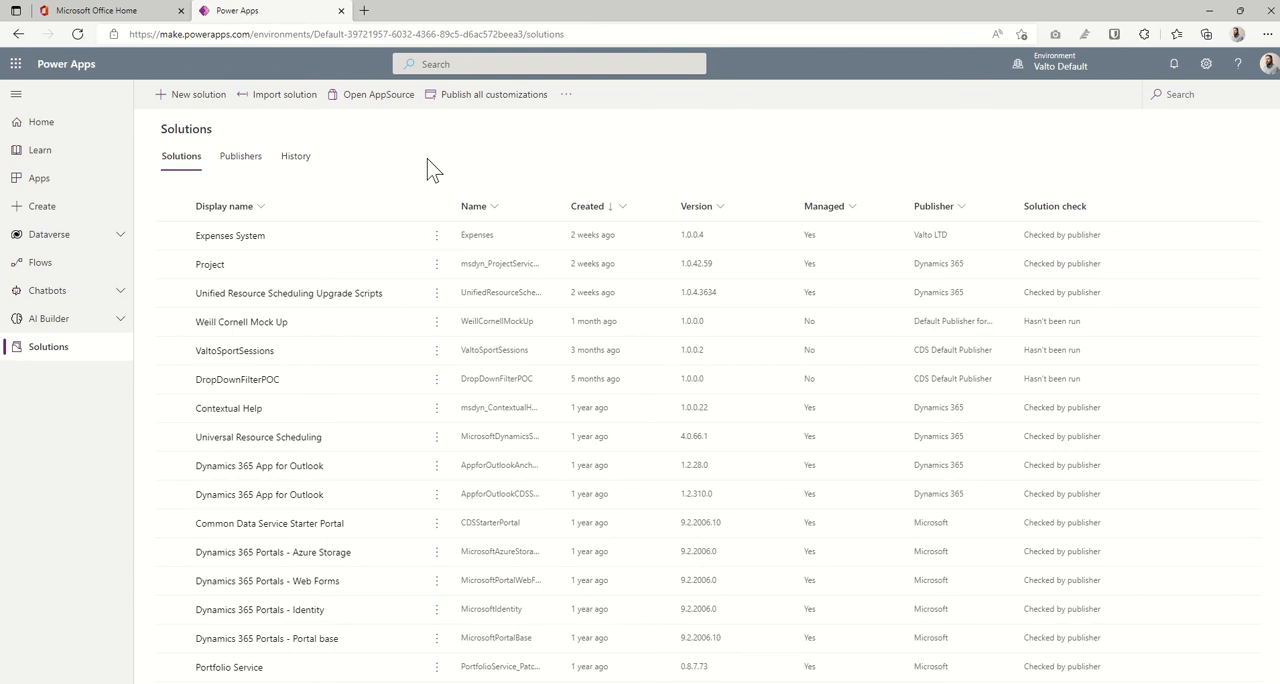
click(196, 96)
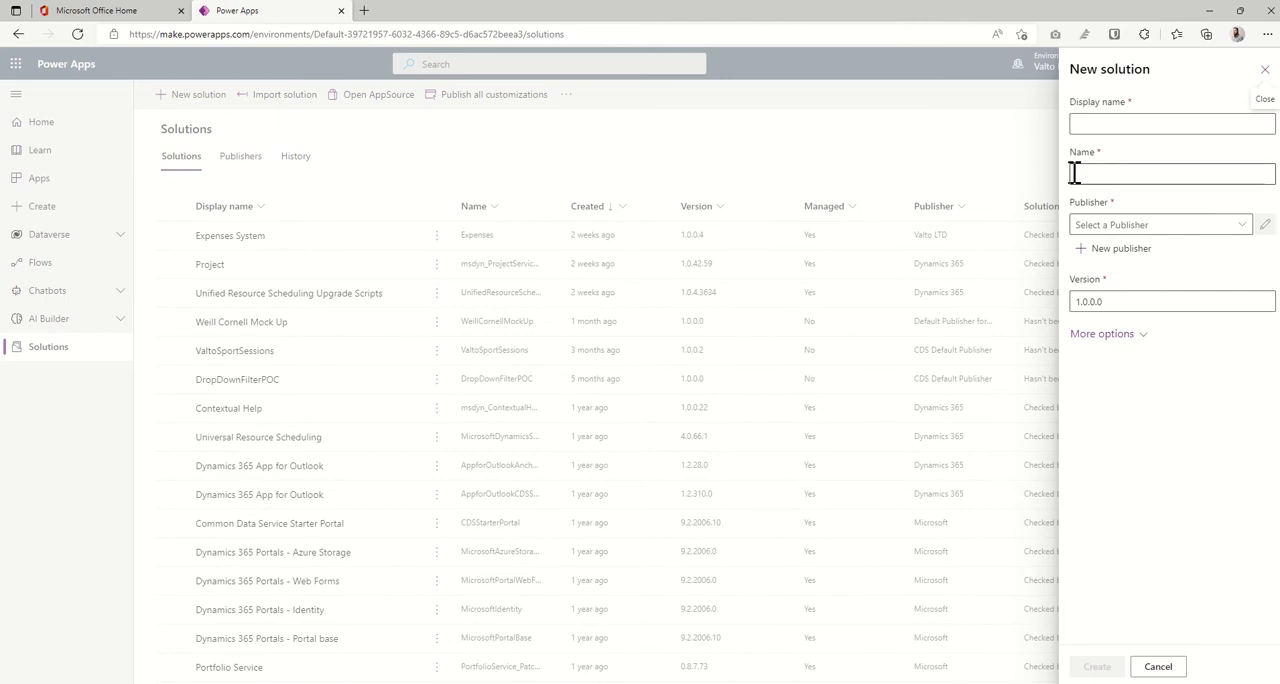
click(1153, 117)
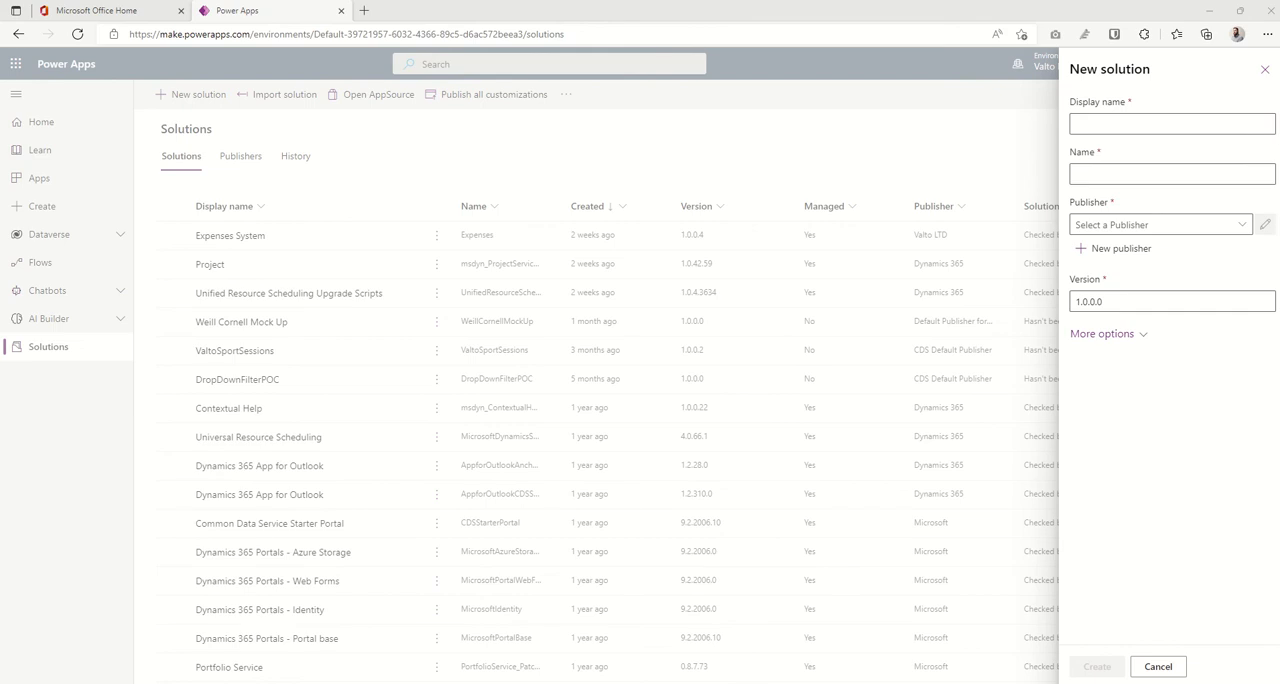
click(1114, 125)
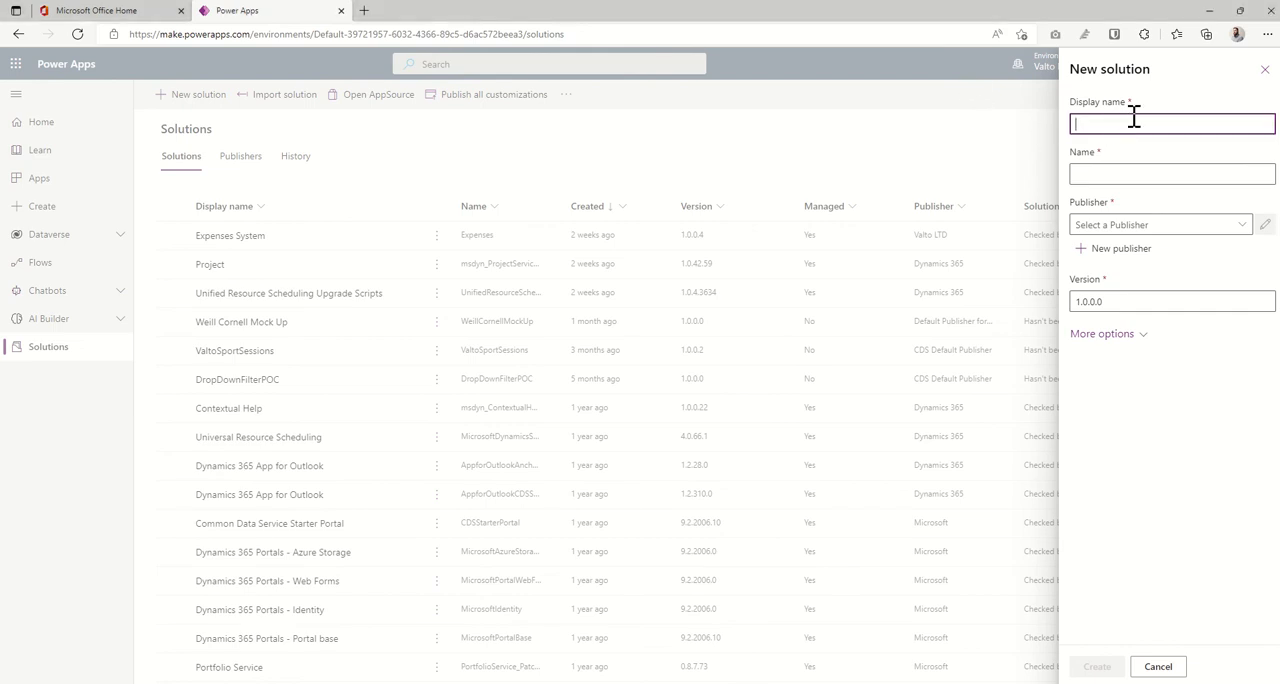
text(Incident Report App)
click(1176, 203)
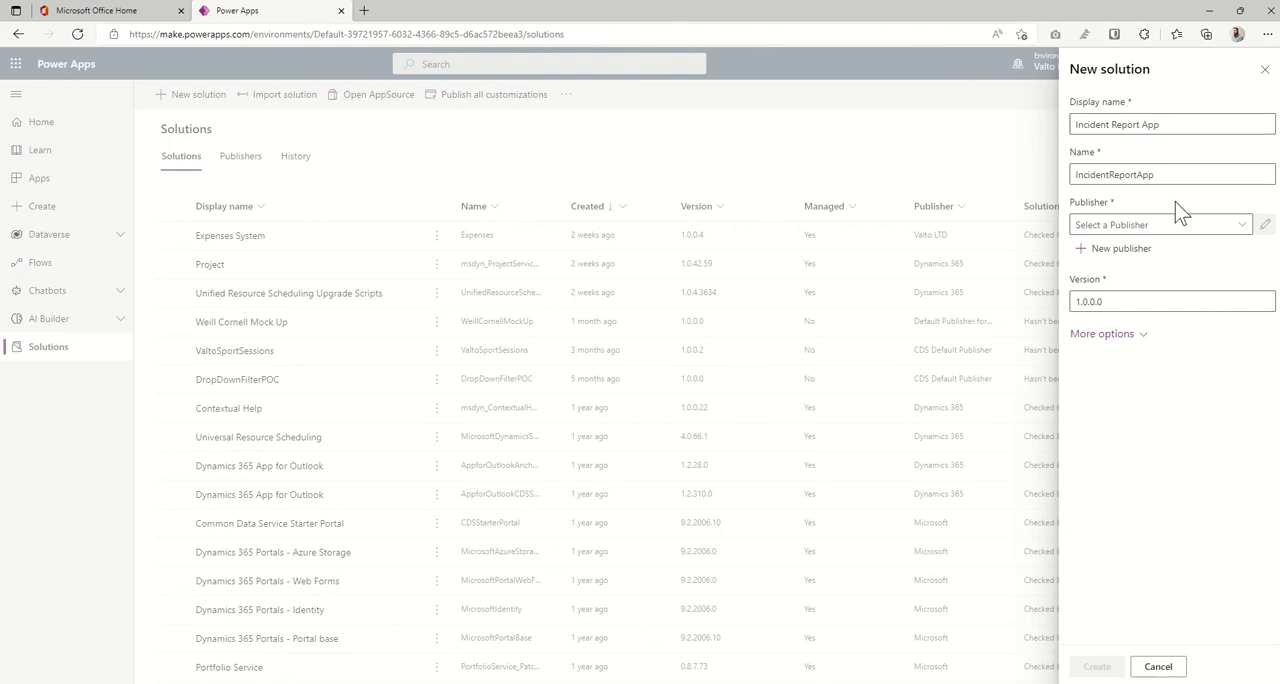
- Assign Default Publisher for orgbeac72e2 as the solution's publisher, expand its additional options and create the solution
click(1237, 233)
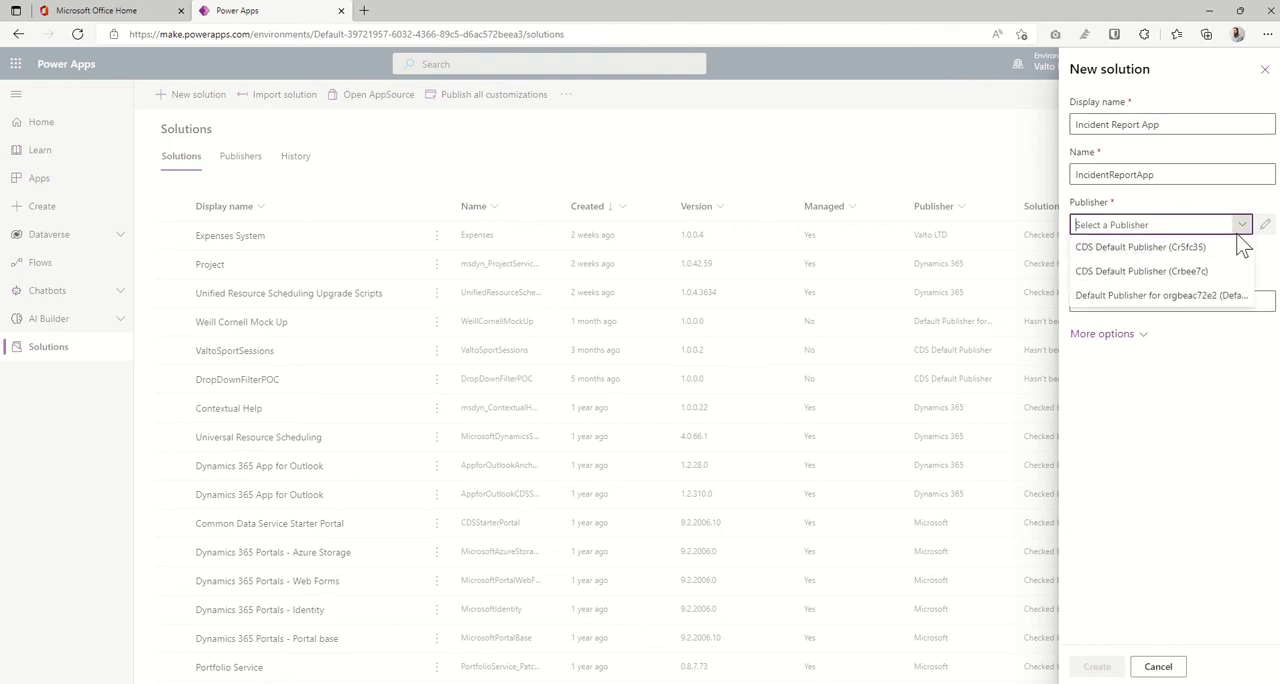
click(1138, 296)
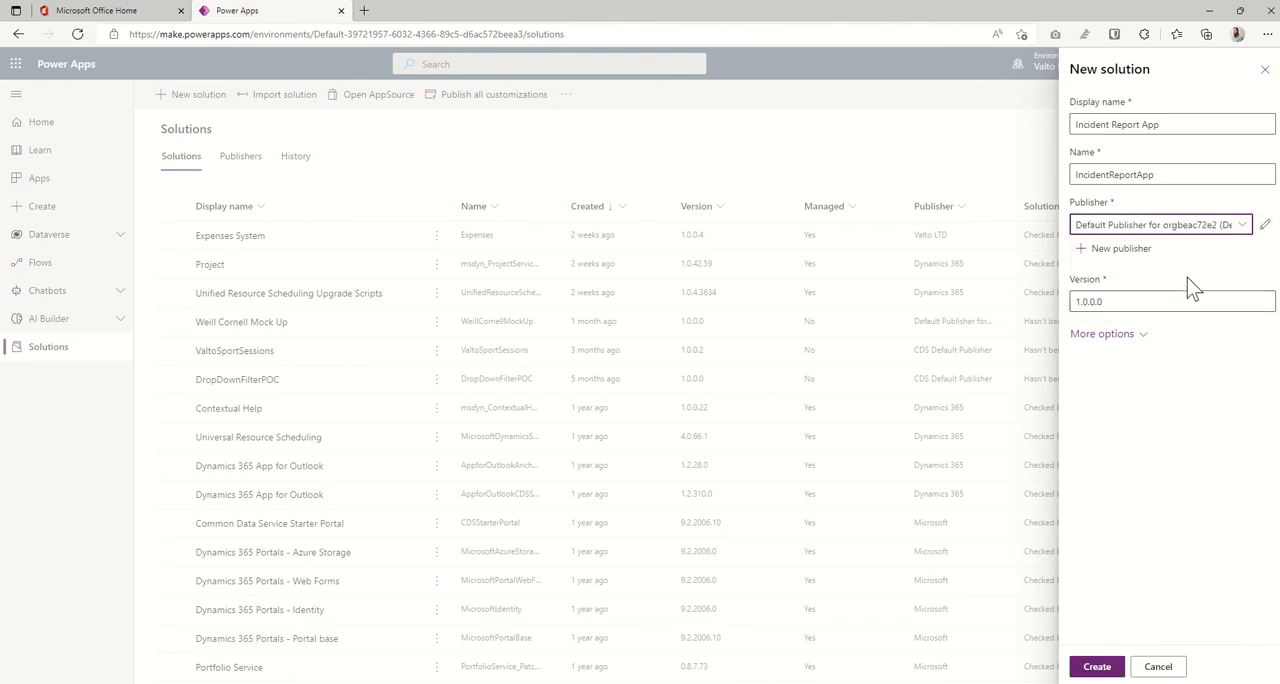
click(1130, 344)
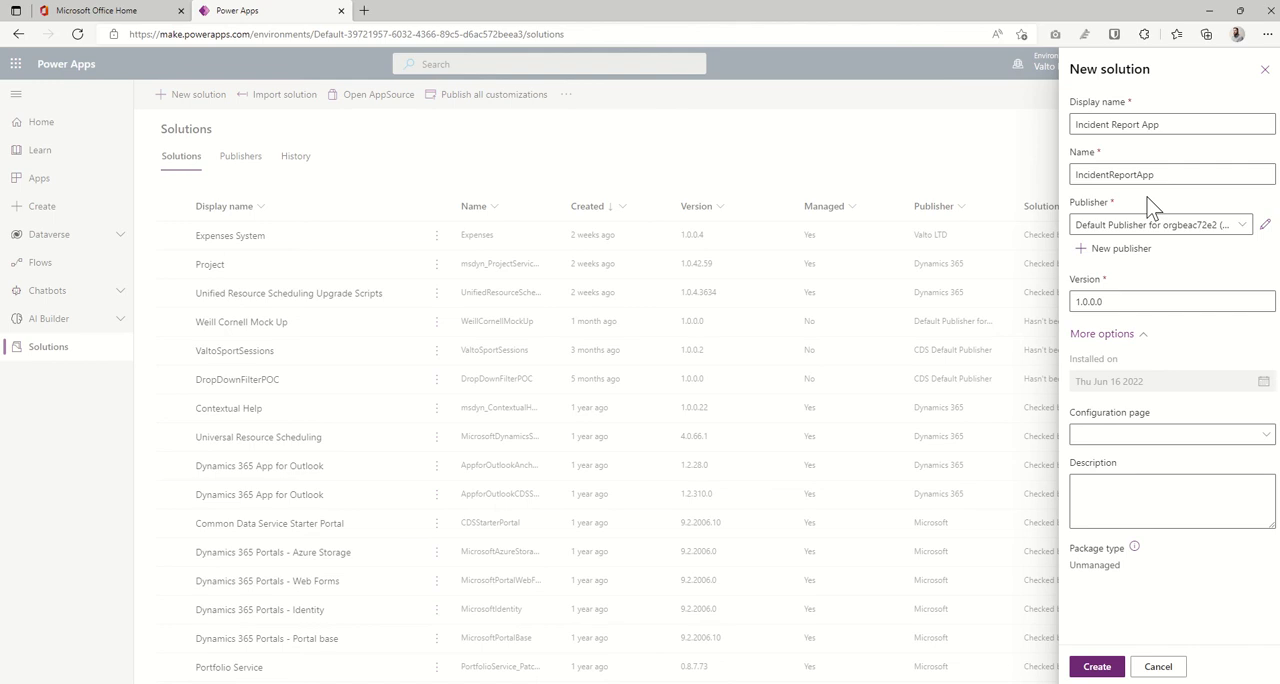
click(1105, 666)
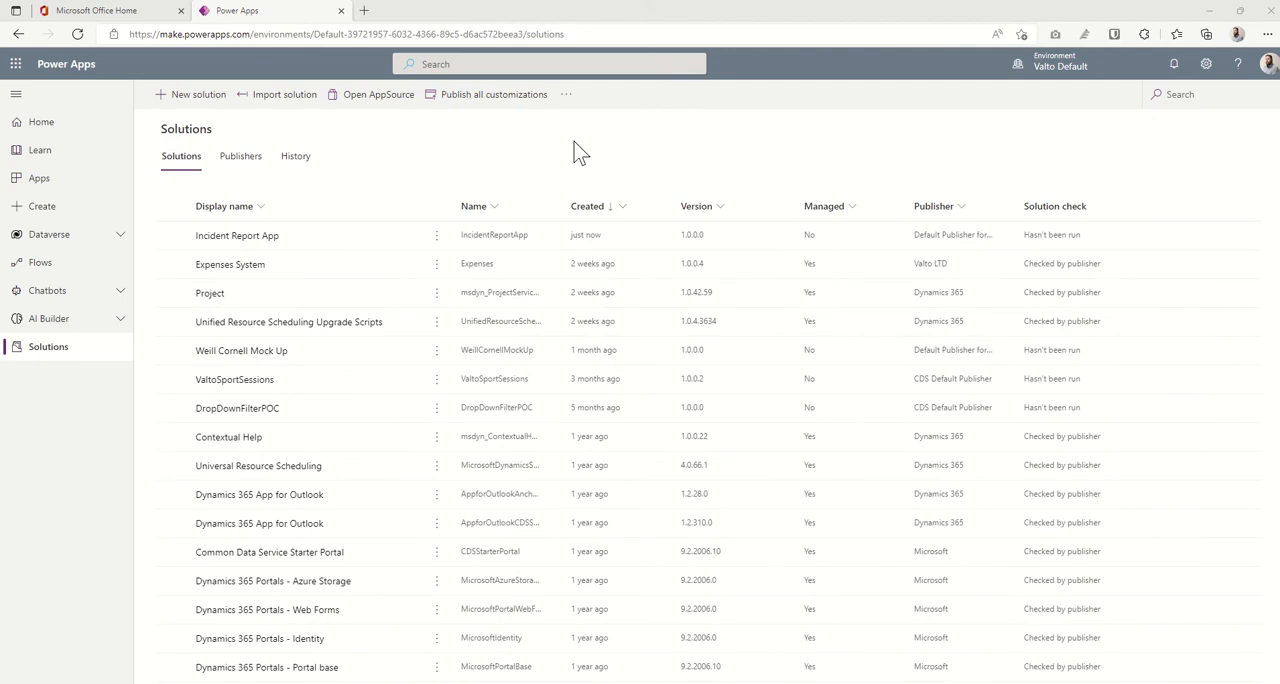
- Open the Incident Report App solution and create a new table in it with the display name Incidents
click(264, 244)
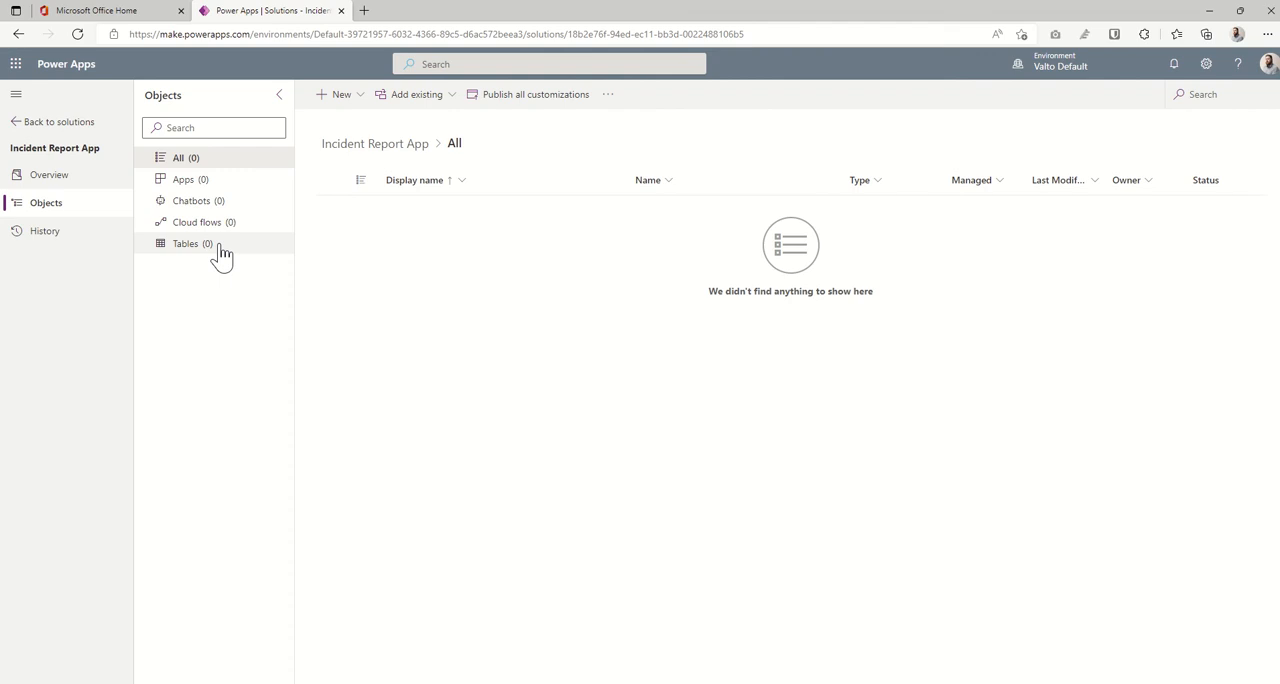
click(219, 248)
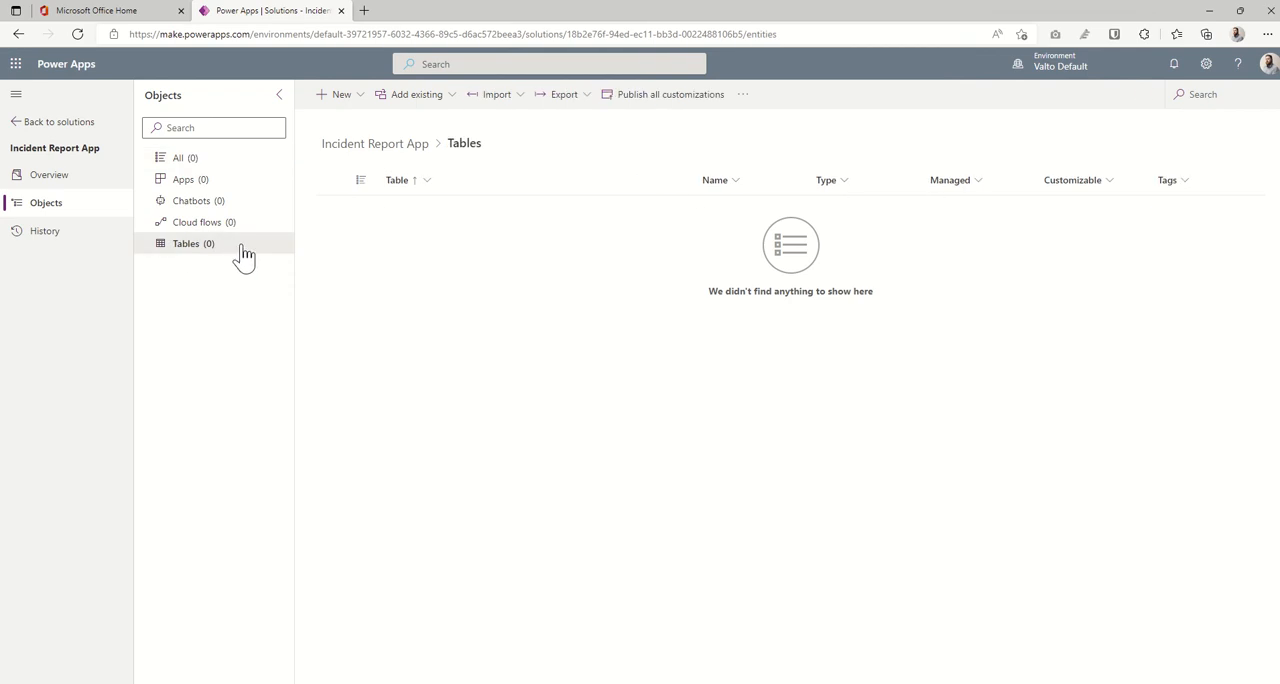
click(351, 102)
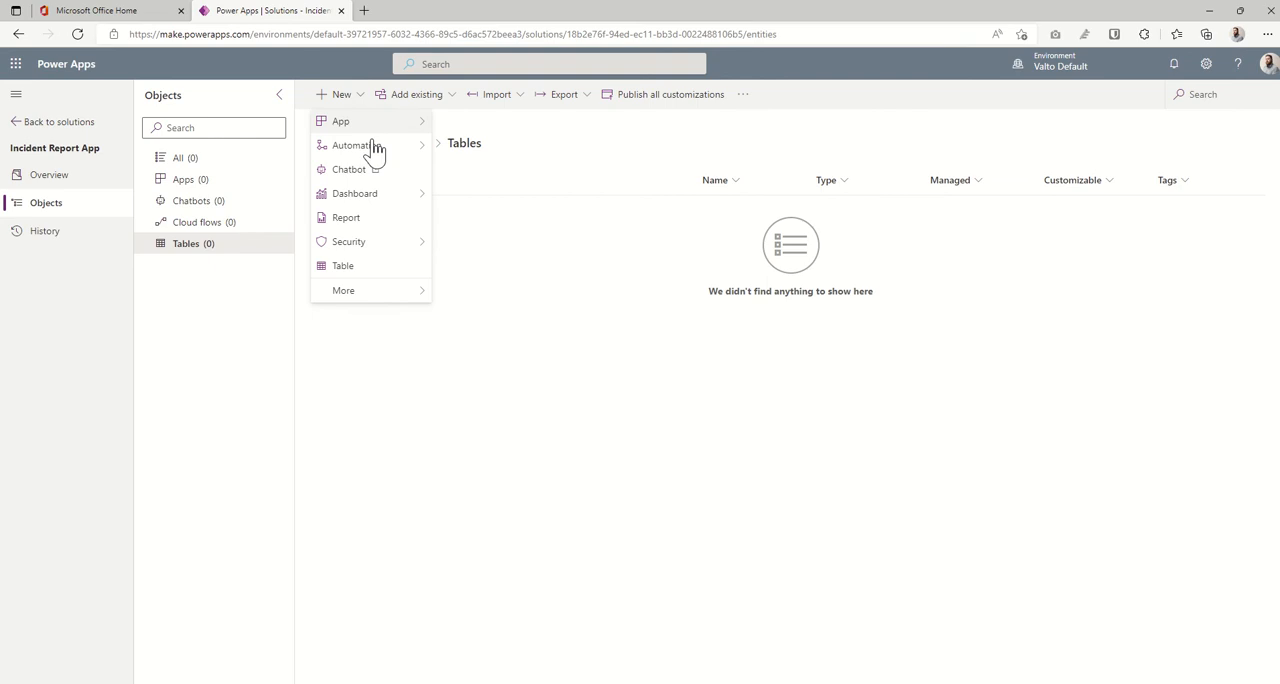
mouse_move(370, 130)
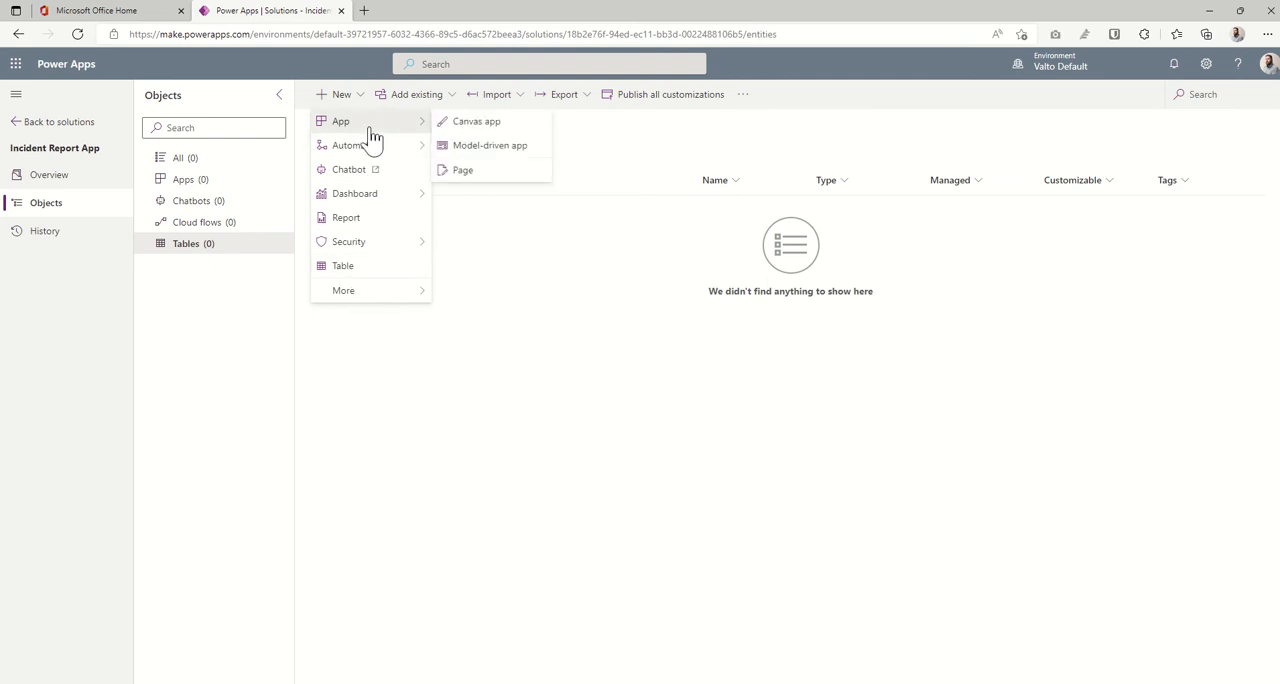
click(360, 266)
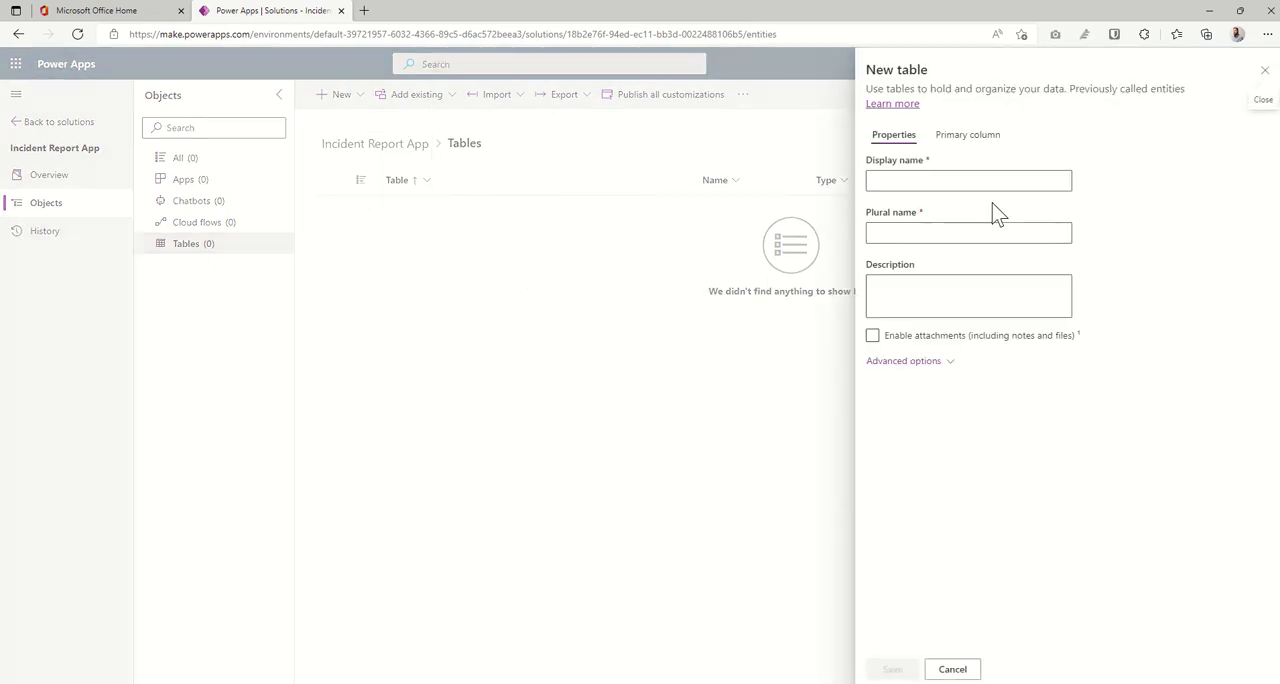
click(966, 180)
text(In)
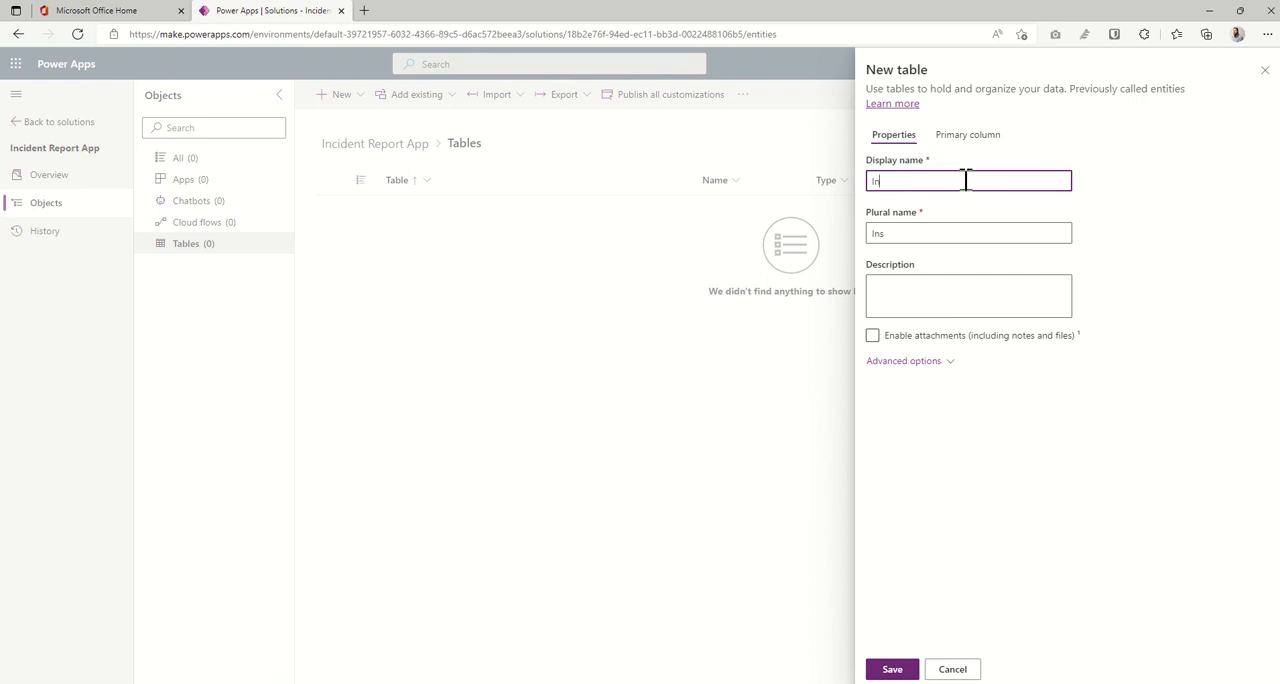
text(cidents)
click(1150, 226)
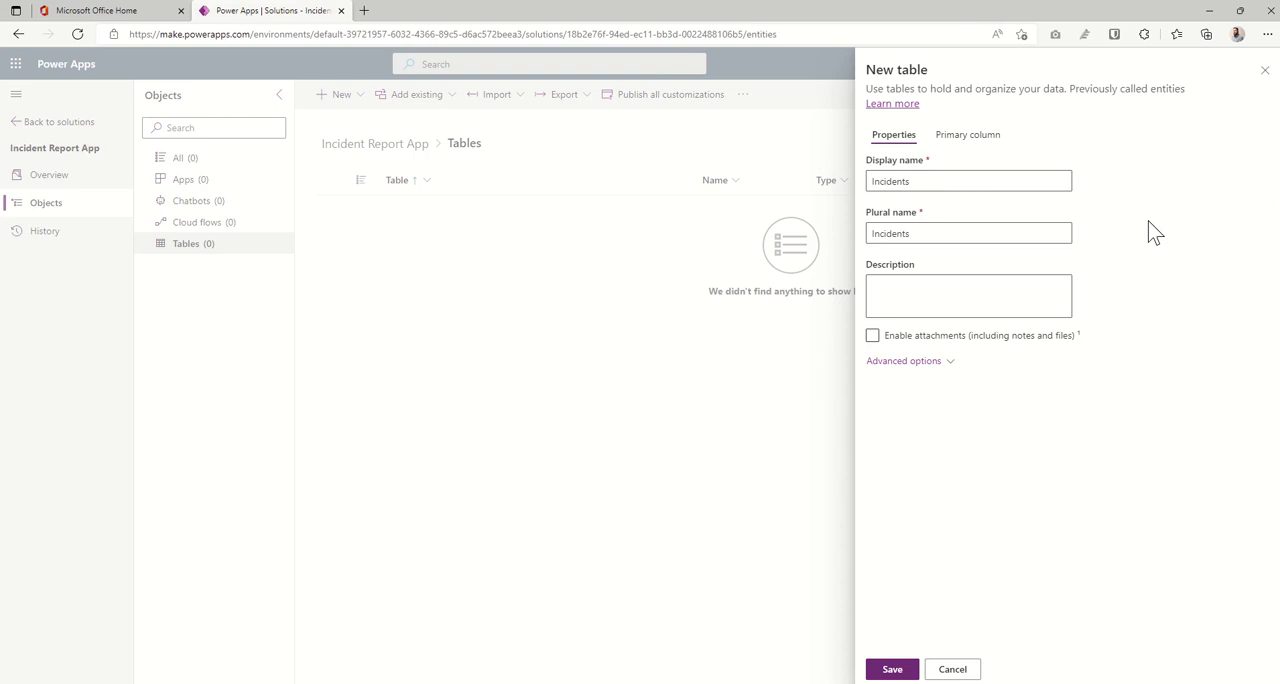
click(901, 672)
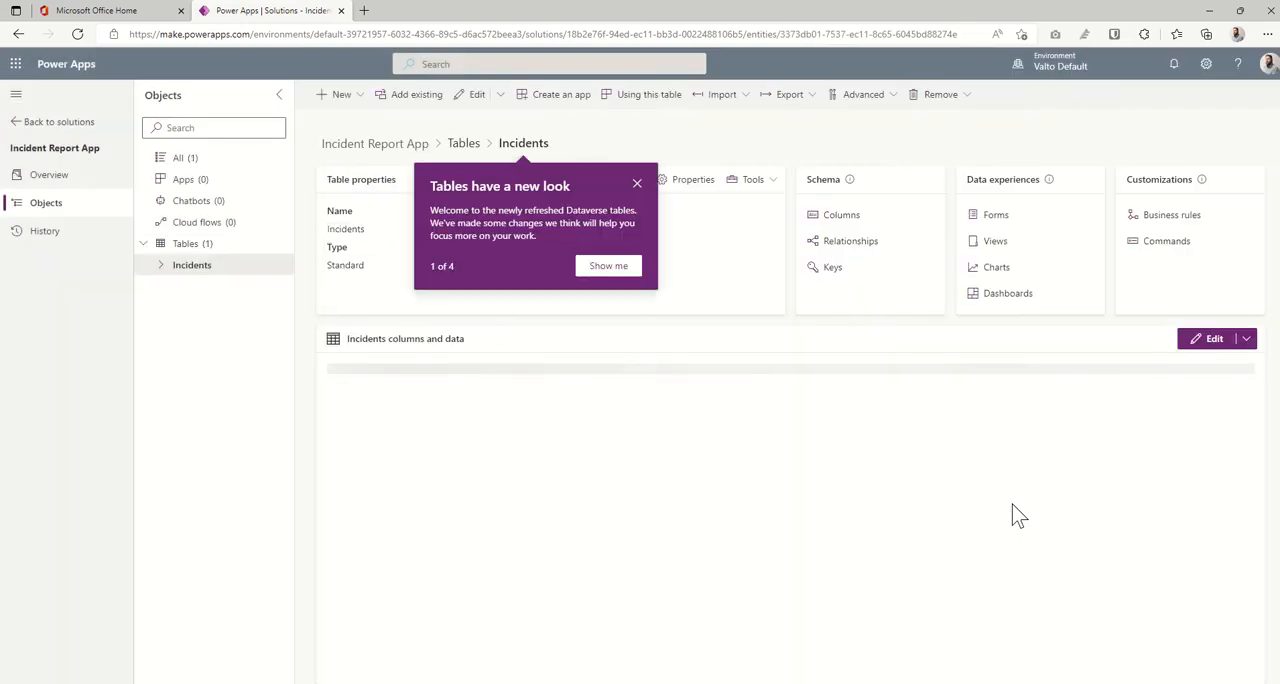
- Dismiss the tables introduction, open the Incidents table's column list and start a new column
click(637, 183)
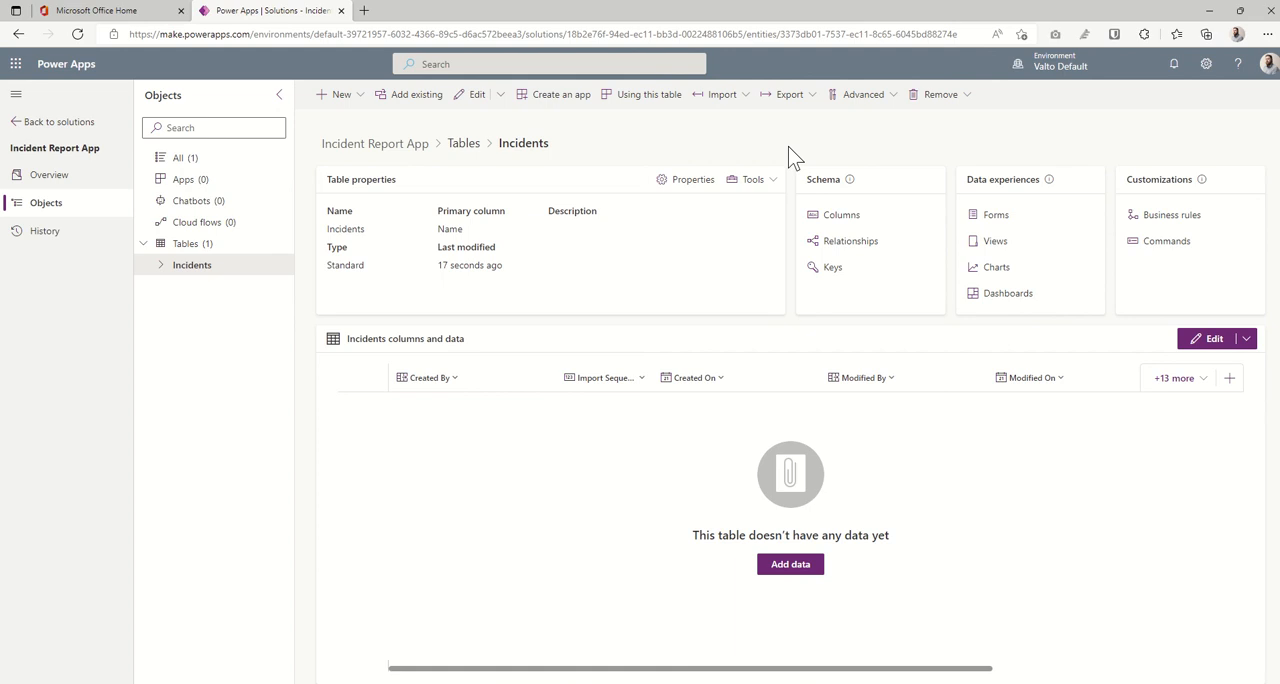
click(840, 218)
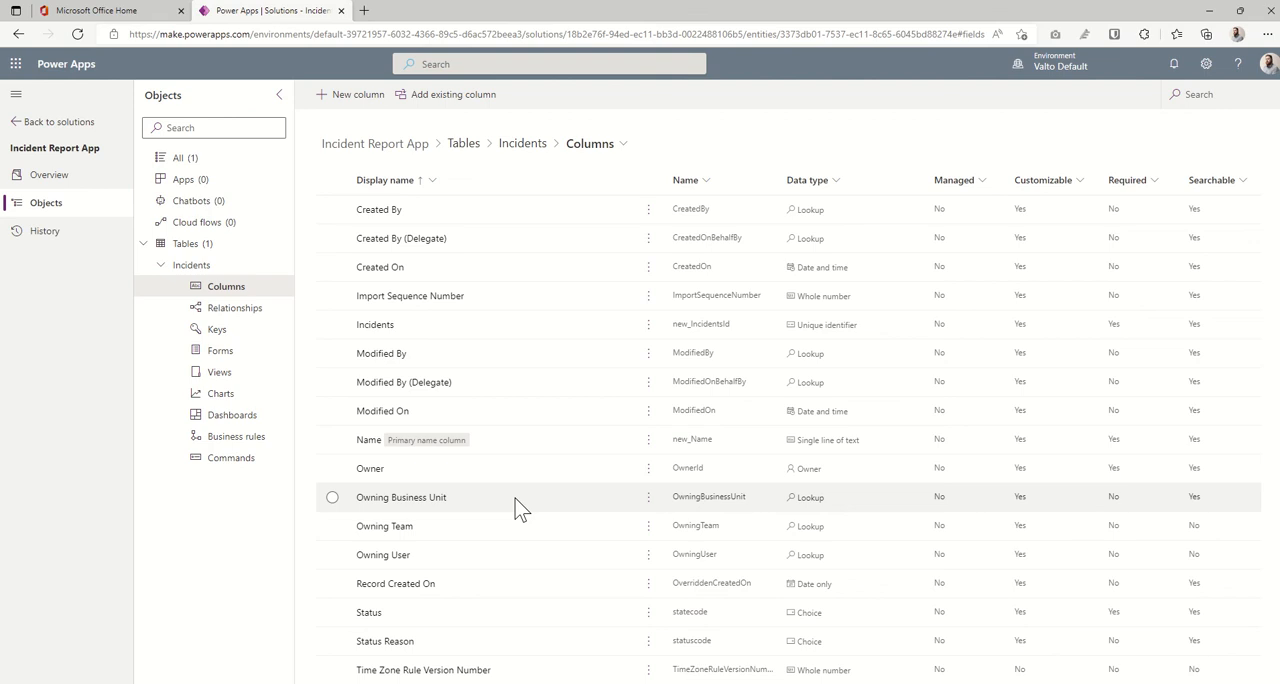
click(370, 104)
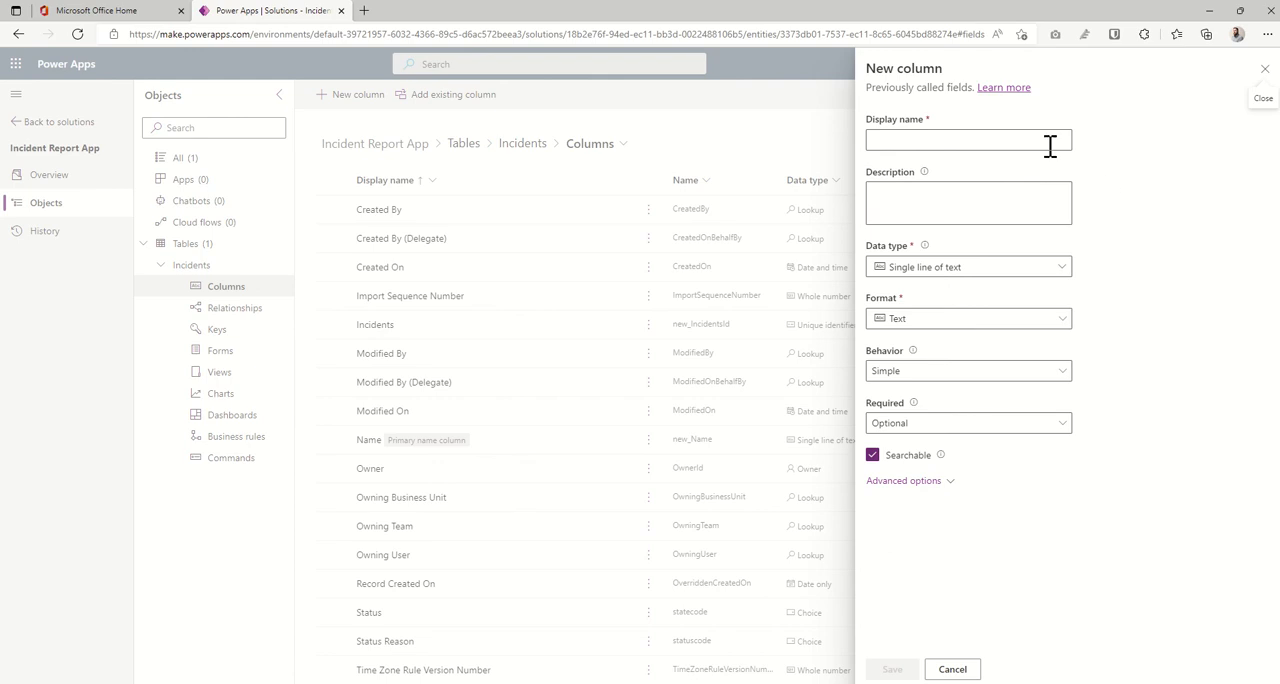
- Examine the data types offered for the new column, including the Text, Number, Lookup and File subtypes
click(1000, 140)
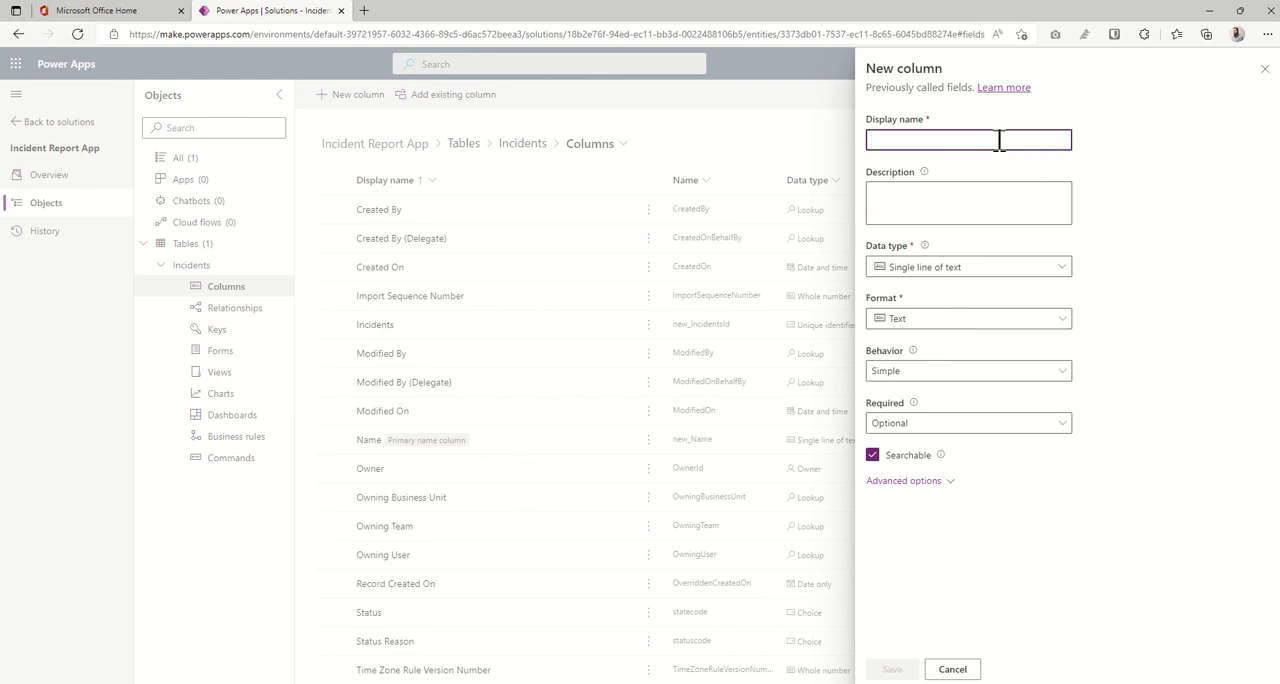
click(942, 203)
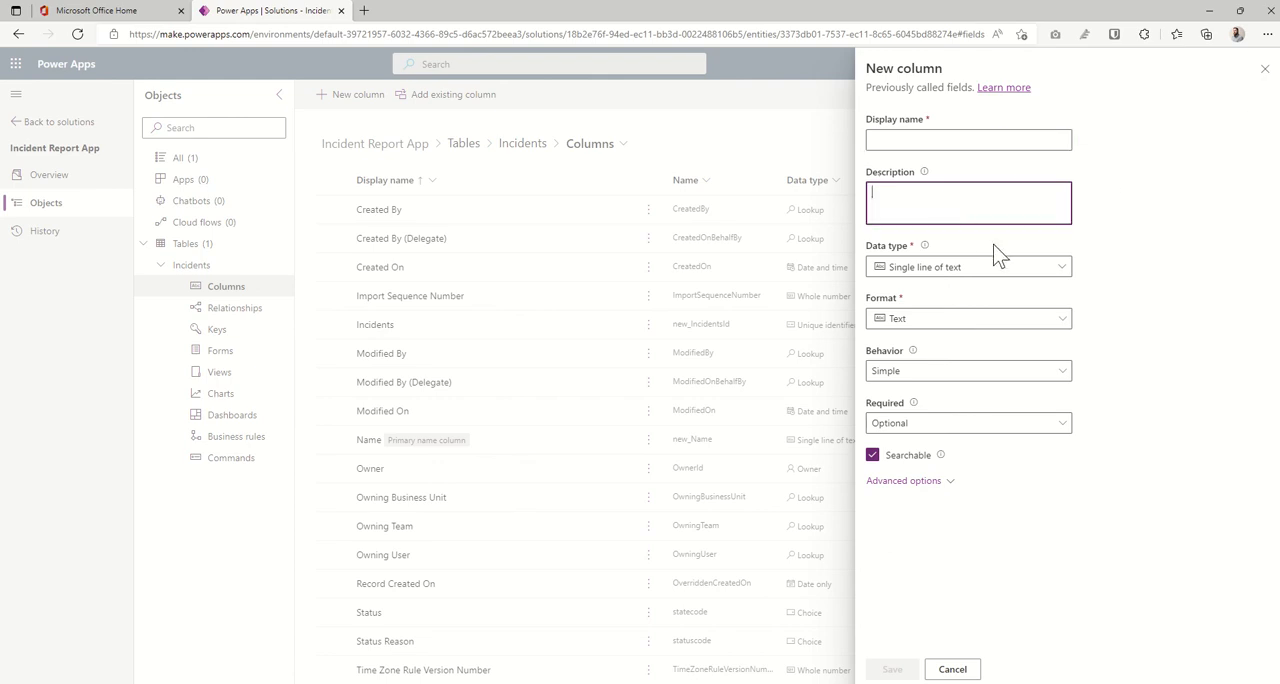
click(1005, 268)
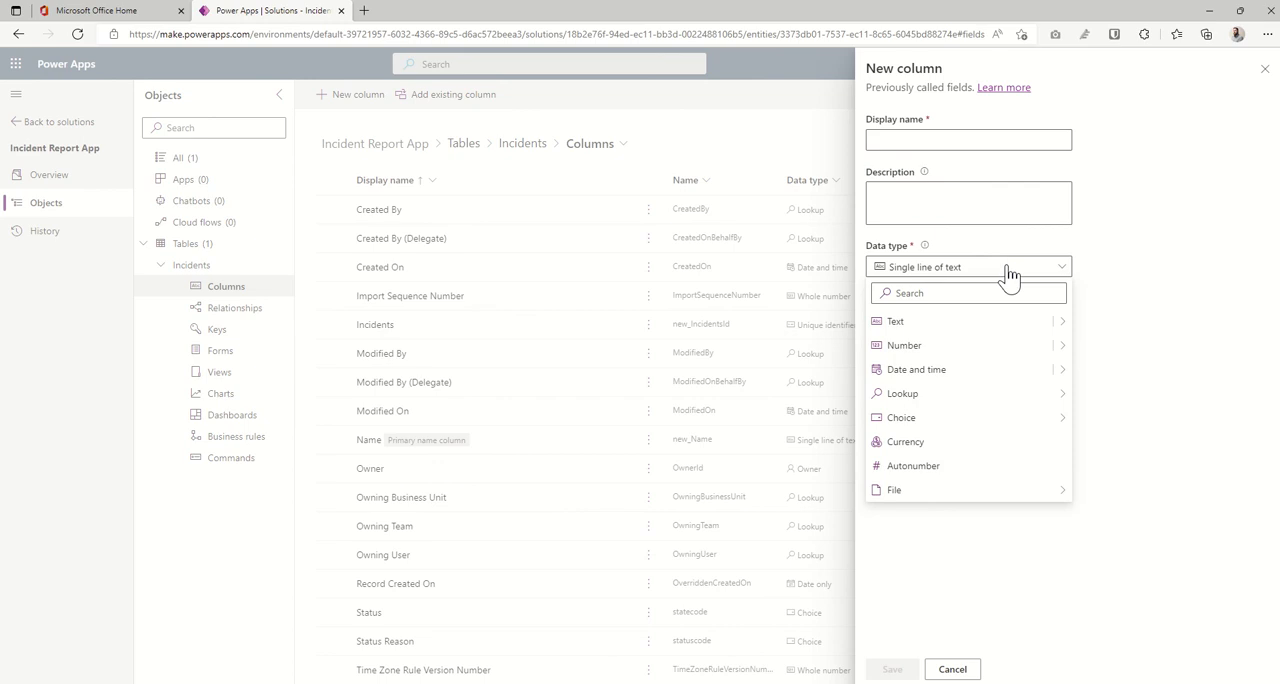
mouse_move(1062, 335)
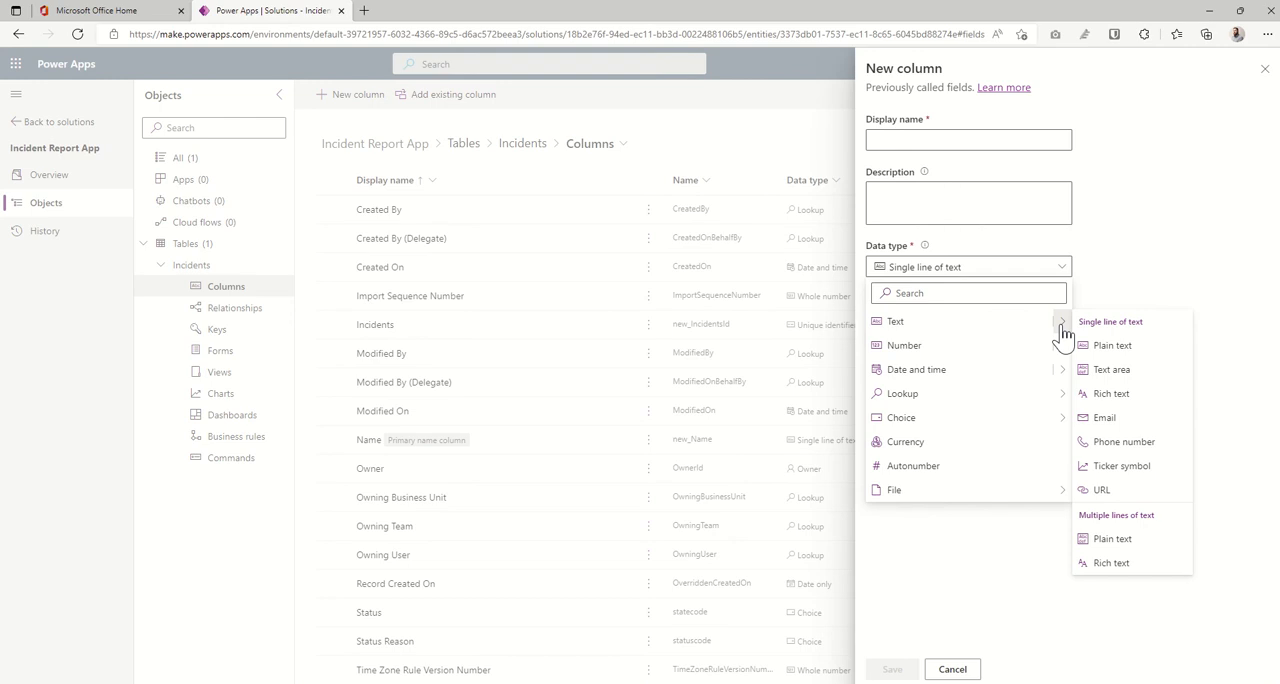
mouse_move(1066, 355)
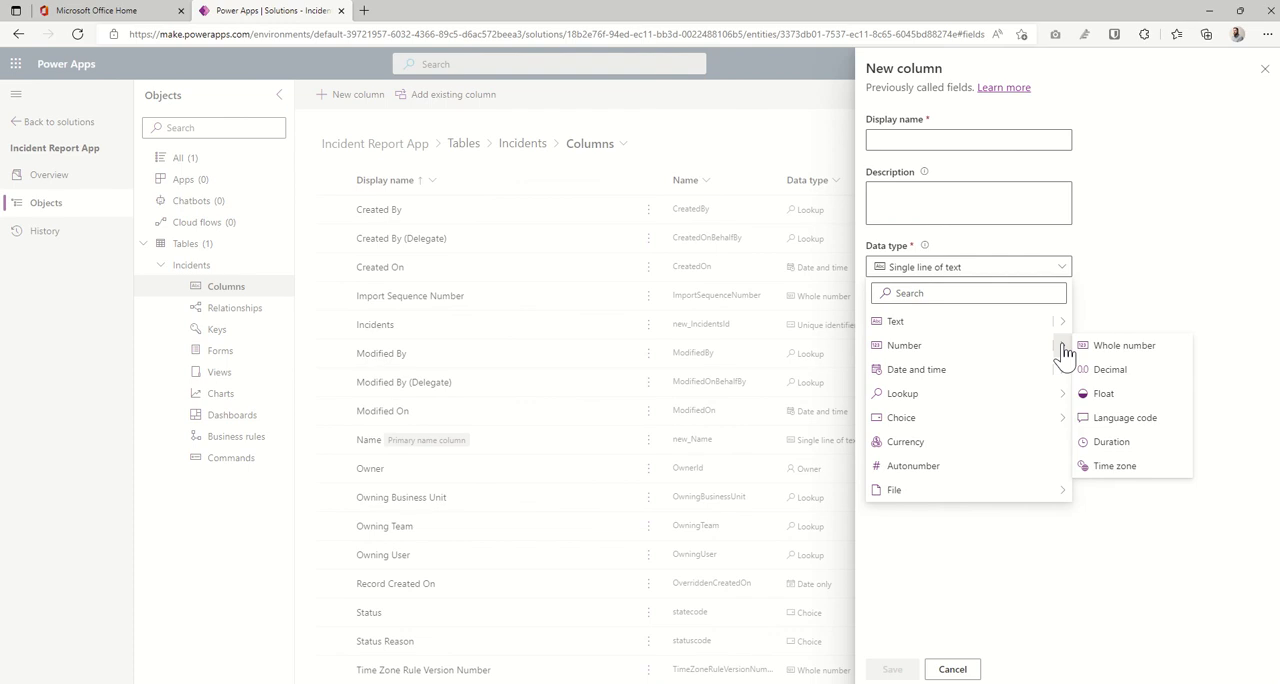
mouse_move(1068, 378)
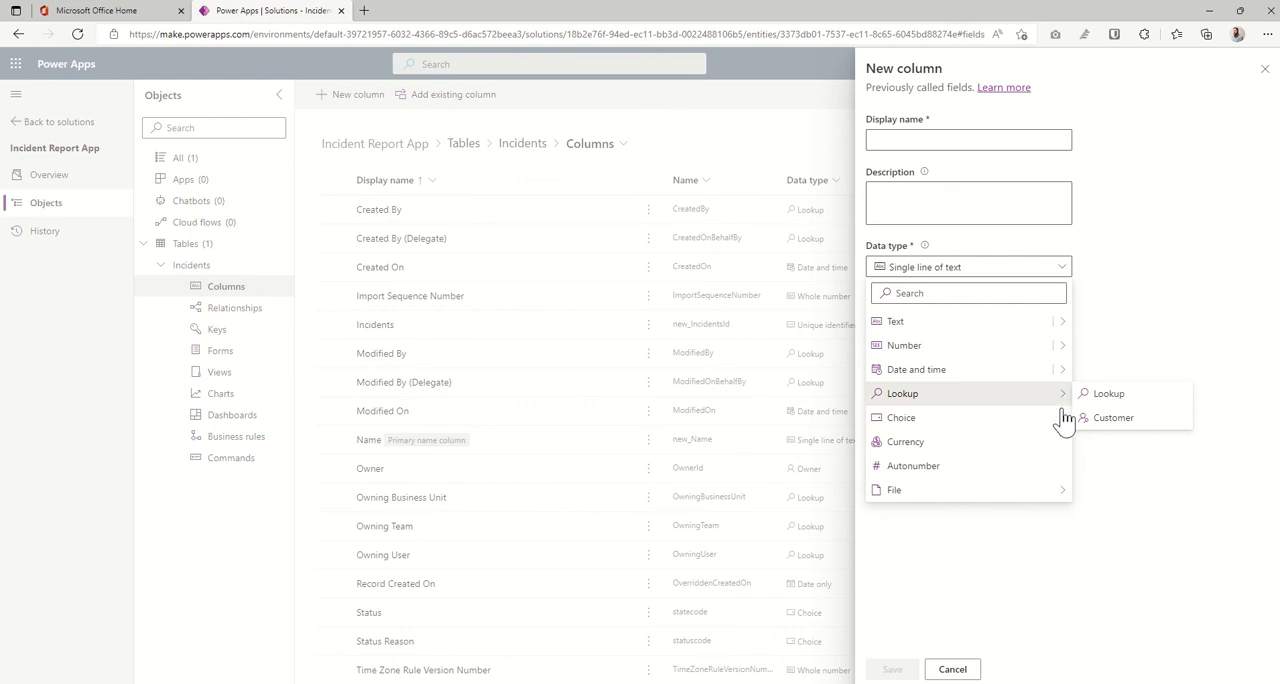
mouse_move(1066, 421)
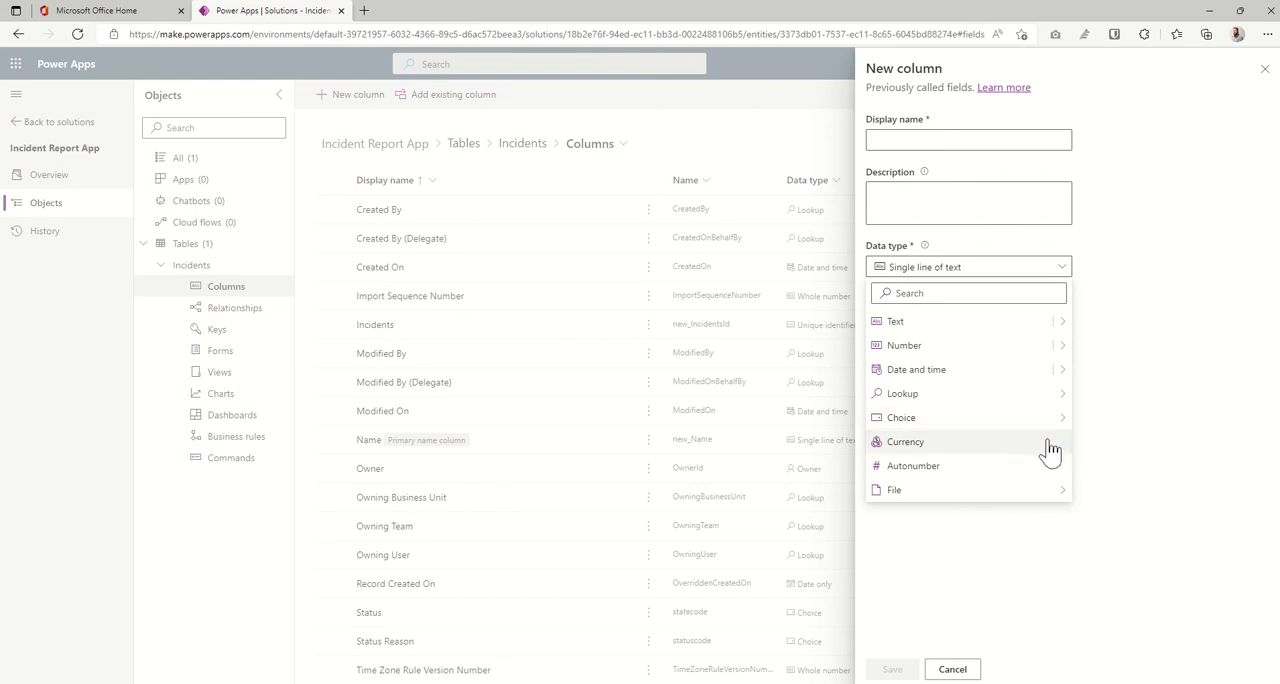
mouse_move(1051, 503)
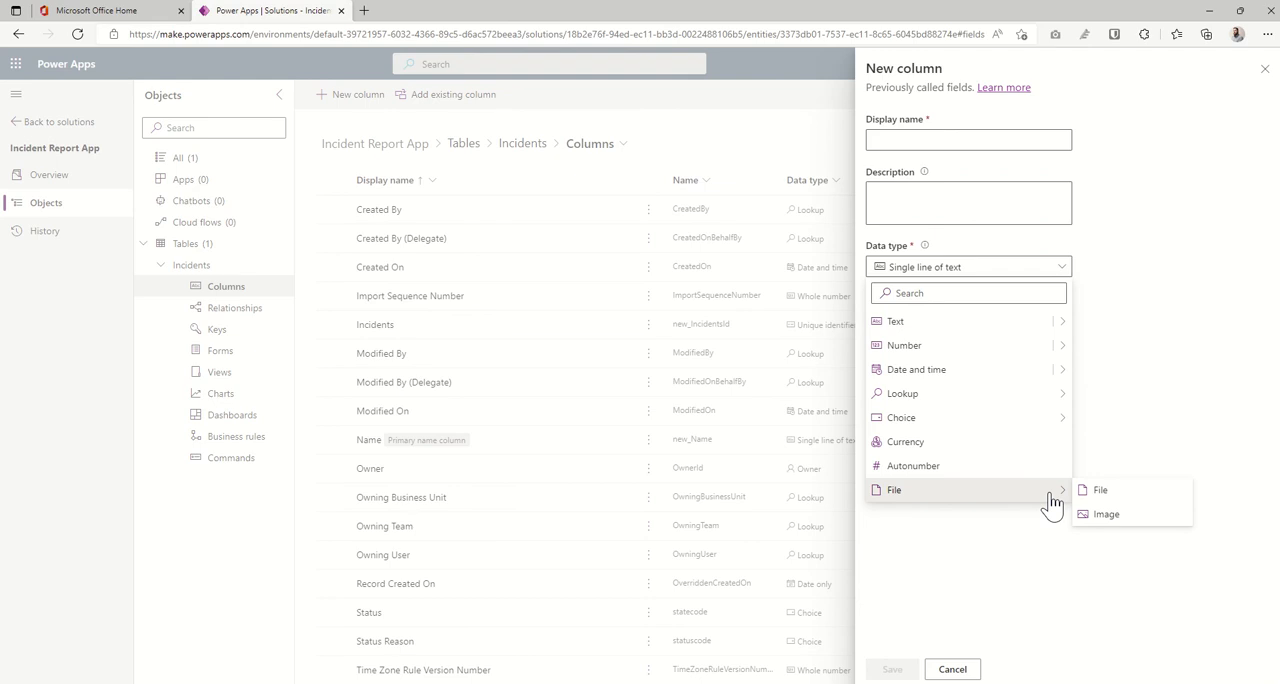
- Name the new Incidents column Full Name, make it Business required and save it
click(1037, 137)
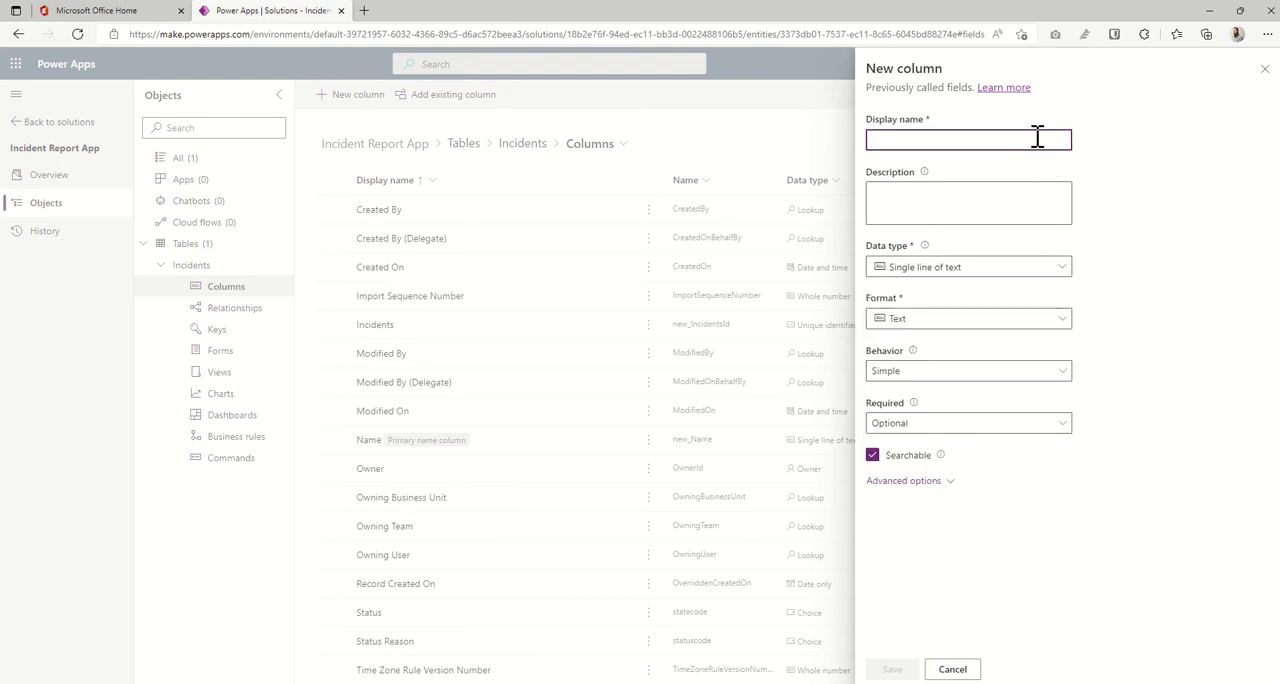
text(Full Name)
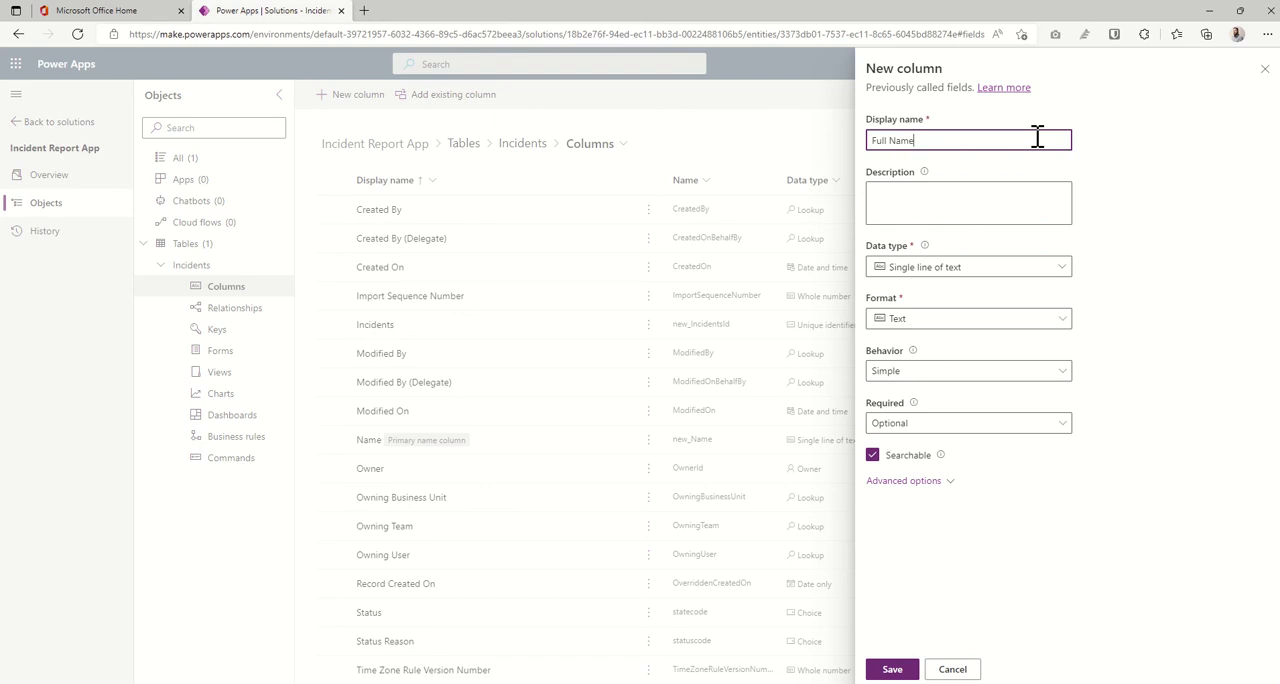
click(1115, 190)
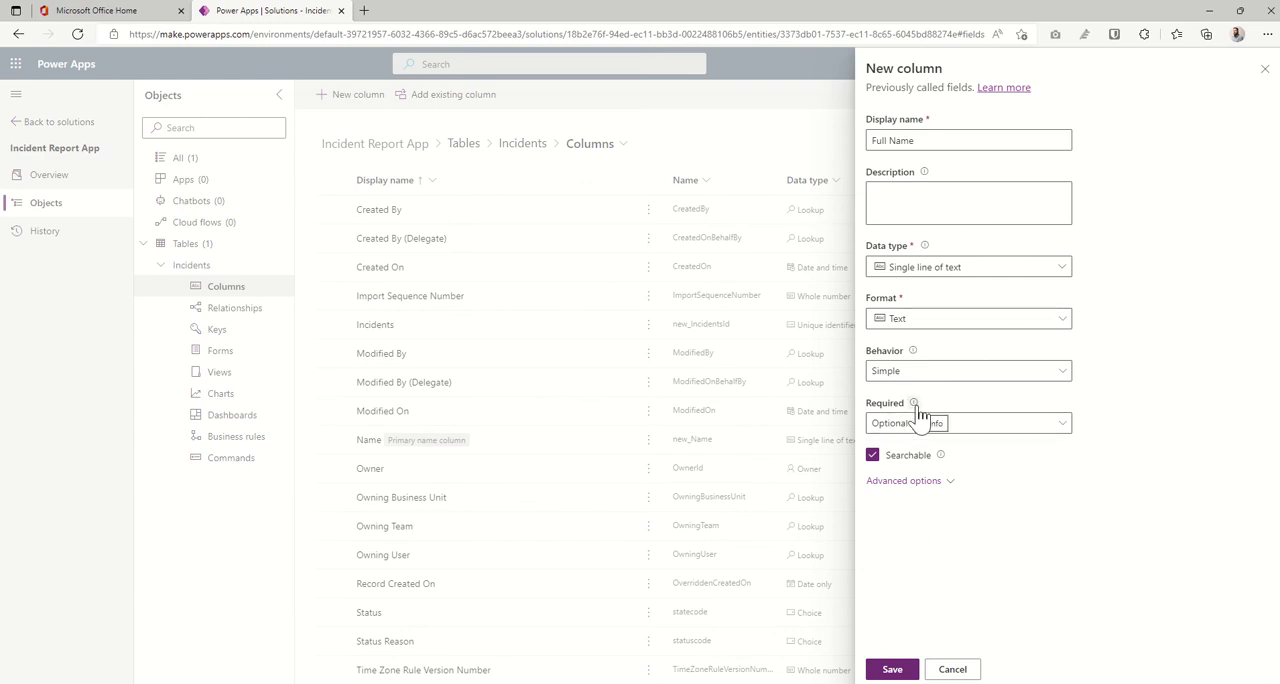
click(1066, 433)
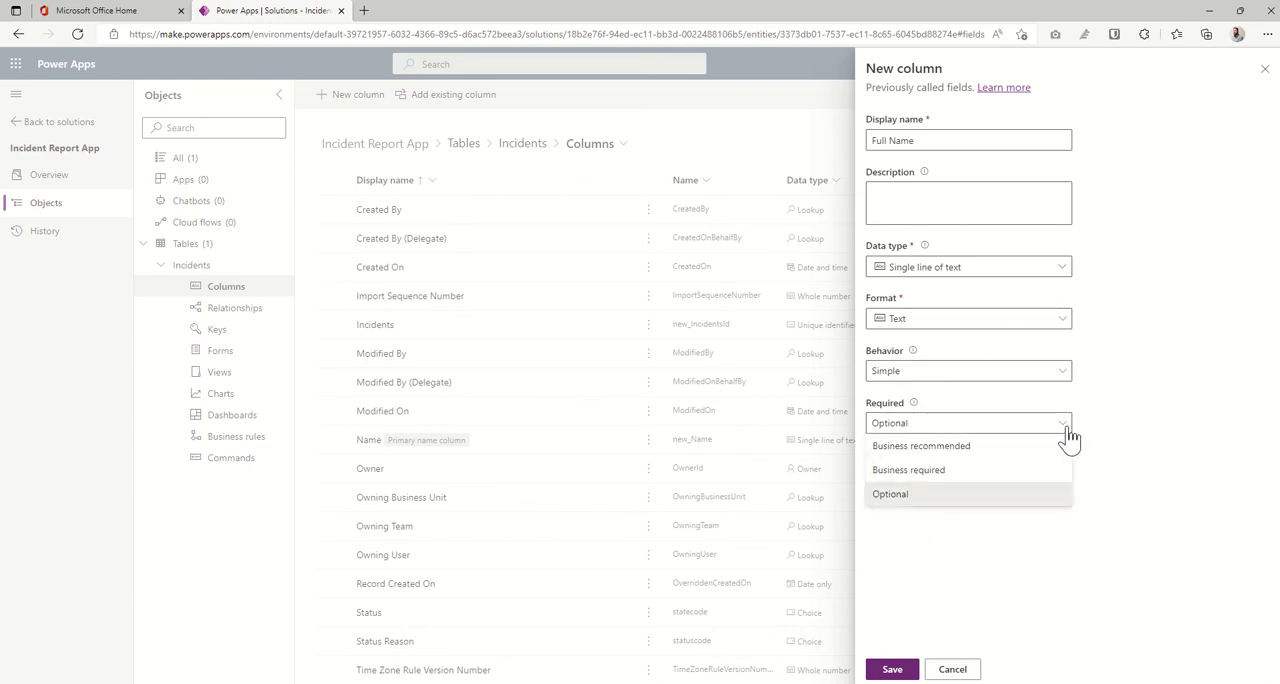
click(985, 472)
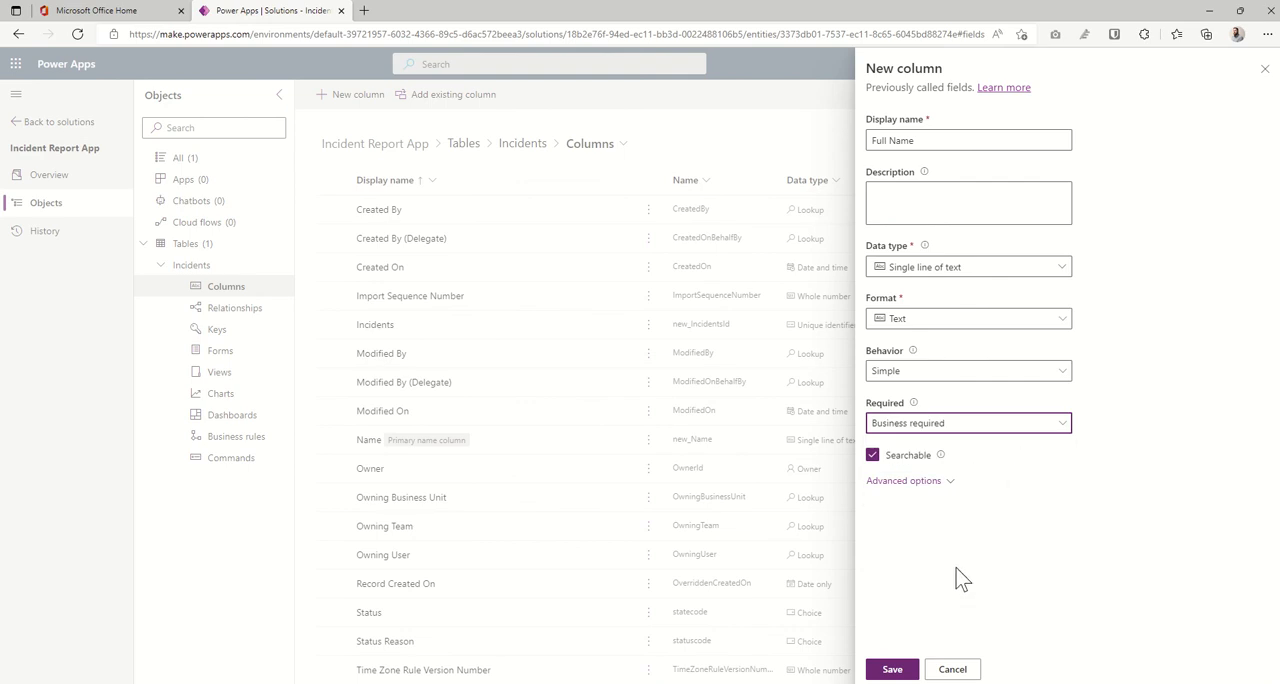
click(892, 669)
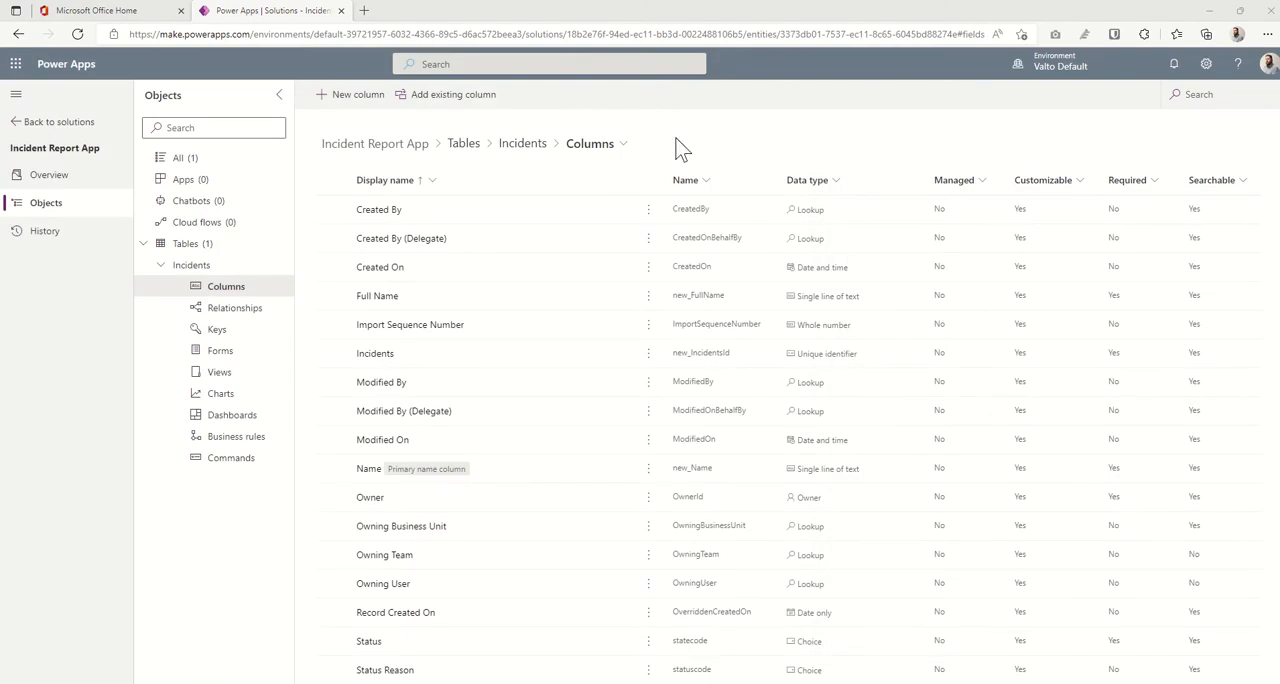
- Start a new Incidents column named Body Part with the Choice data type and allow selecting multiple choices
click(356, 100)
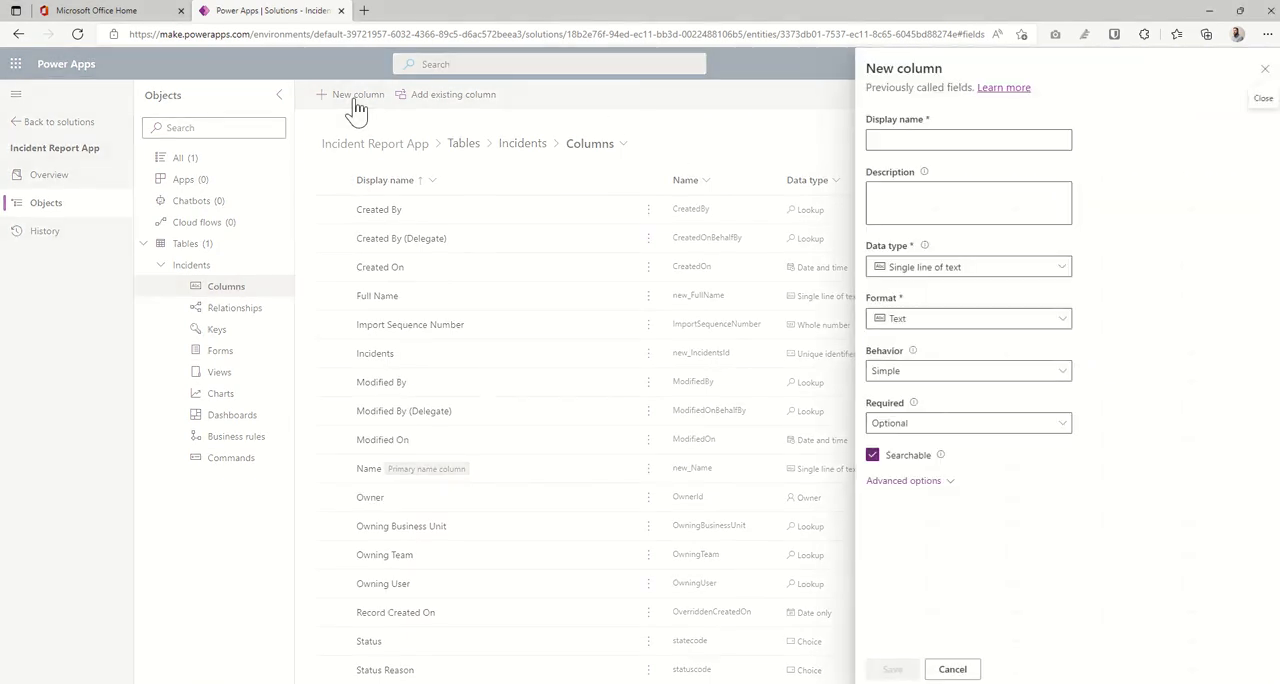
click(904, 140)
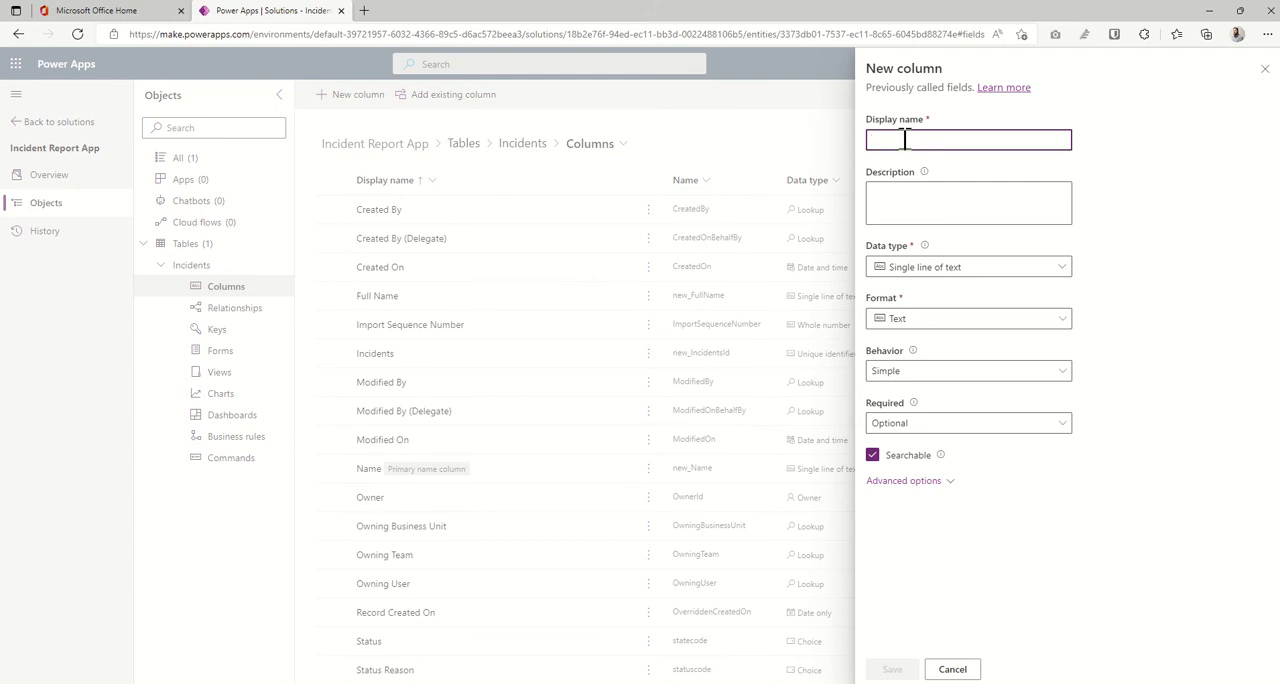
text(Body Part)
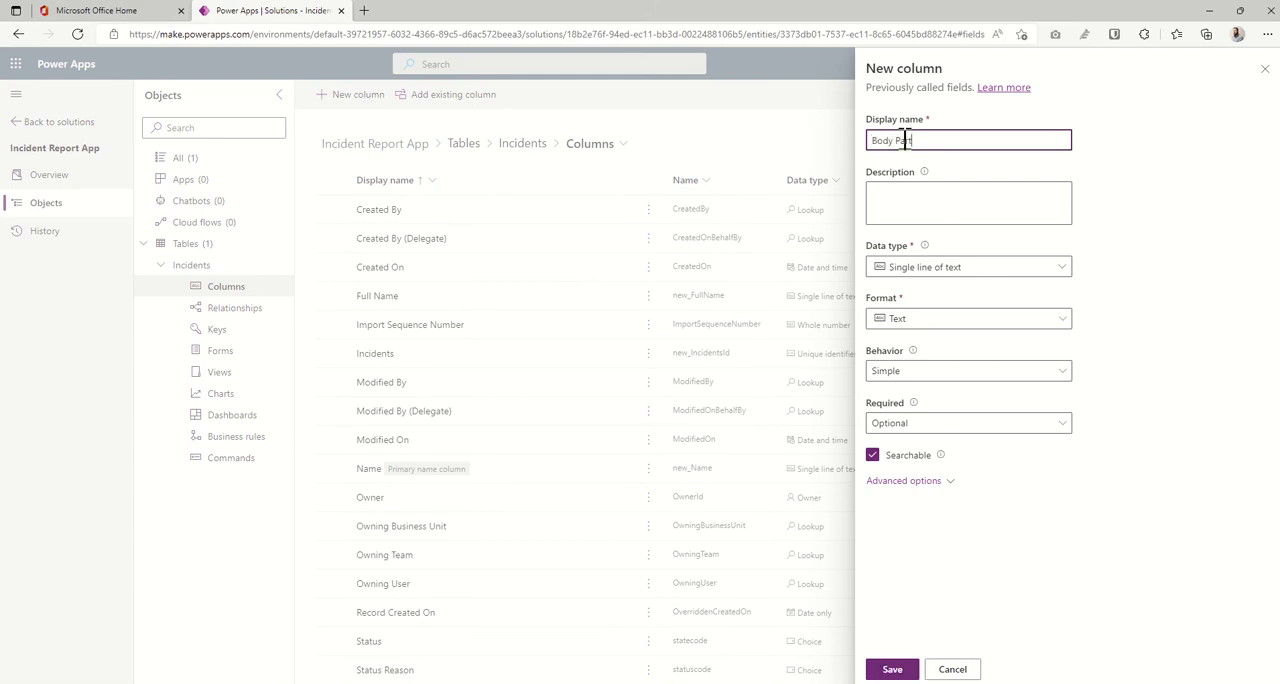
click(948, 270)
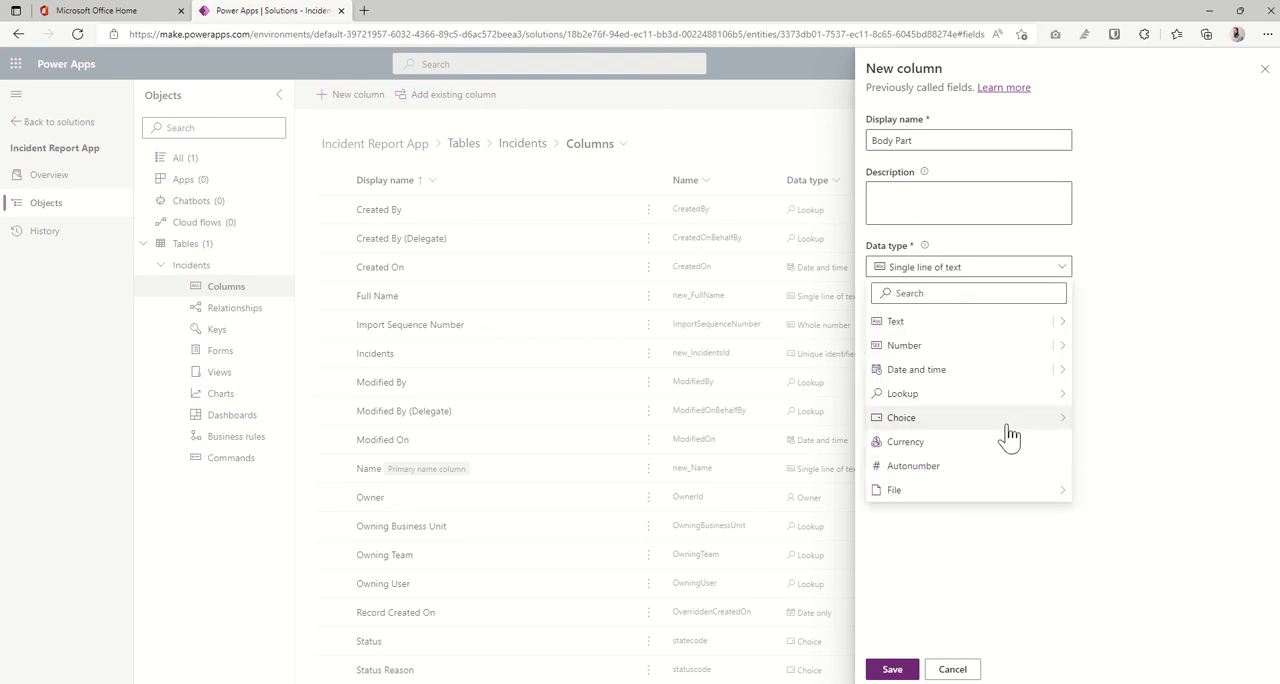
mouse_move(1010, 428)
click(1118, 420)
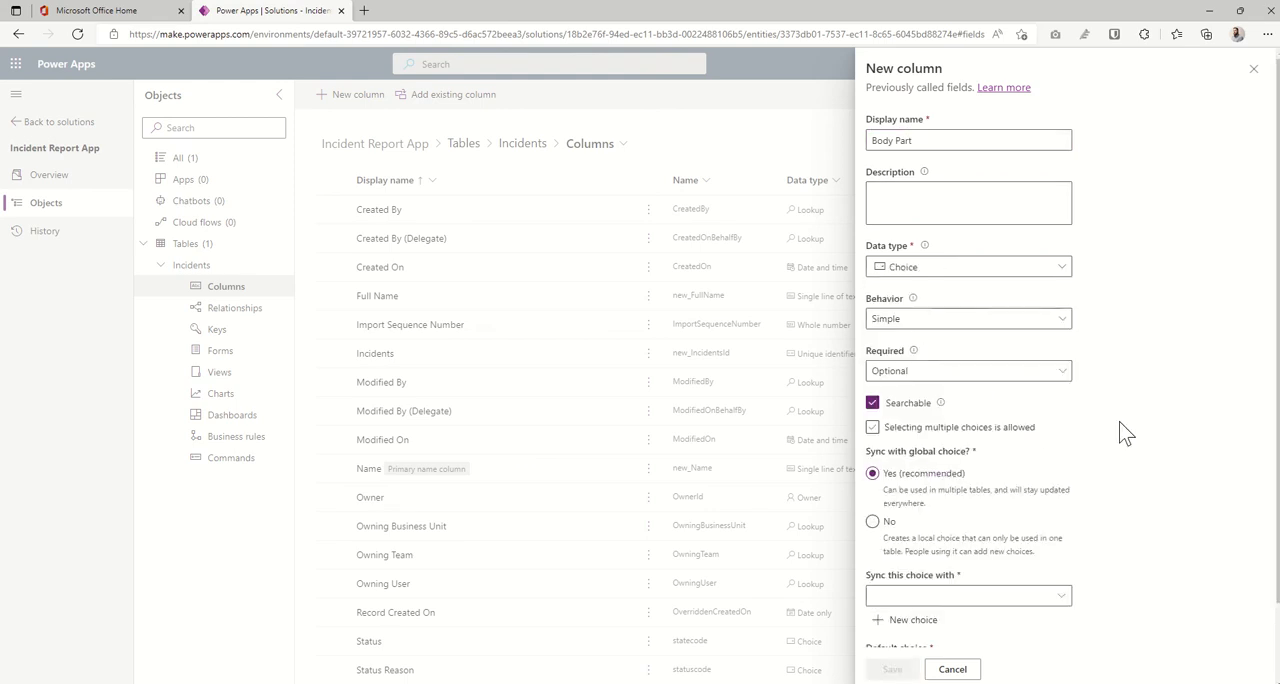
scroll(1125, 432, down, 2)
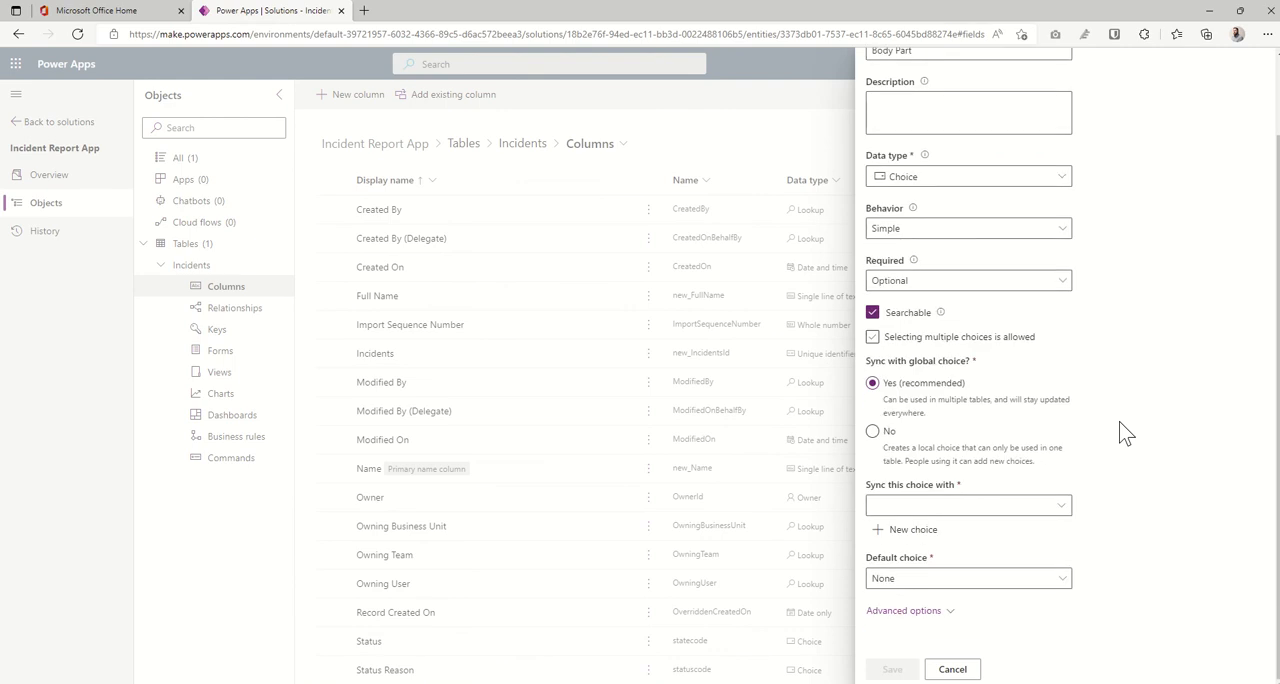
click(899, 340)
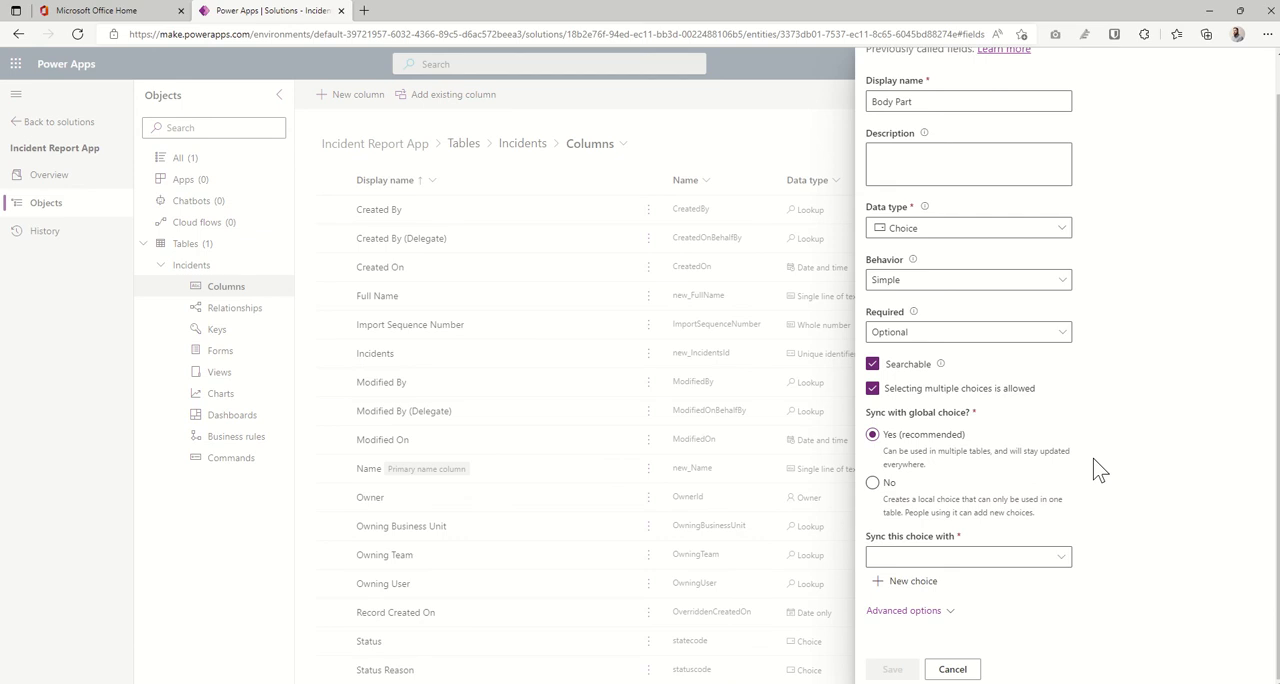
- Look through the existing global choices and the local choice settings available for the Body Part column
click(986, 557)
click(1074, 566)
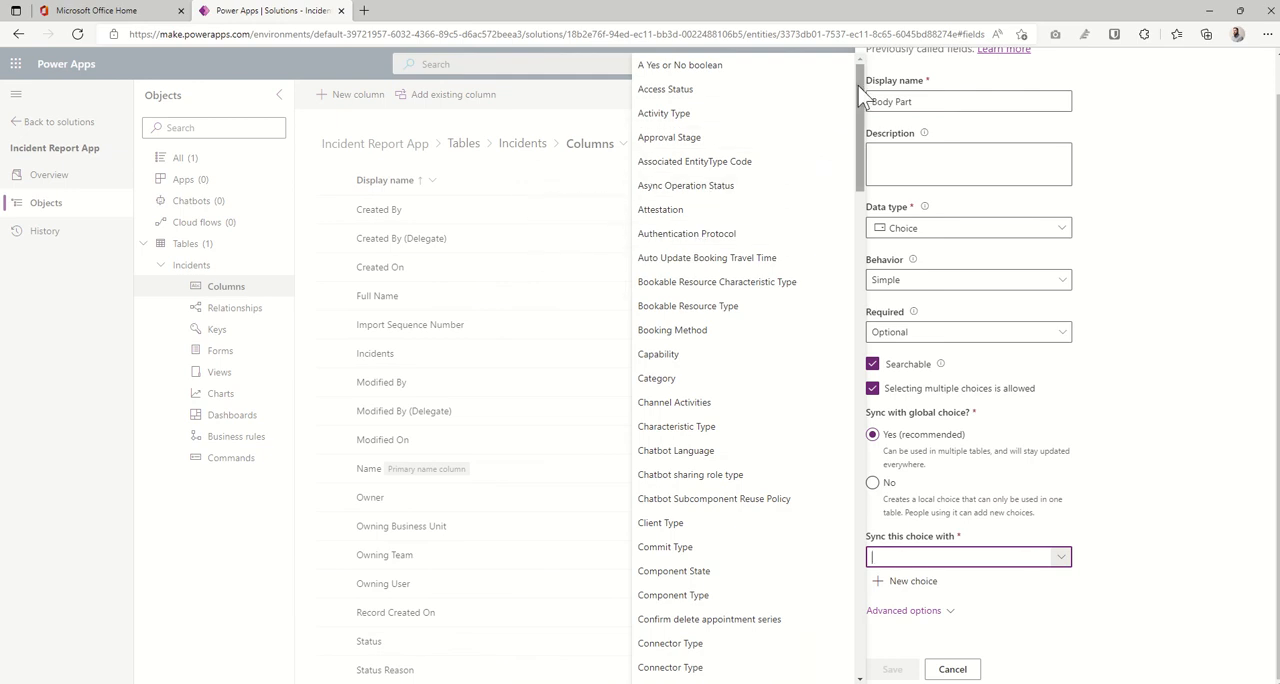
drag(861, 95, 896, 388)
click(889, 483)
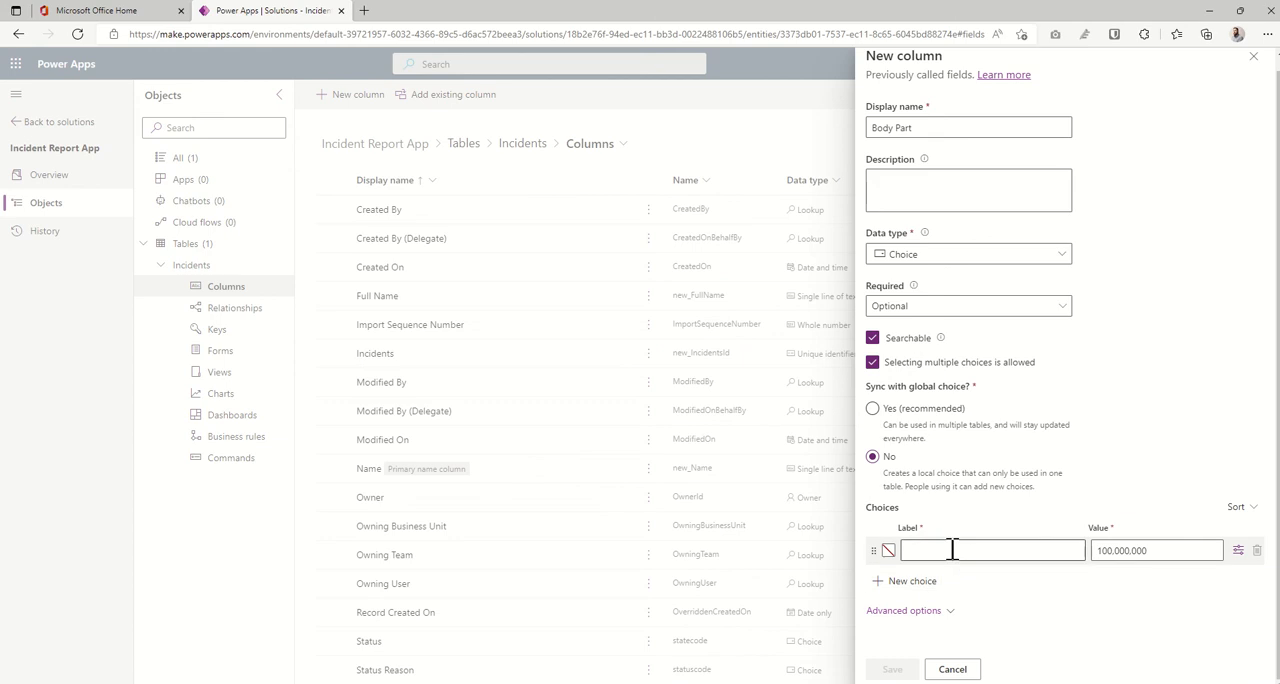
click(962, 549)
click(873, 408)
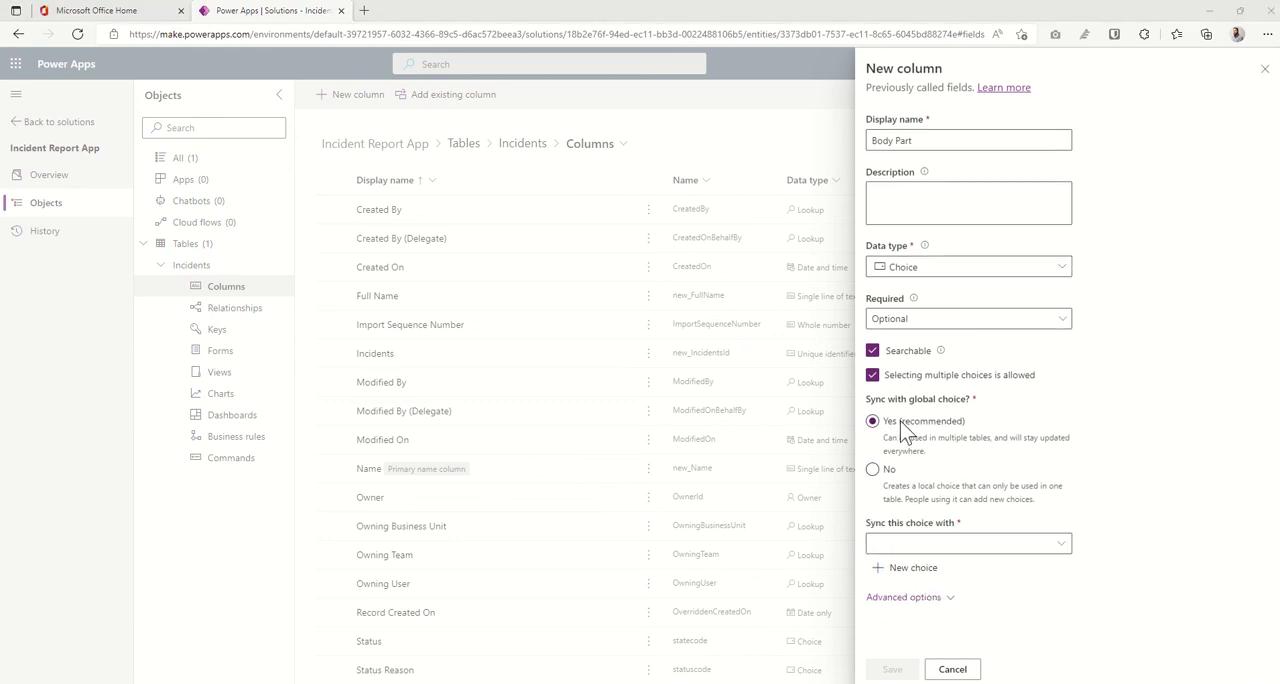
- Create a new global choice named Body Parts and label its first option Head
click(922, 574)
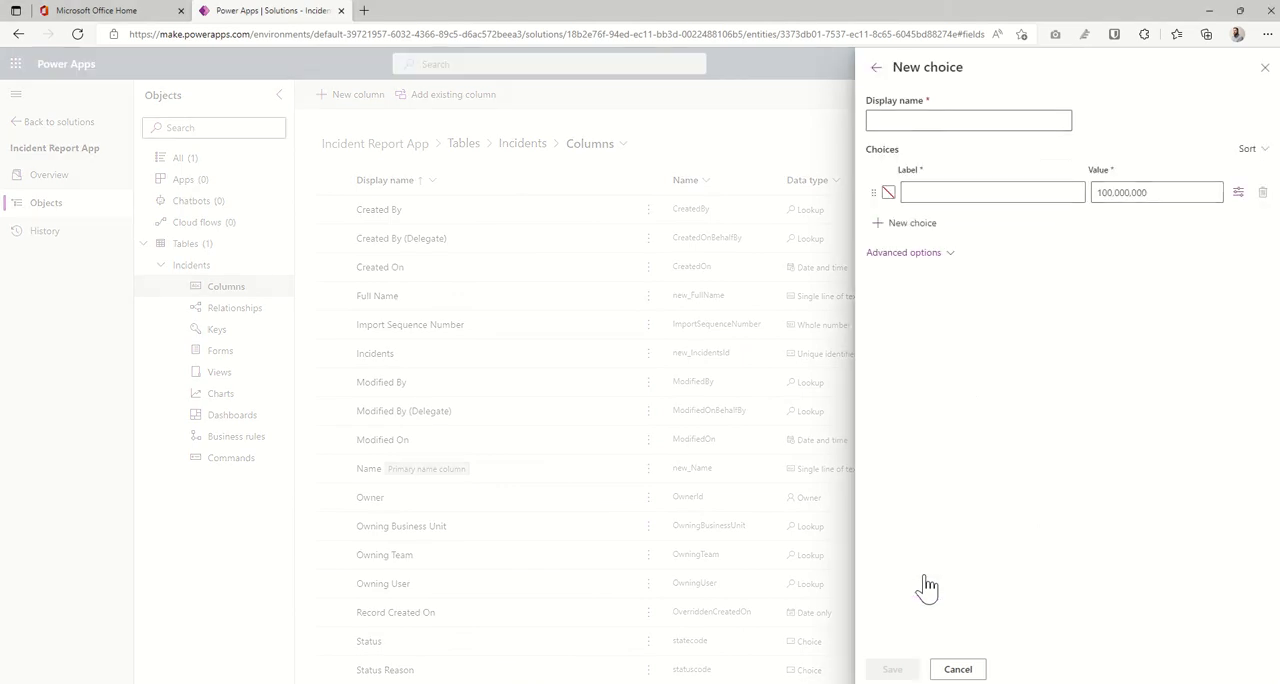
click(918, 125)
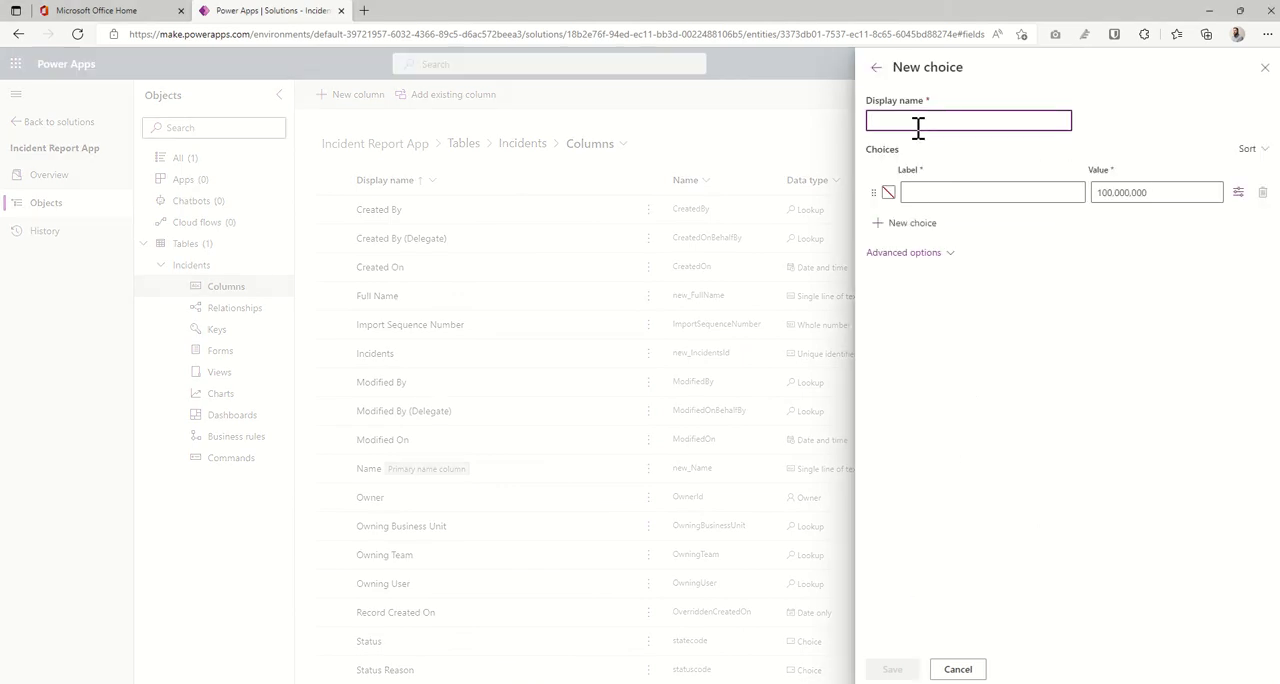
text(Body Parts)
click(952, 188)
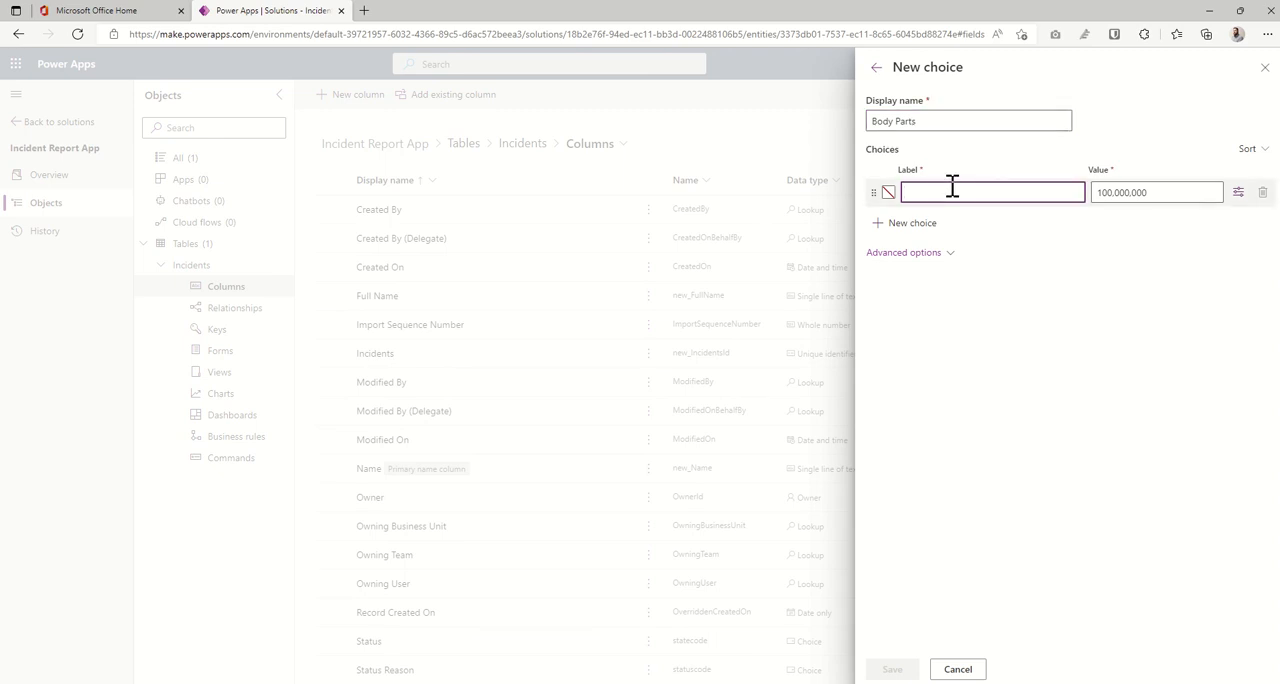
text(Head)
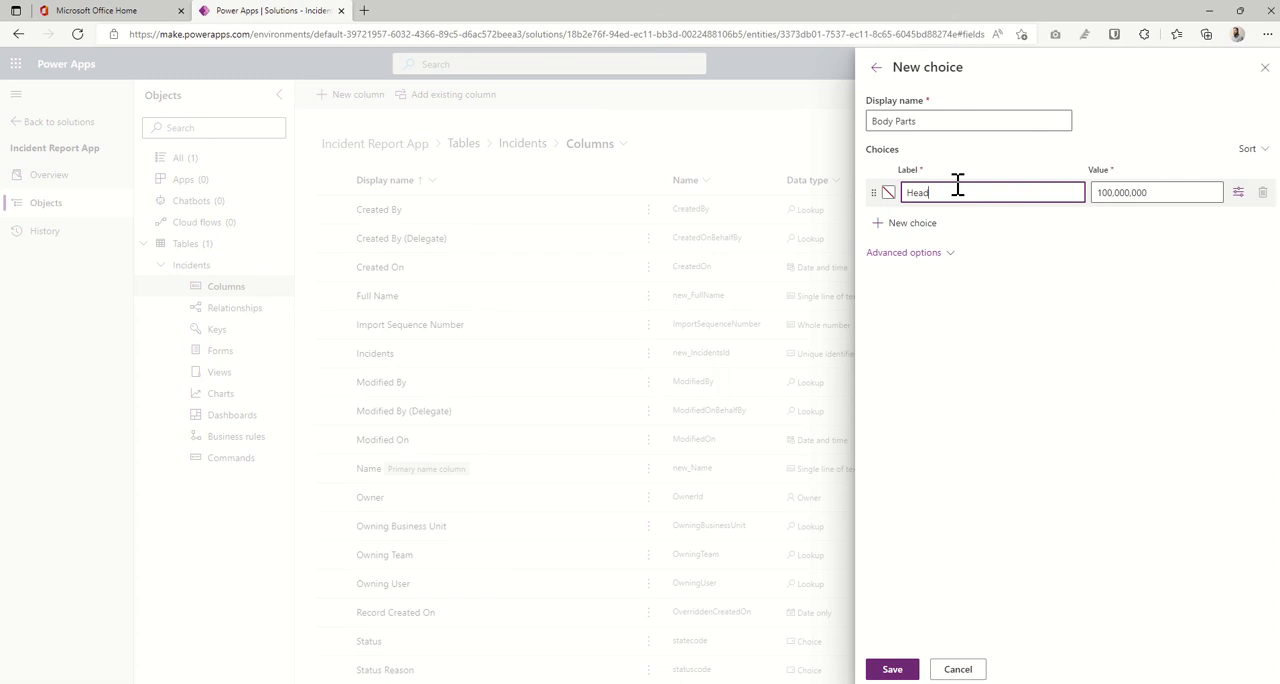
- Add the options Shoulders, Knees and Toes to the Body Parts choice and save it
click(916, 226)
text(S)
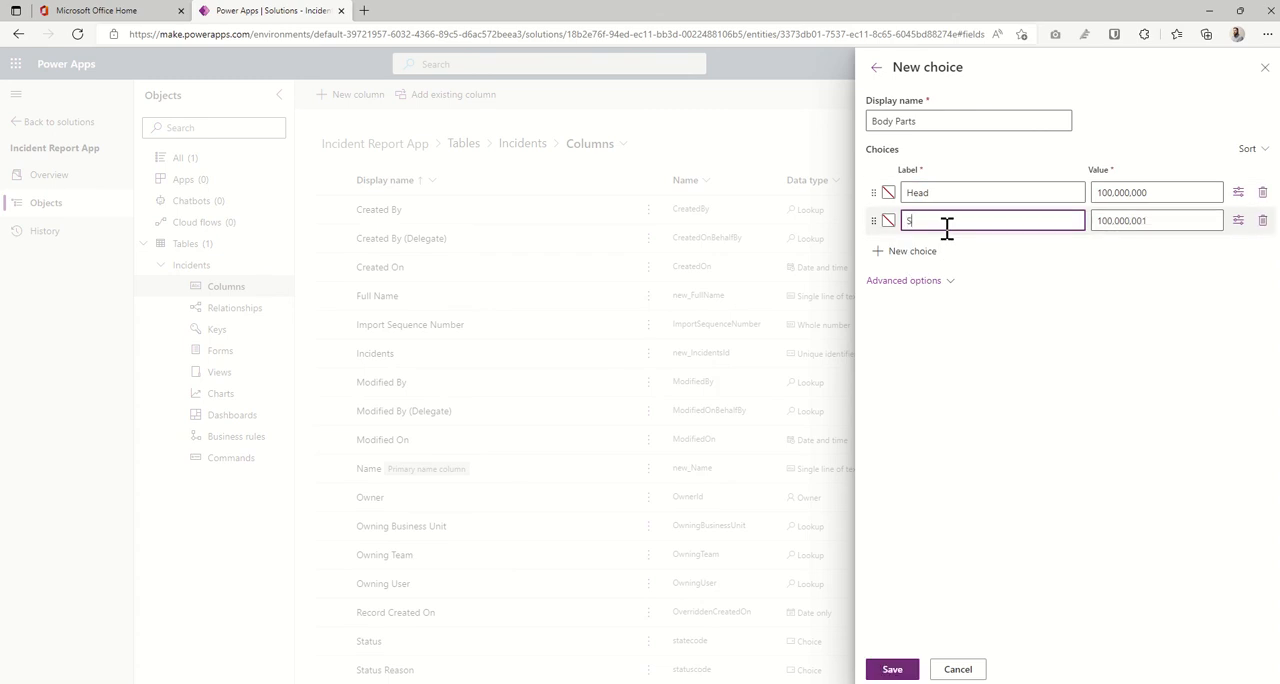
text(houlders)
click(910, 252)
text(Kn)
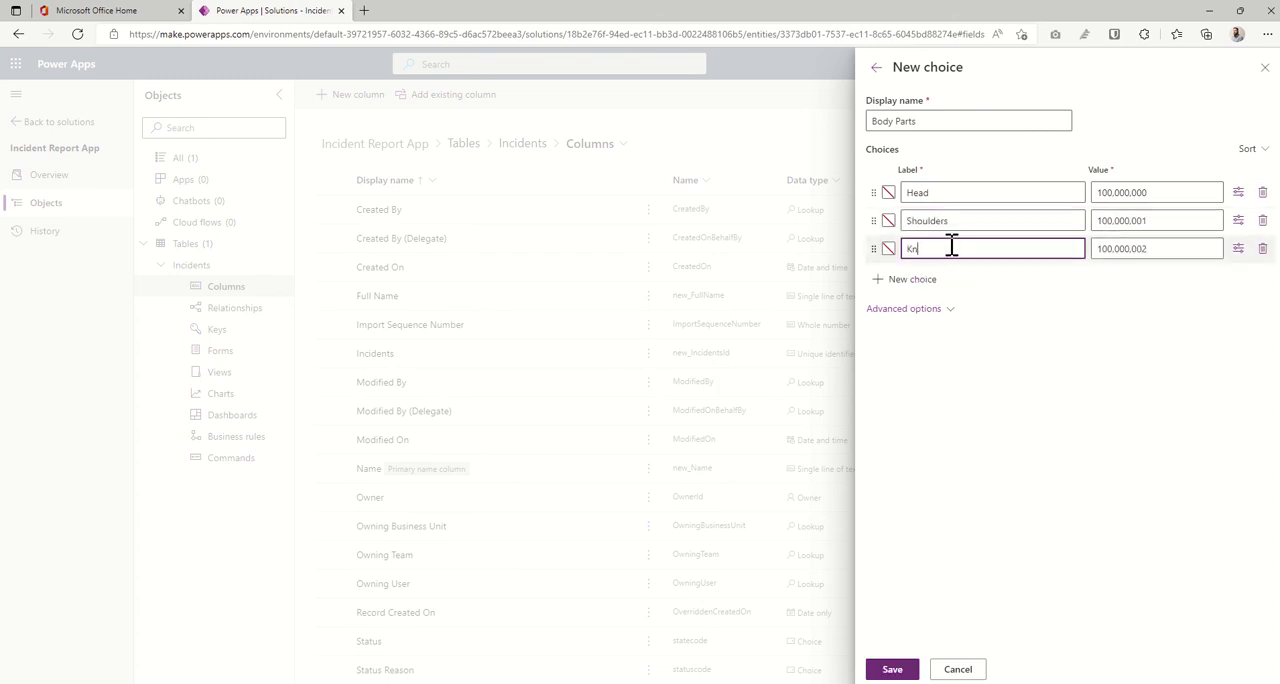
text(ees)
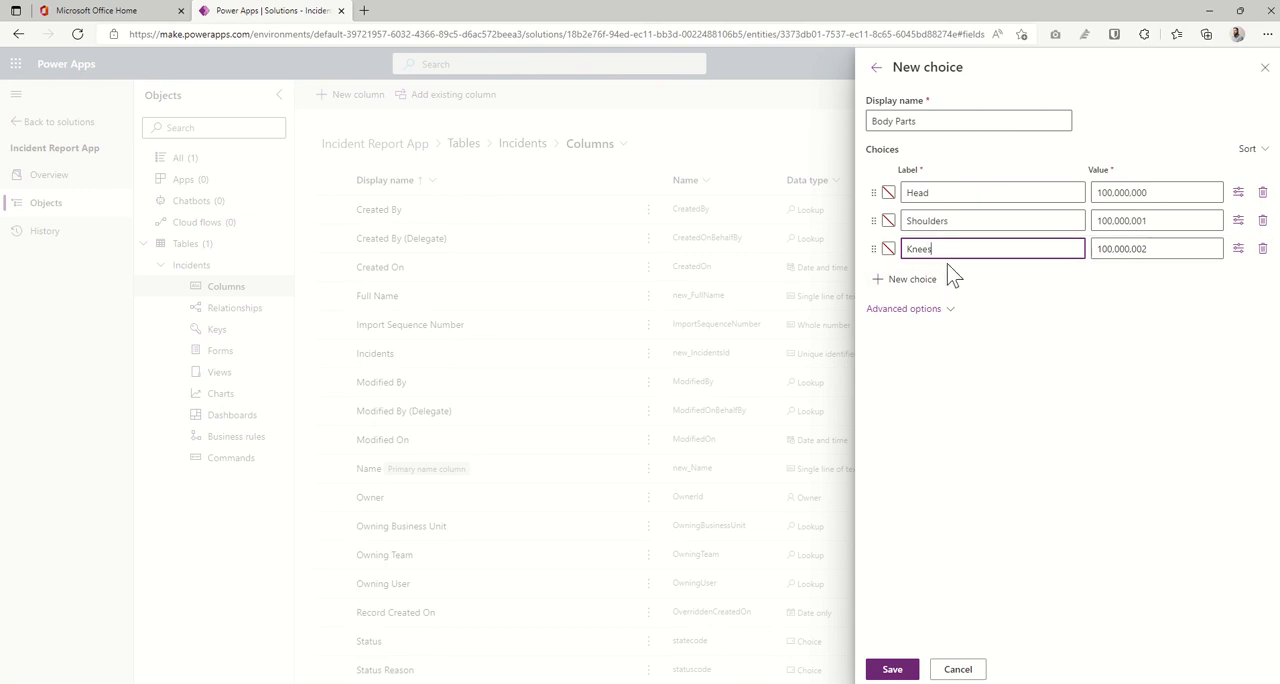
click(926, 281)
text(Toes)
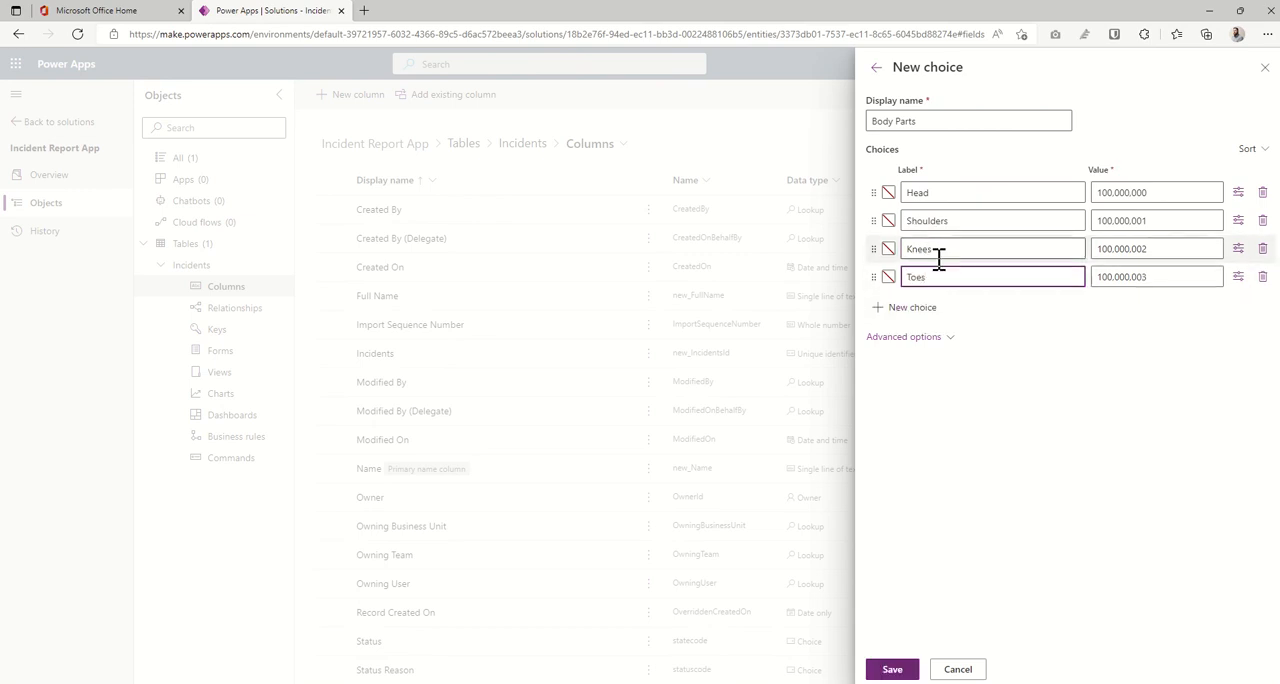
click(1085, 452)
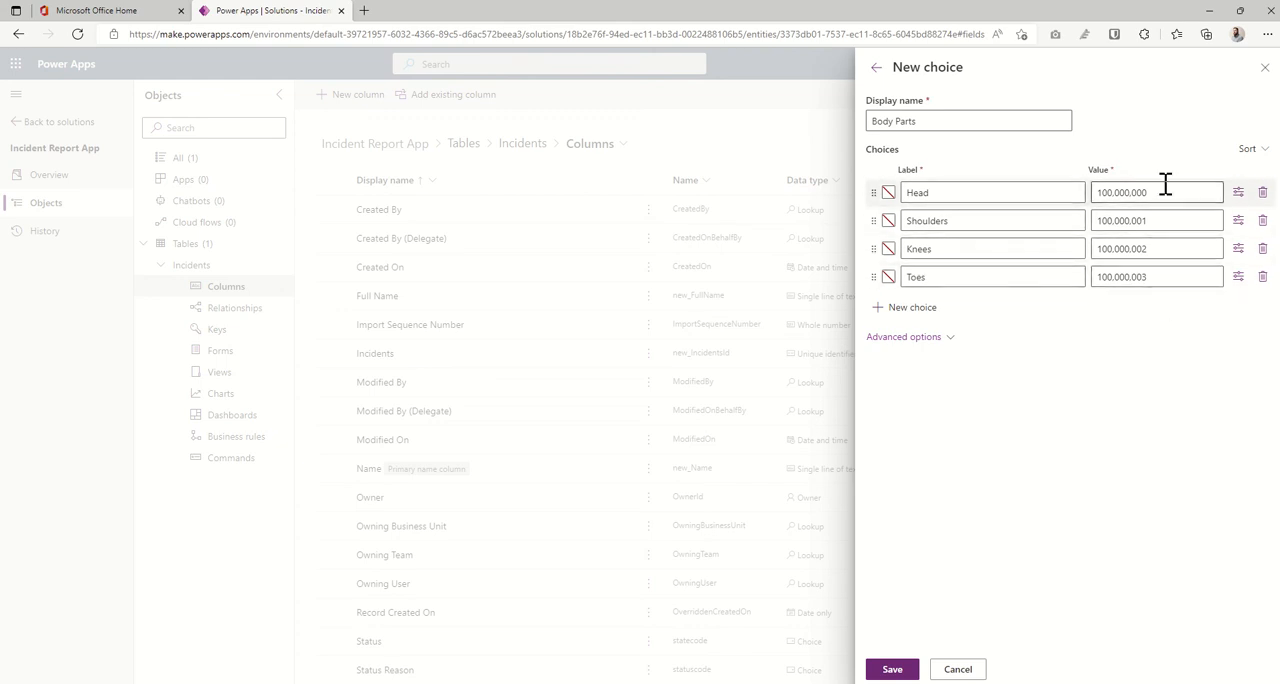
click(1137, 277)
click(1140, 350)
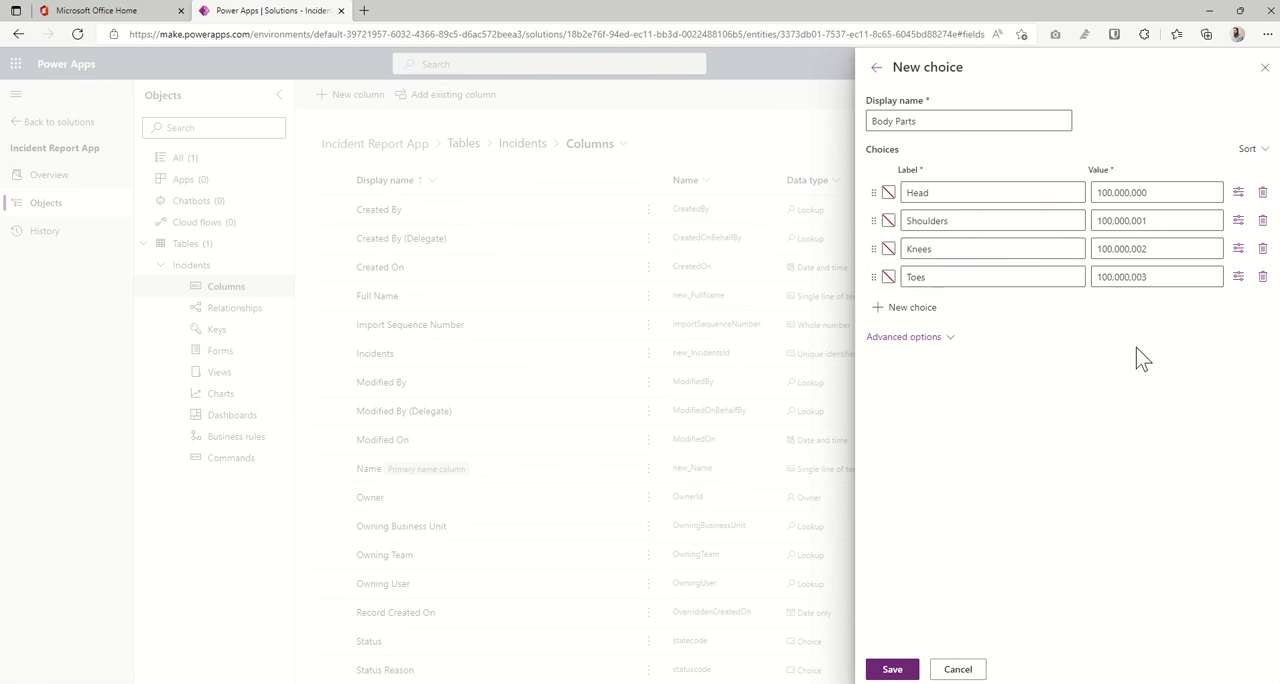
click(891, 669)
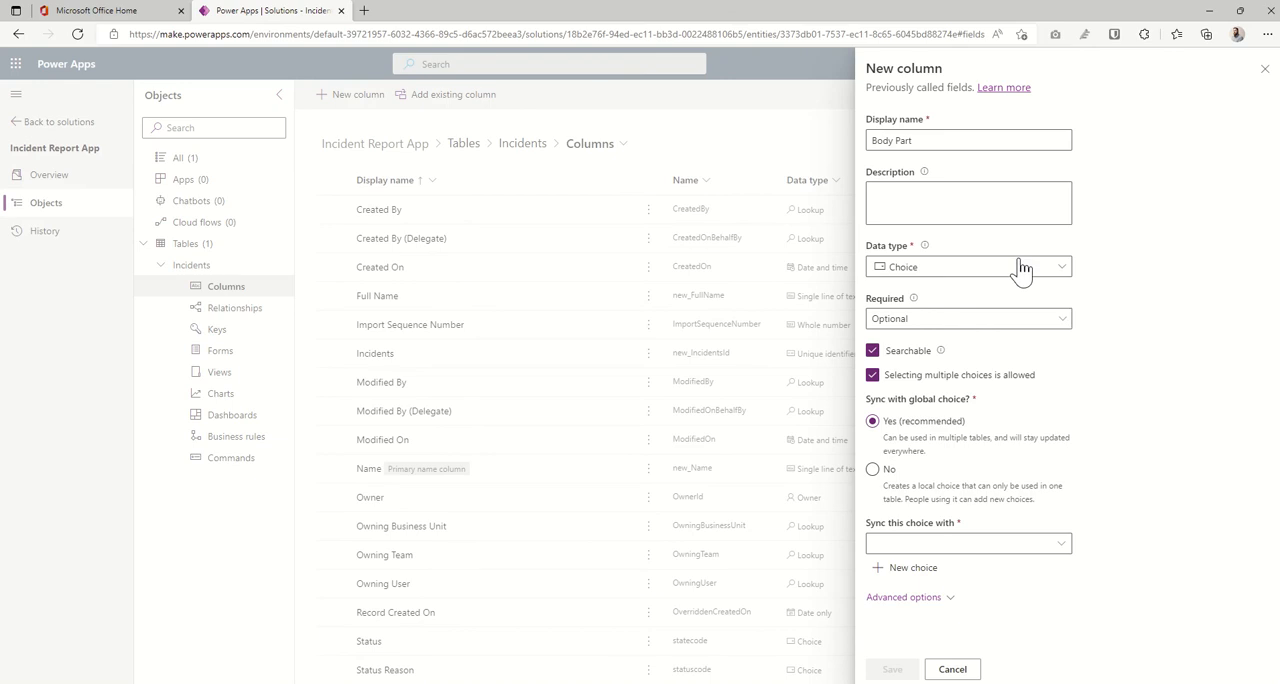
click(1055, 545)
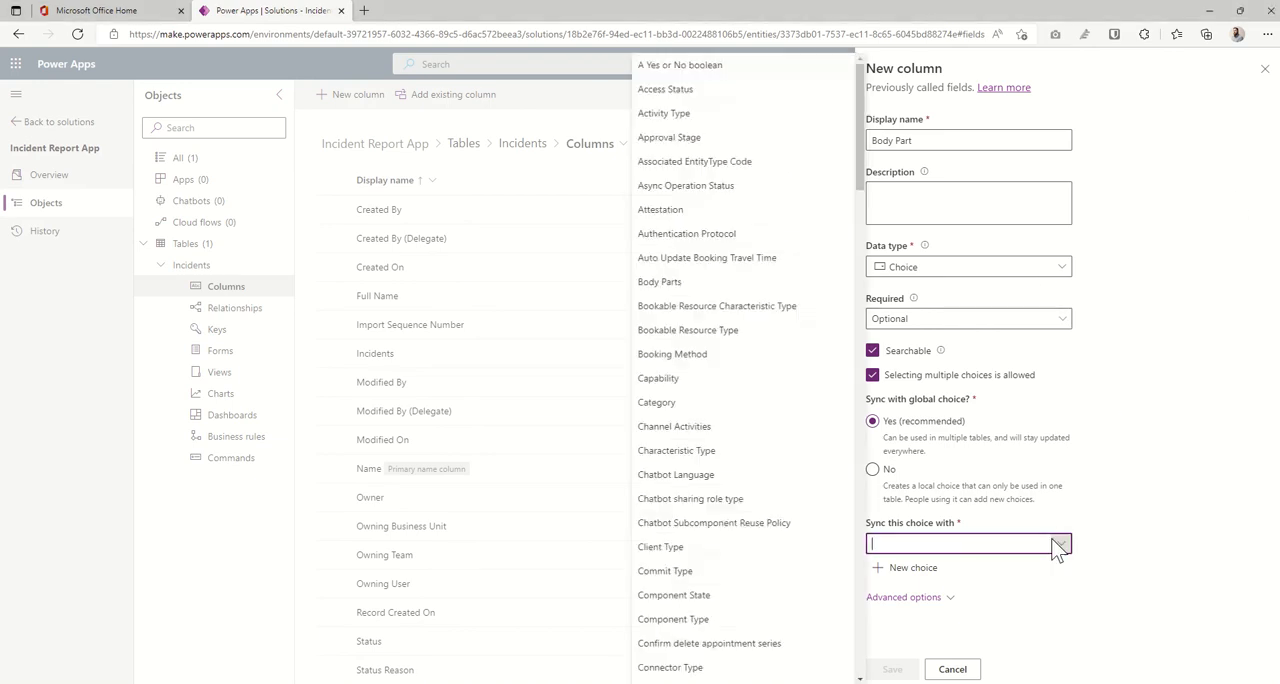
click(678, 283)
click(873, 469)
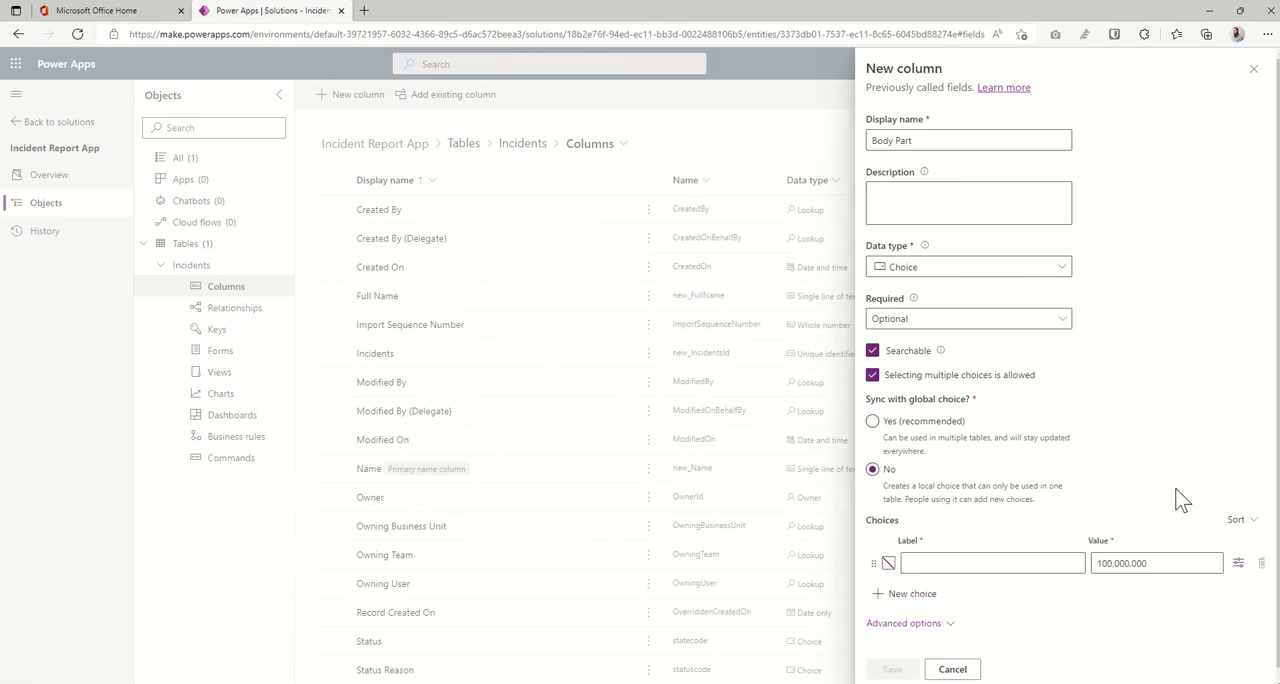
click(908, 432)
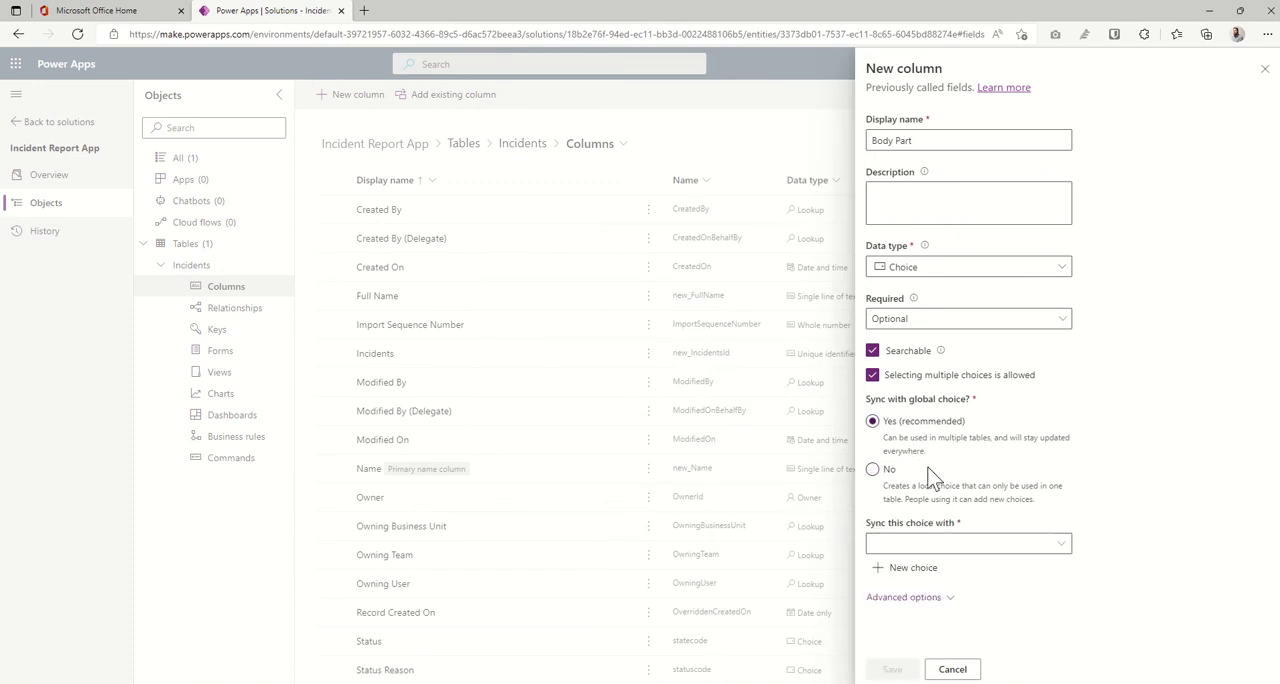
- Sync the Body Part column with the Body Parts global choice and save the column
click(983, 545)
click(1062, 545)
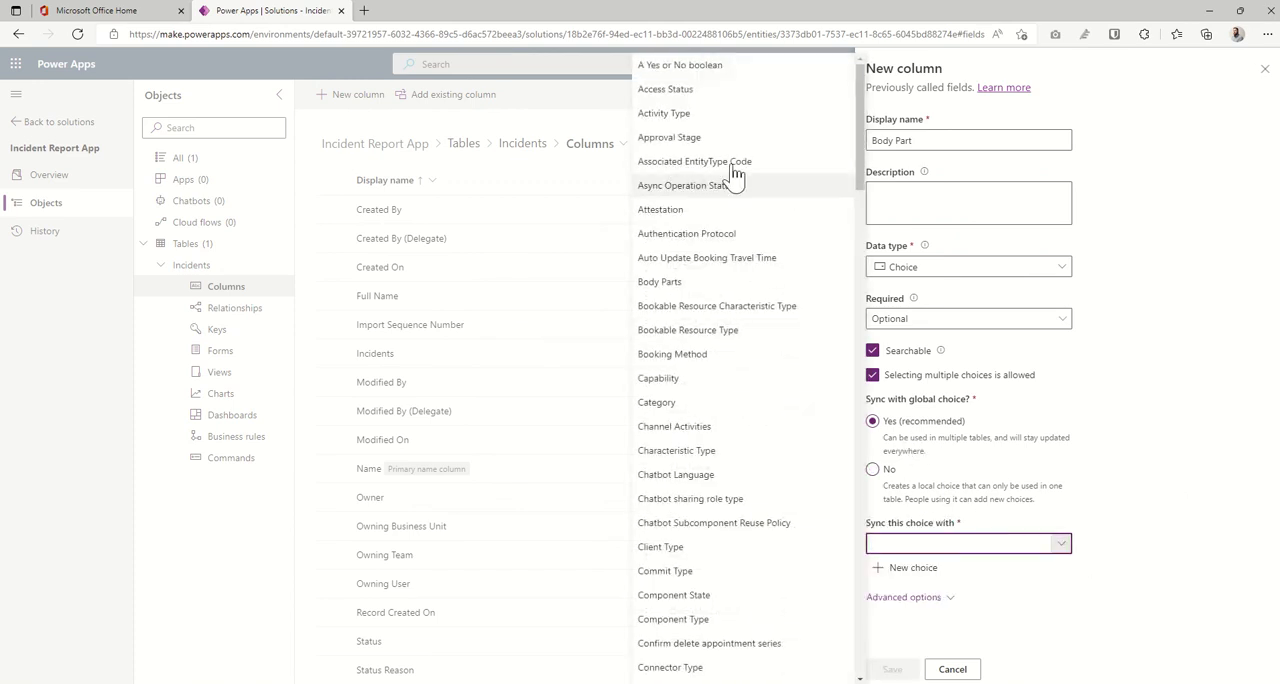
click(660, 283)
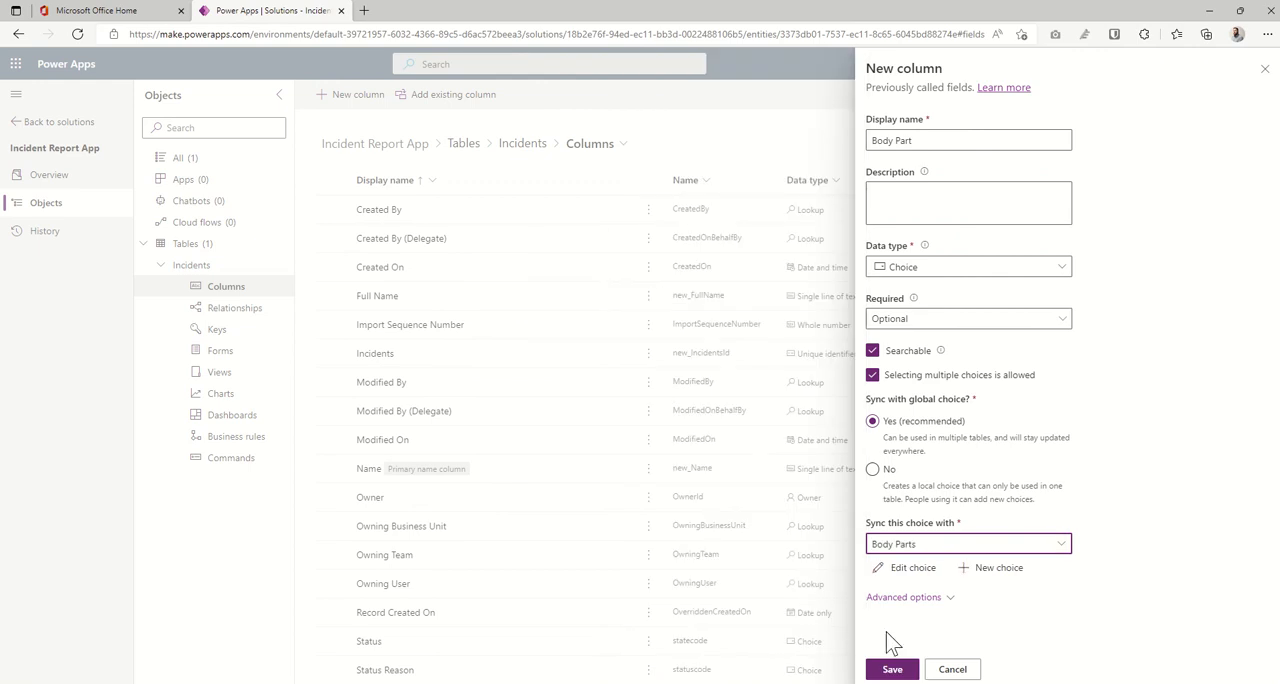
click(892, 669)
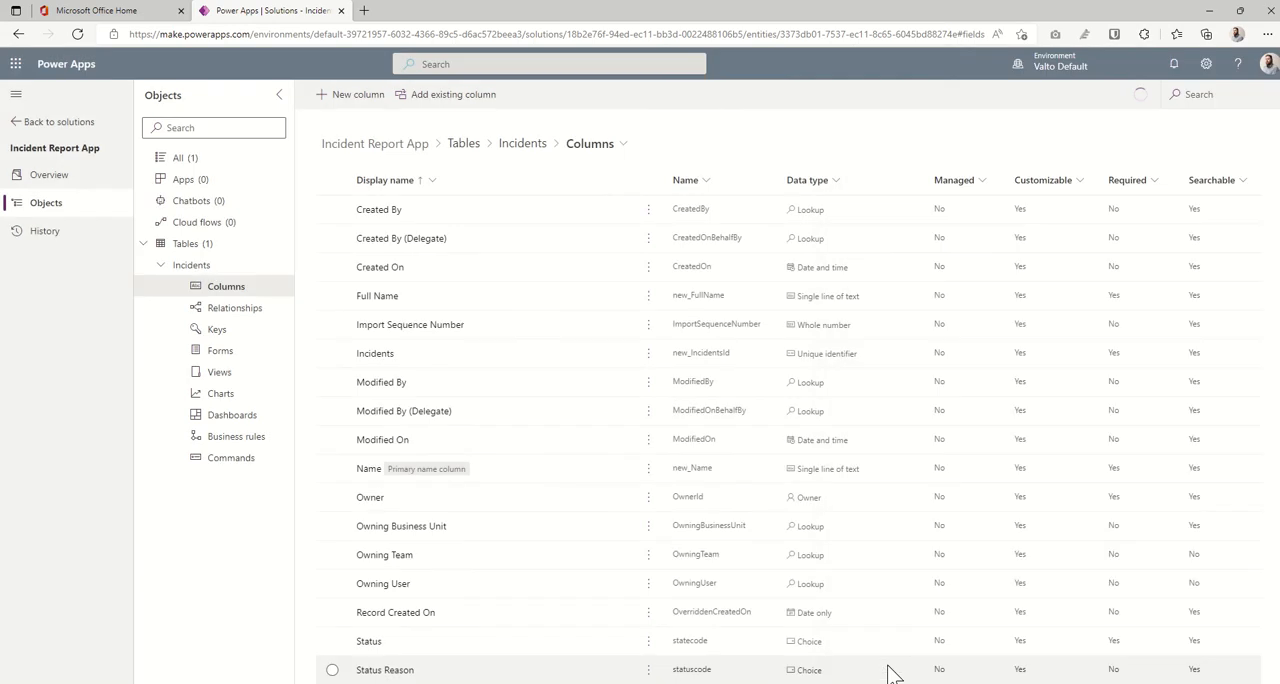
- Start a new Incidents column named Date Incident with the Date and time data type
click(352, 100)
click(925, 141)
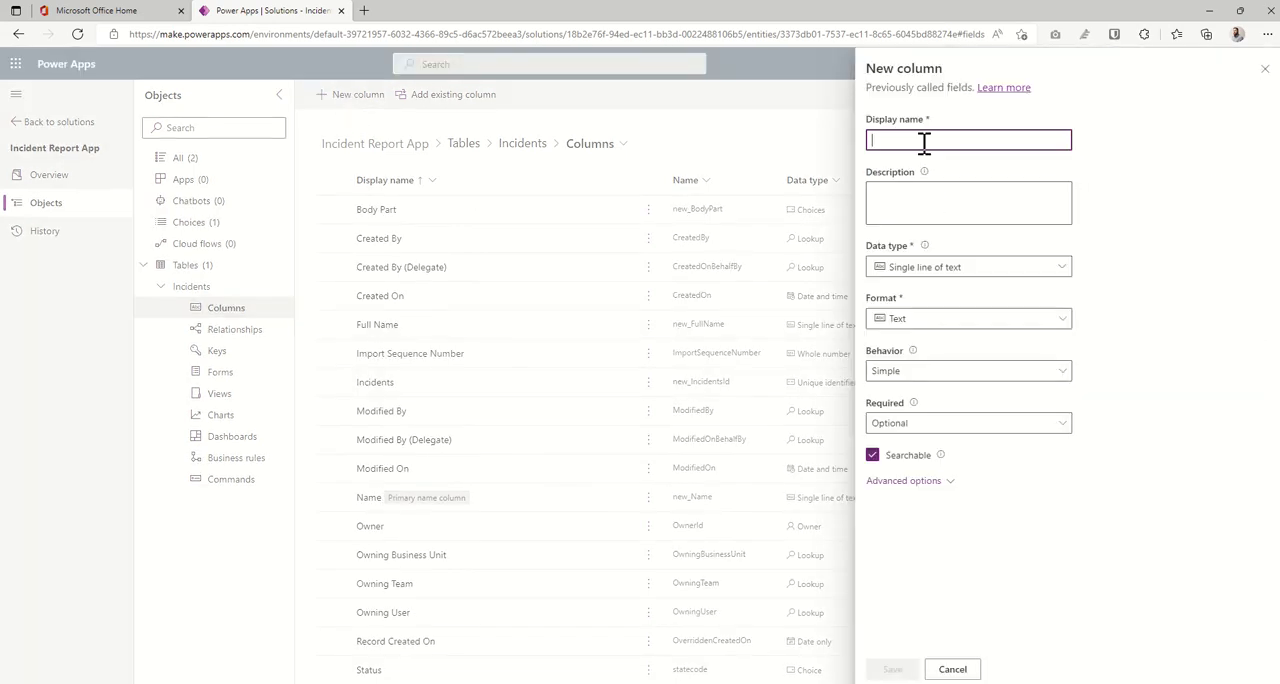
text(Date Inciden)
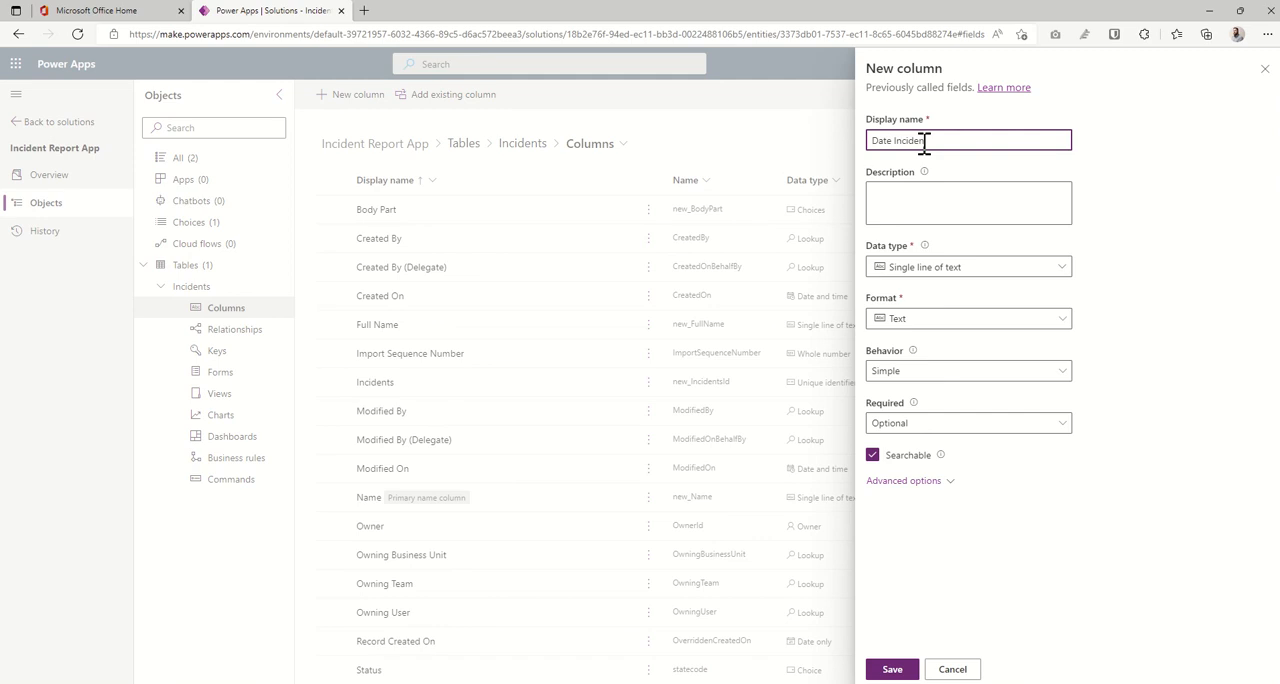
text(t)
click(1192, 242)
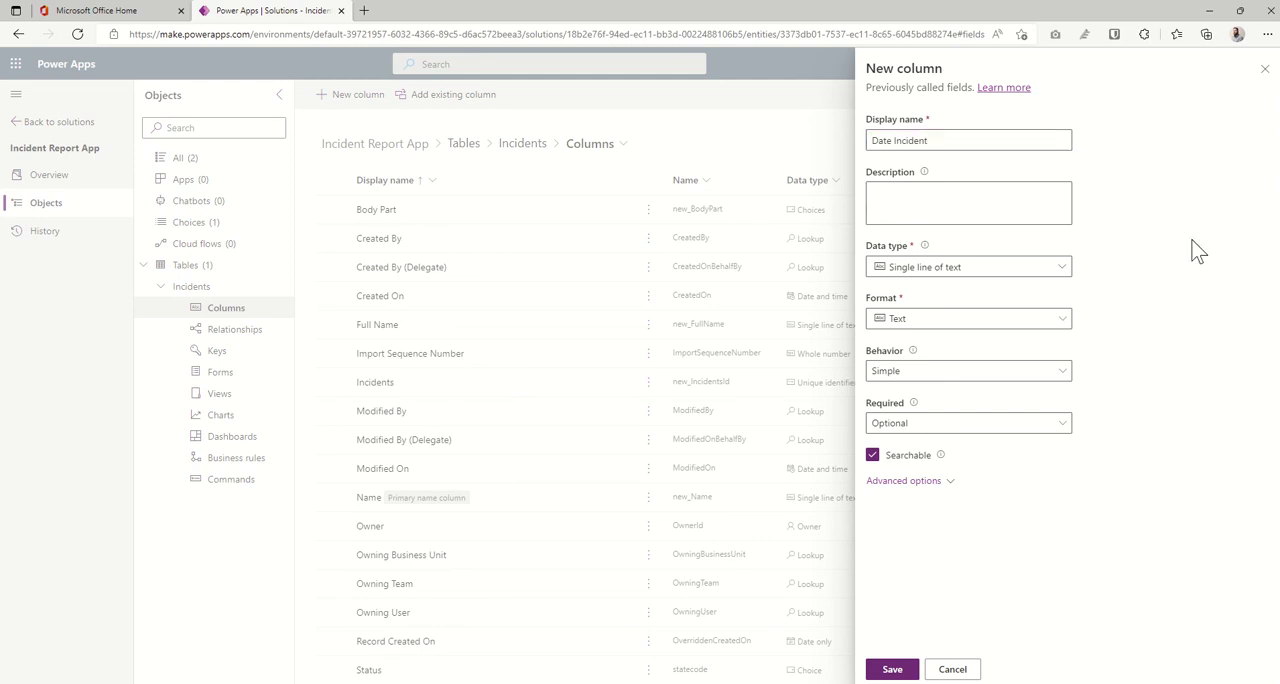
click(1062, 267)
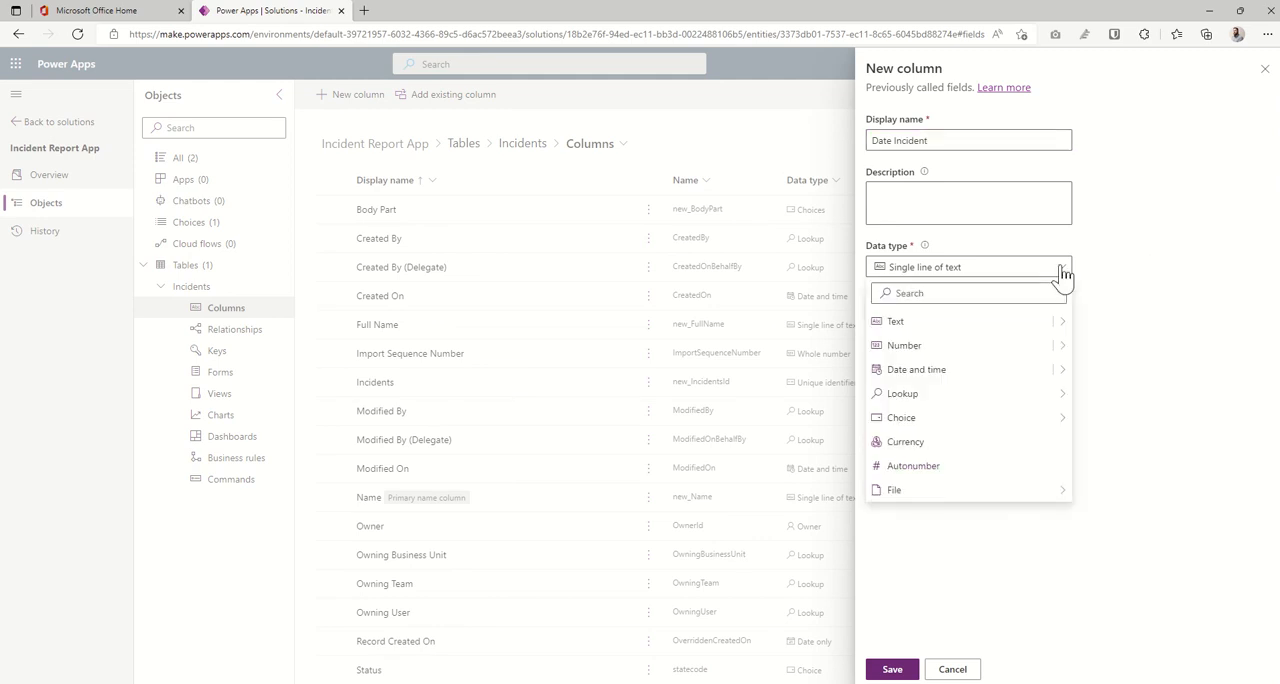
mouse_move(1060, 373)
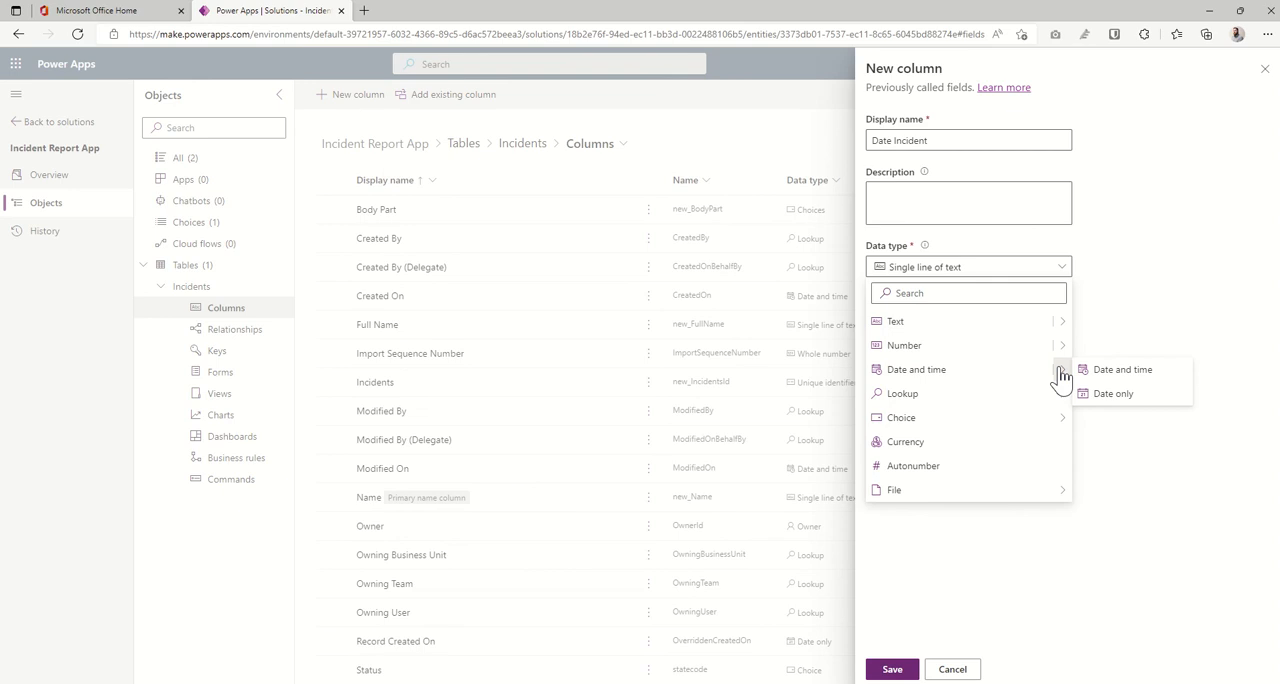
click(1105, 370)
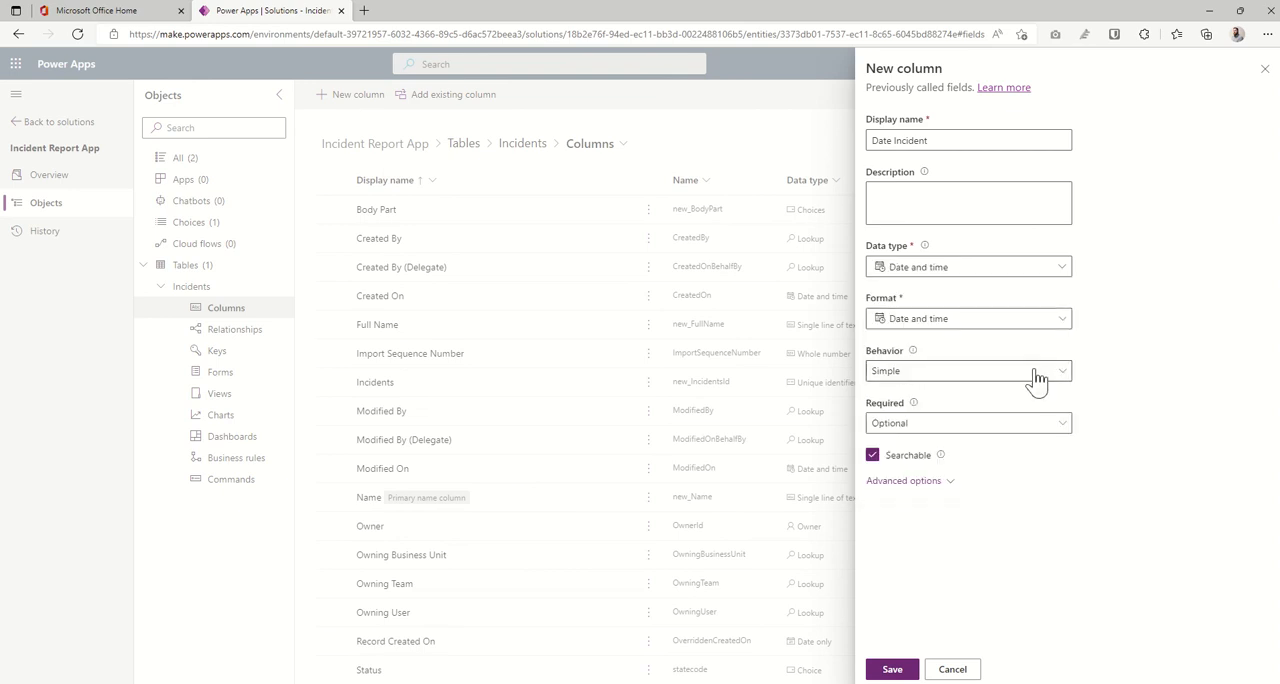
- Make the Date Incident column Business recommended, keeping its Simple behavior, and save the column
click(1035, 371)
click(1106, 380)
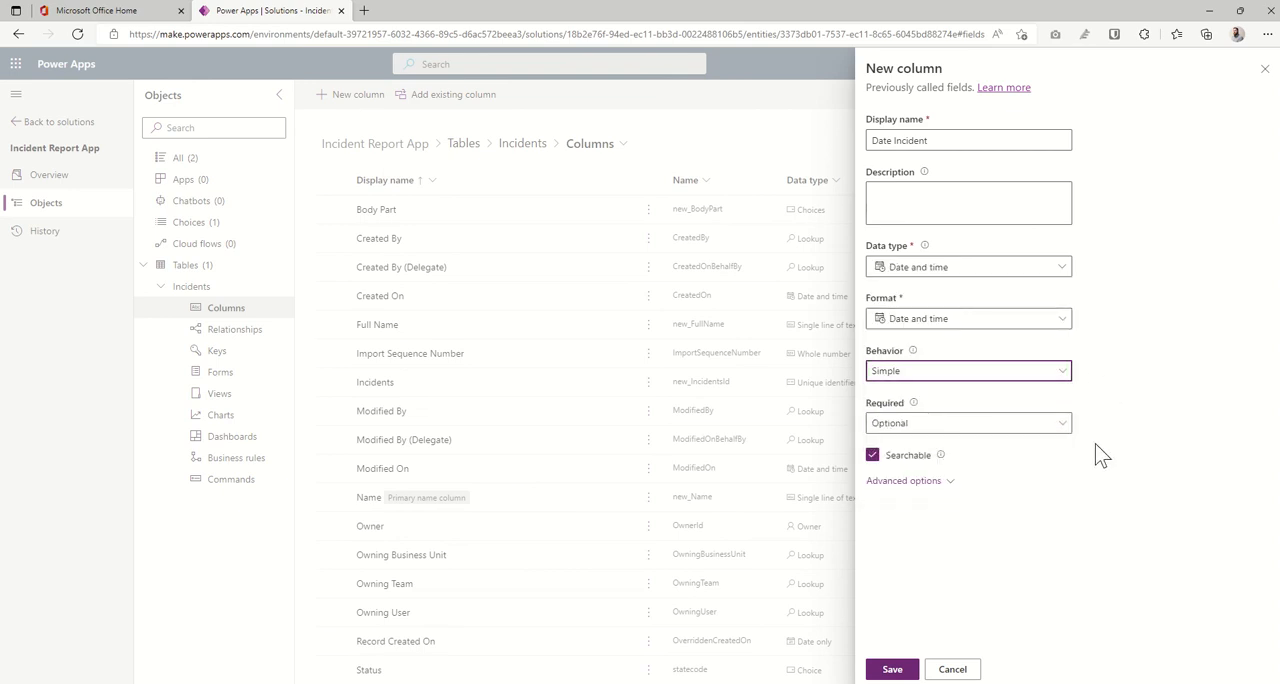
click(1062, 429)
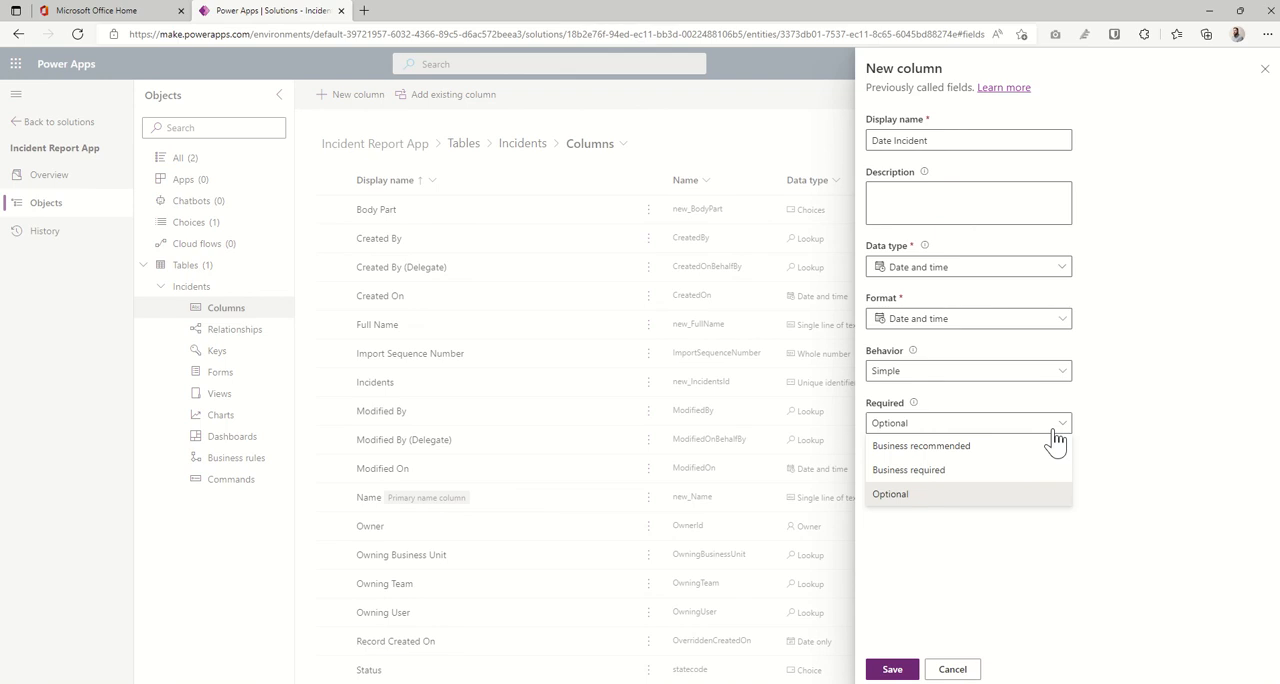
click(966, 446)
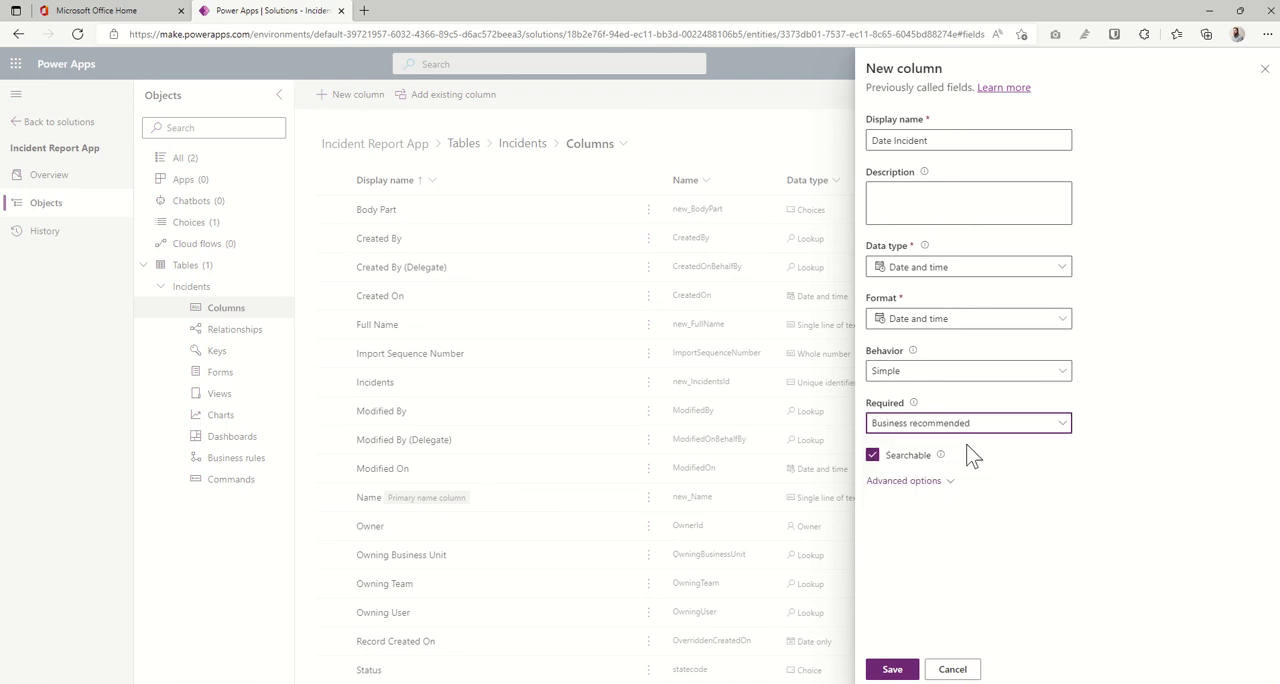
click(1040, 488)
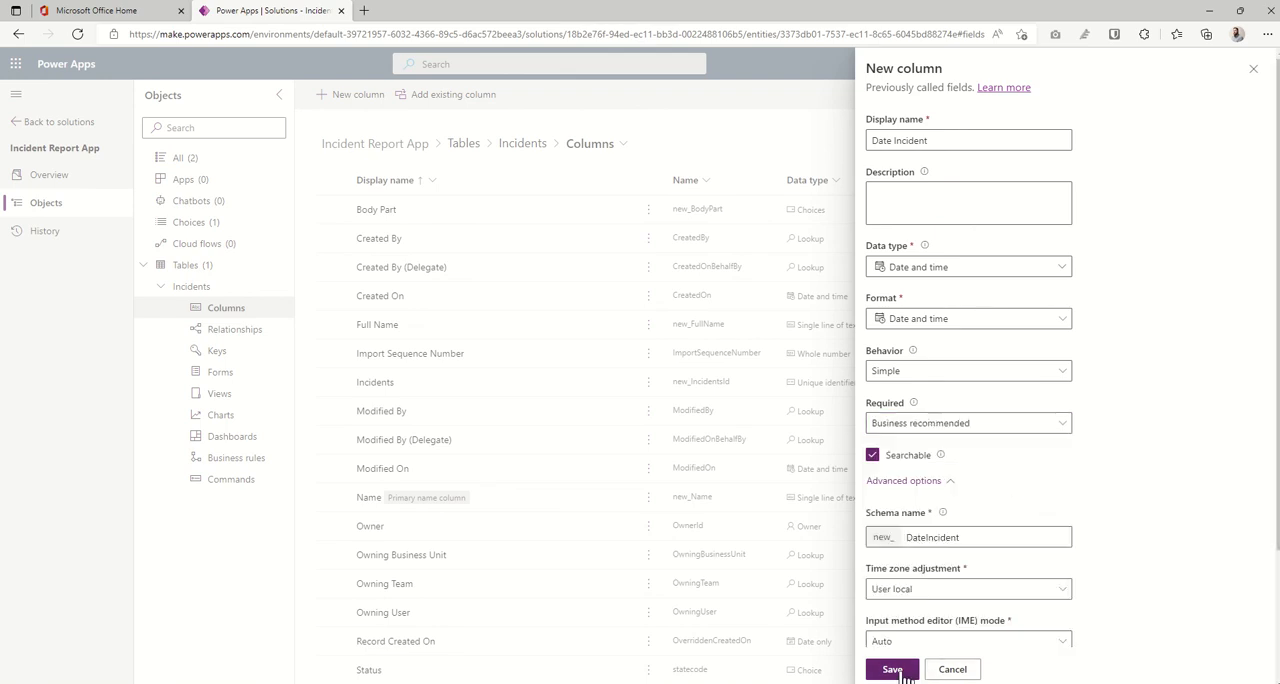
click(902, 671)
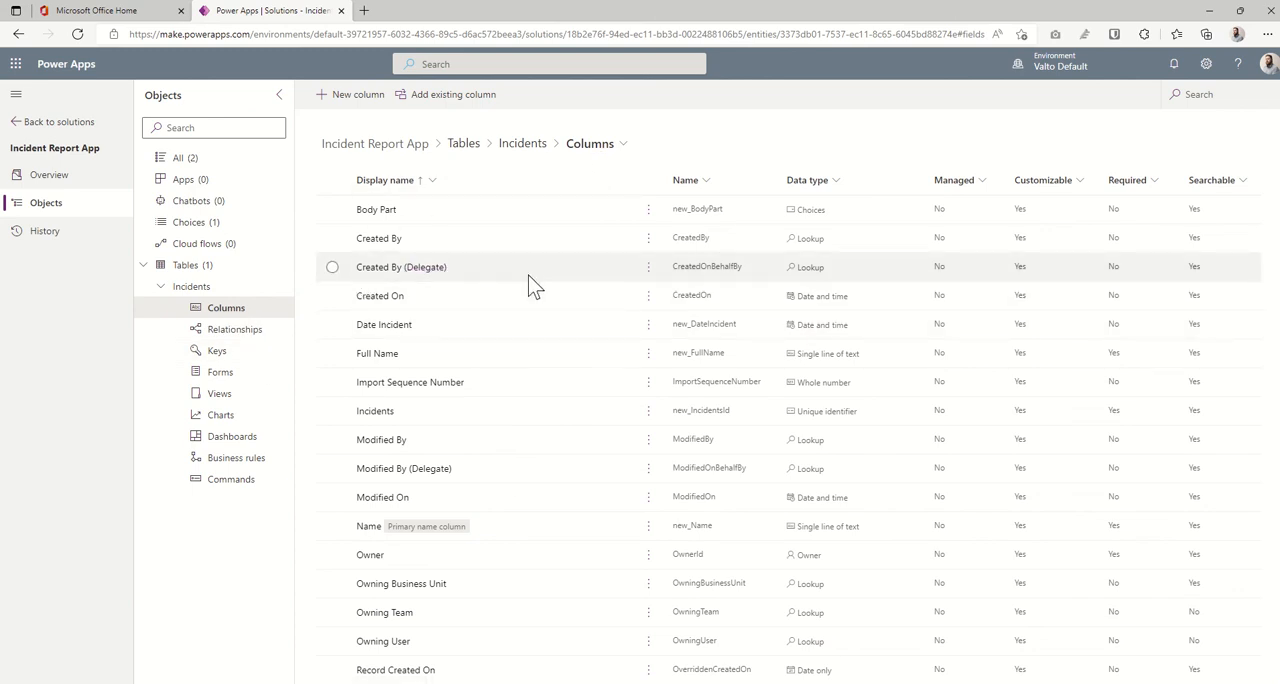
- Review the solution's choices and the columns of the Incidents table
click(214, 226)
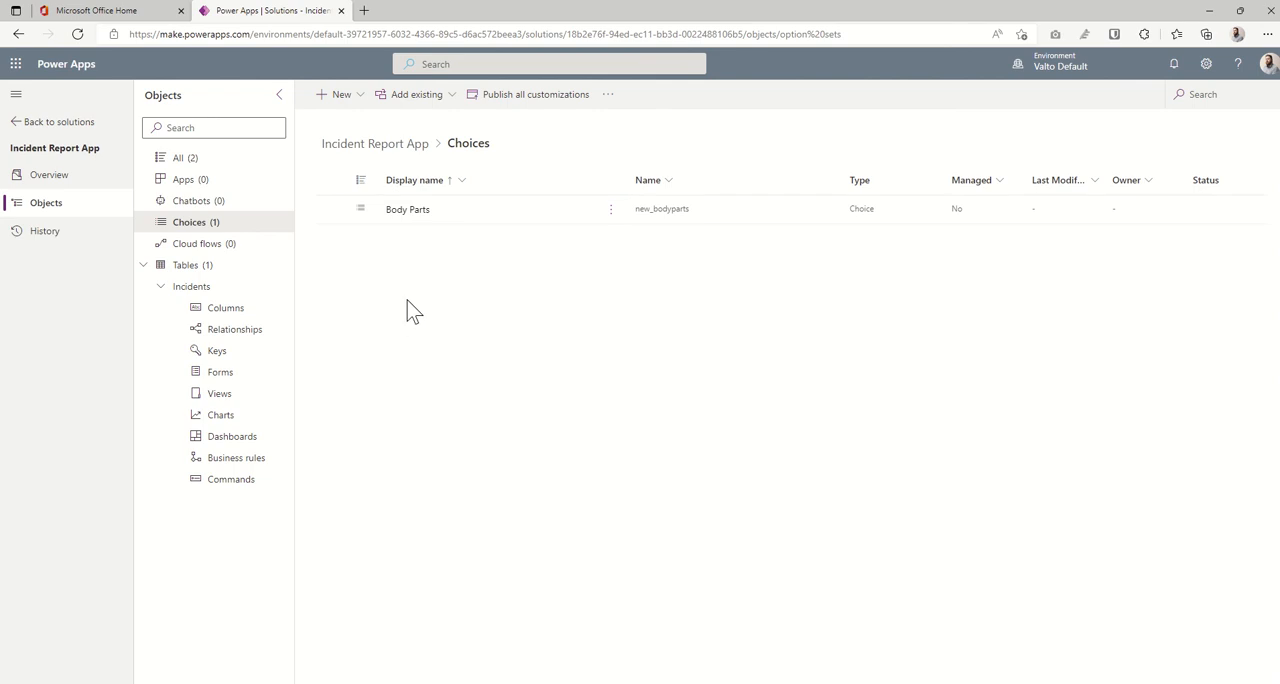
click(220, 308)
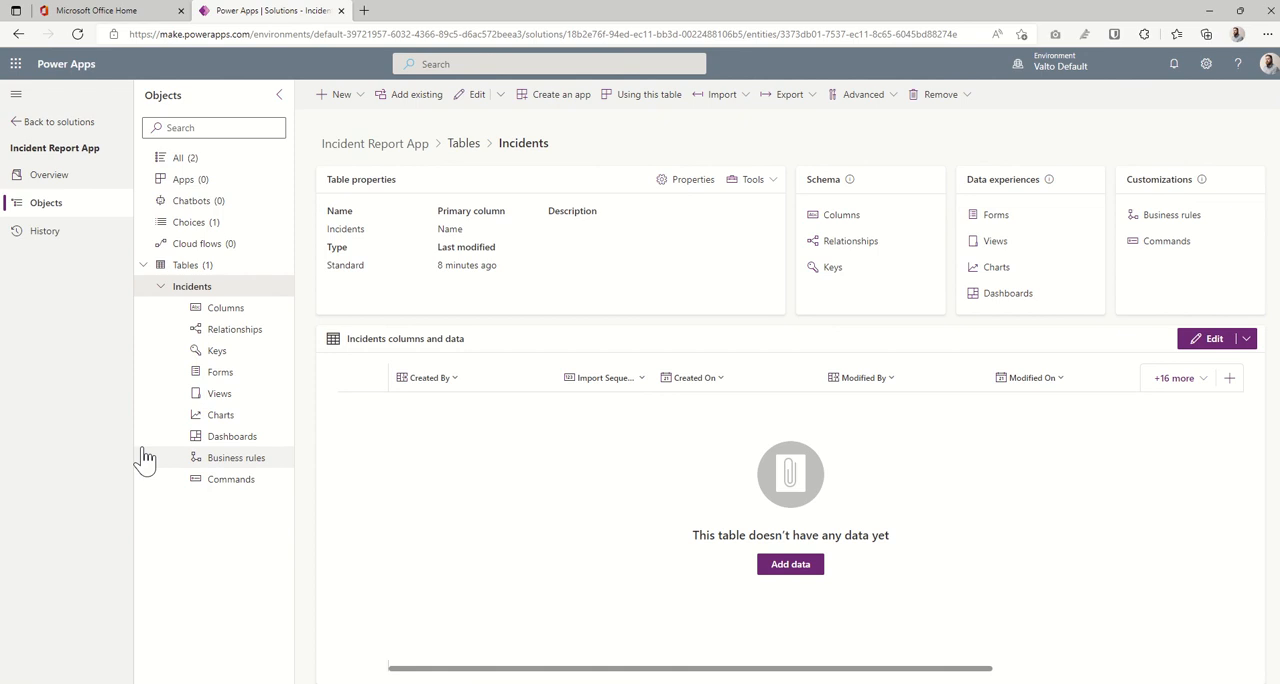
- Open the Active Incidents view of the Incidents table for editing and remove its Name column
click(253, 397)
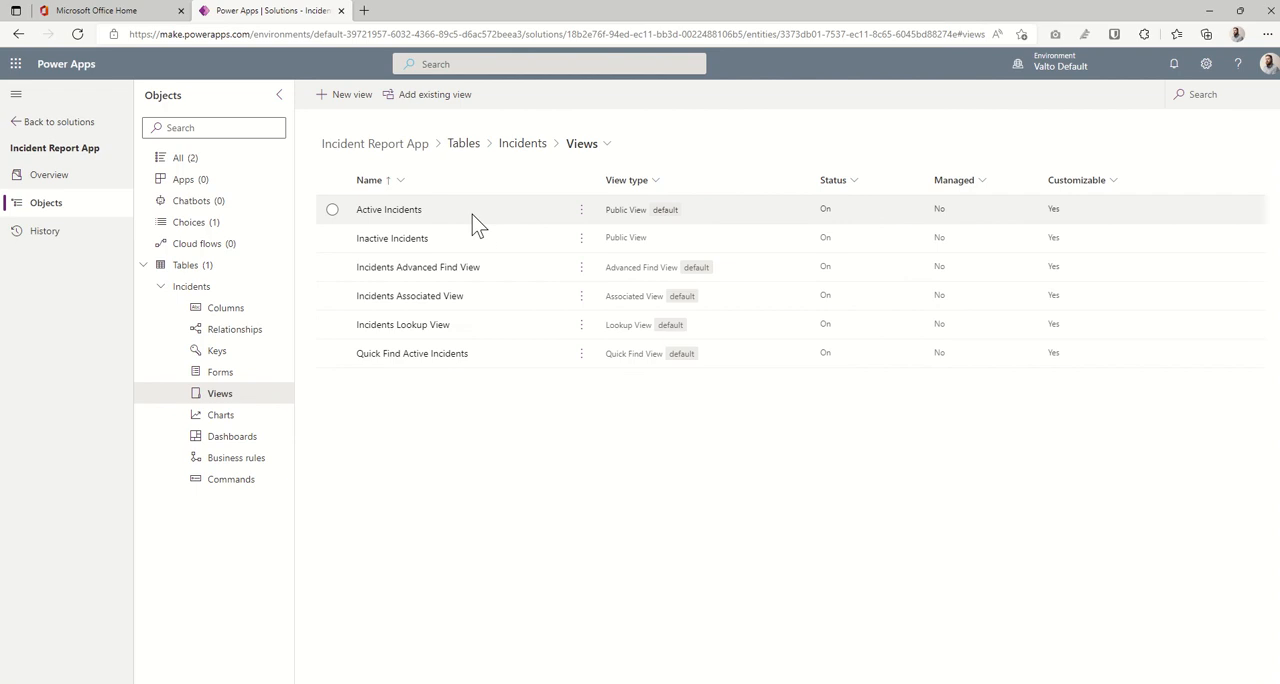
click(403, 216)
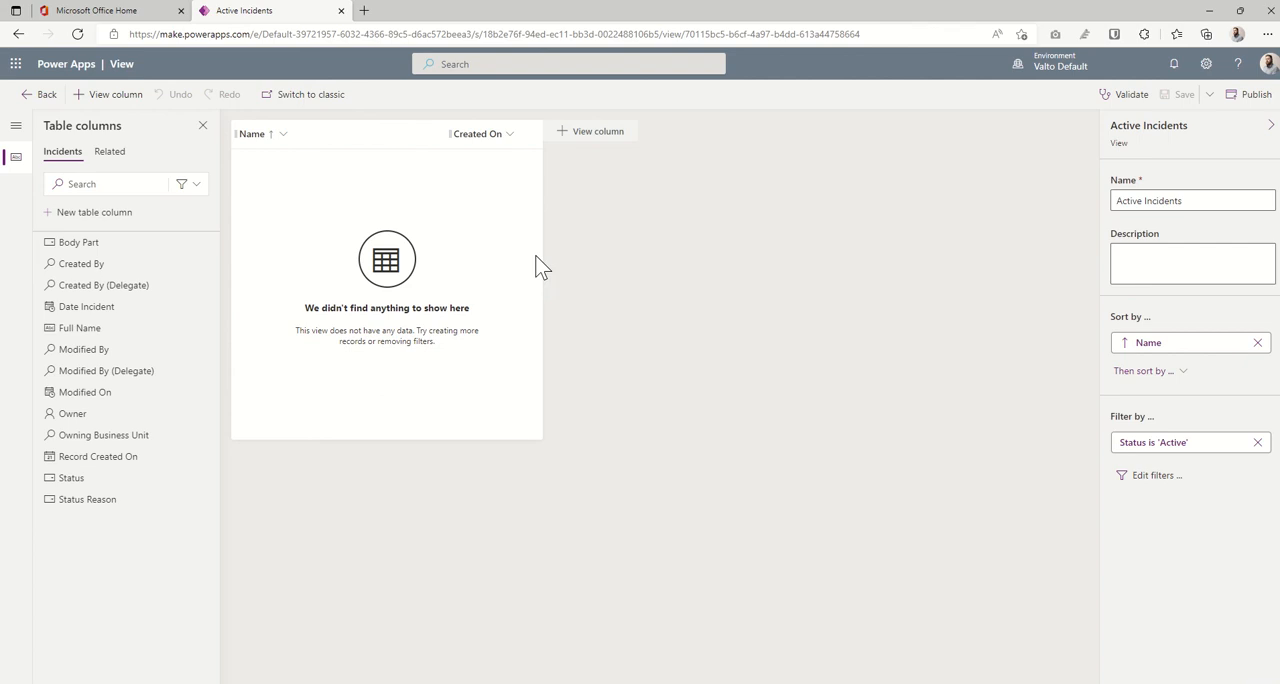
click(283, 135)
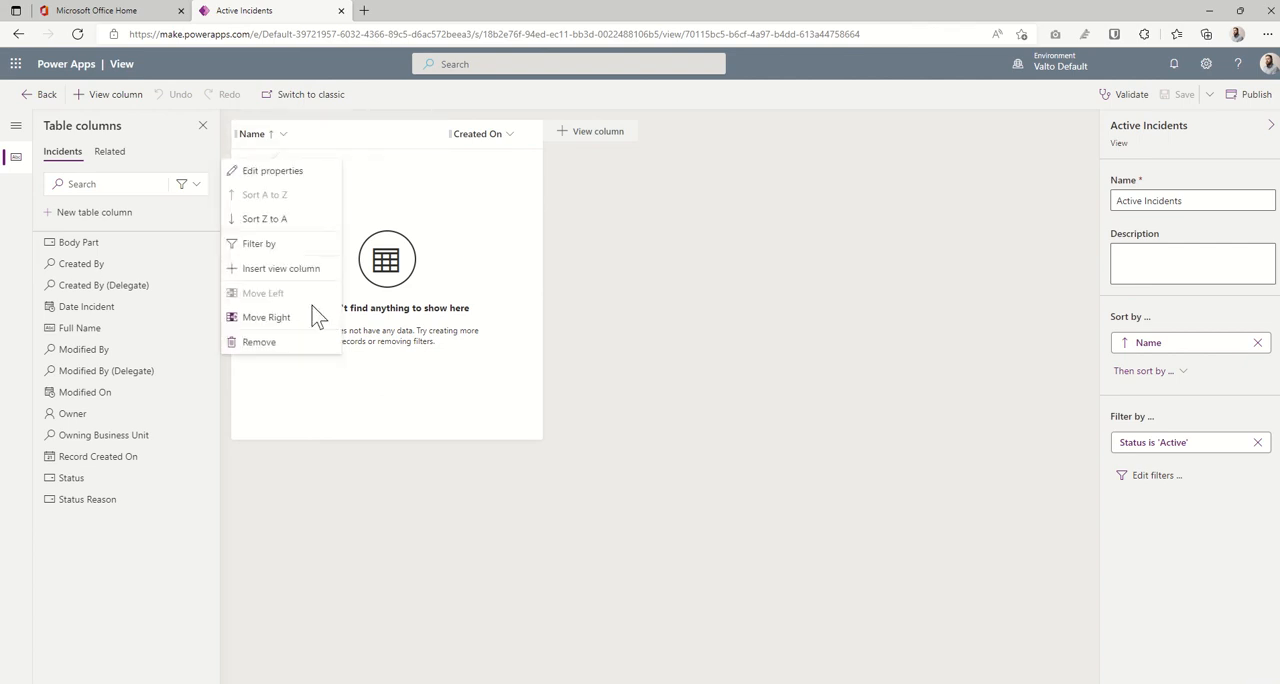
click(297, 345)
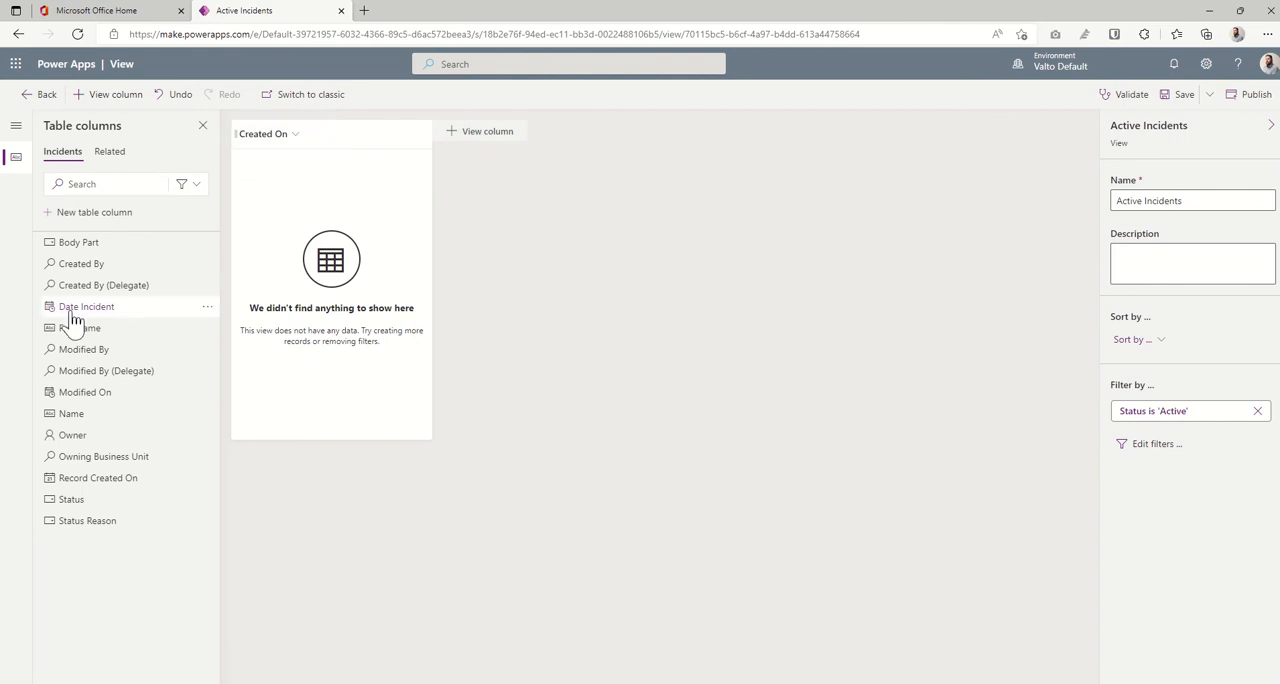
- Add the Date Incident, Full Name and Body Part columns to the Active Incidents view
mouse_move(107, 316)
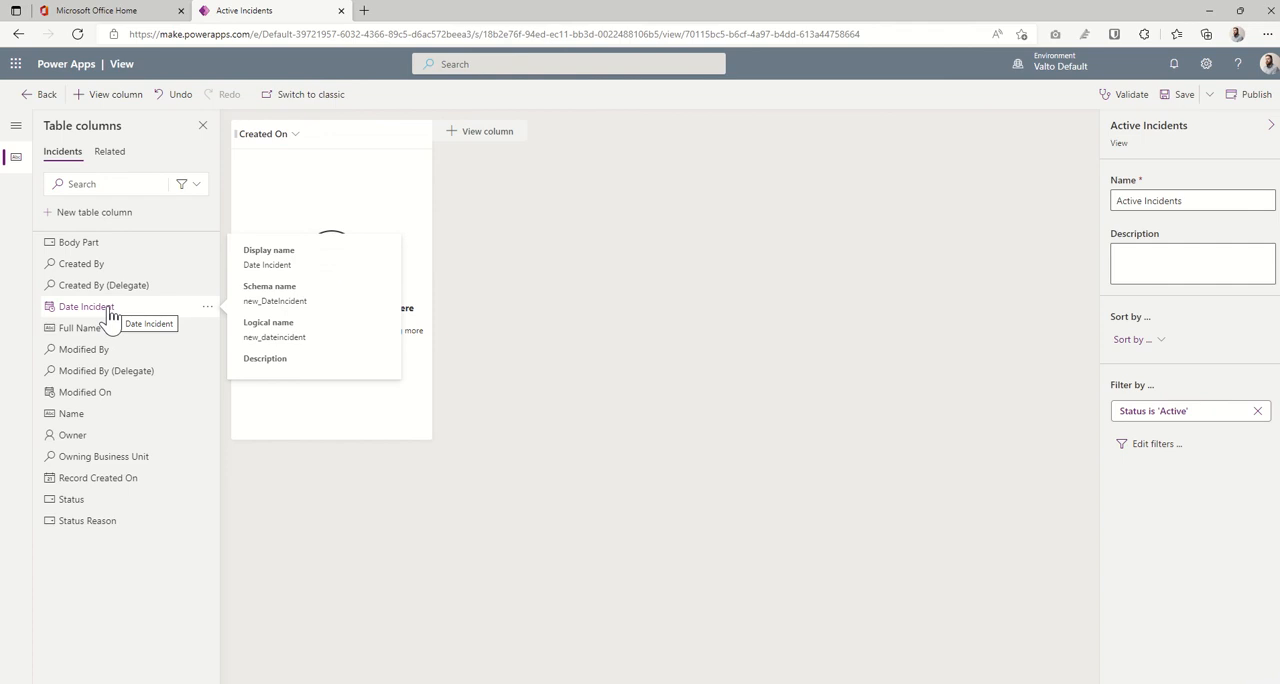
click(107, 316)
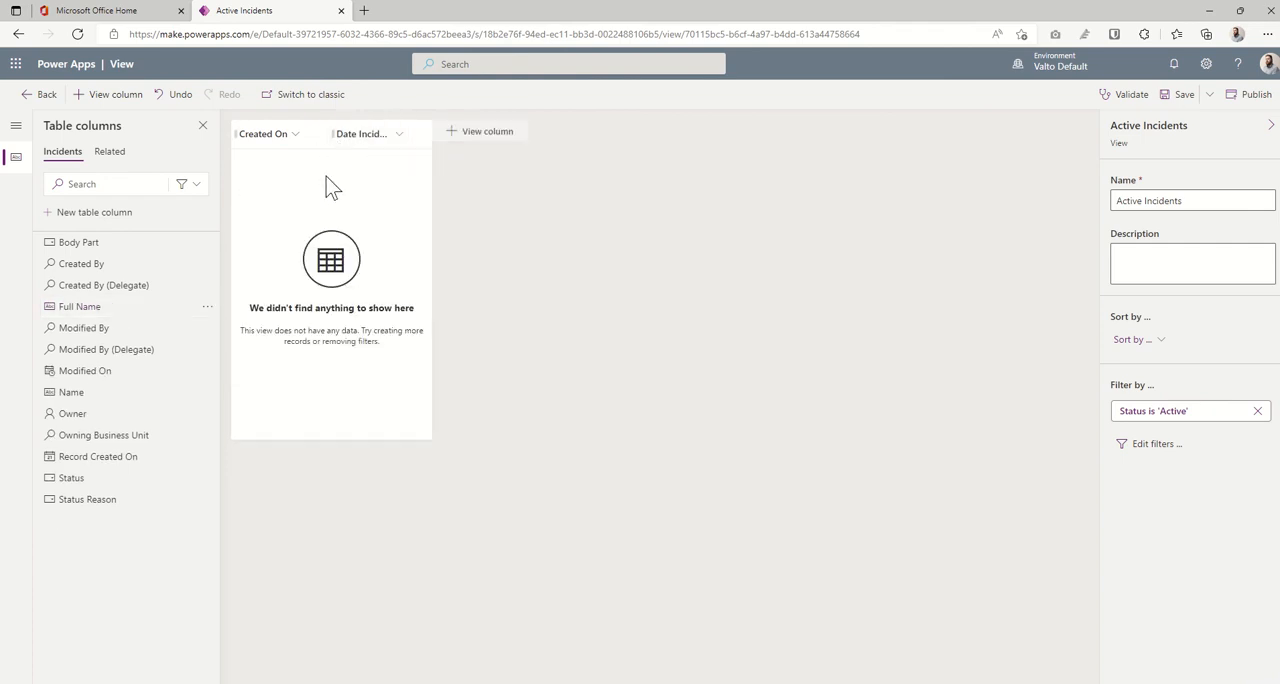
mouse_move(172, 415)
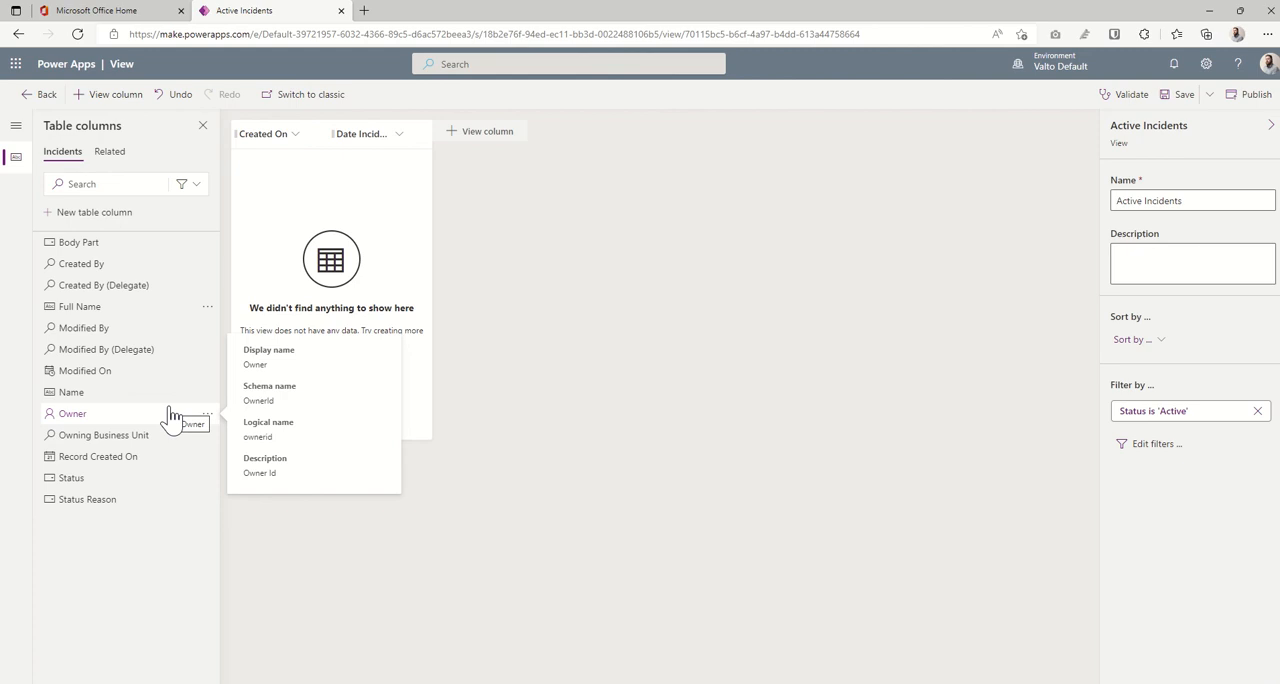
click(118, 308)
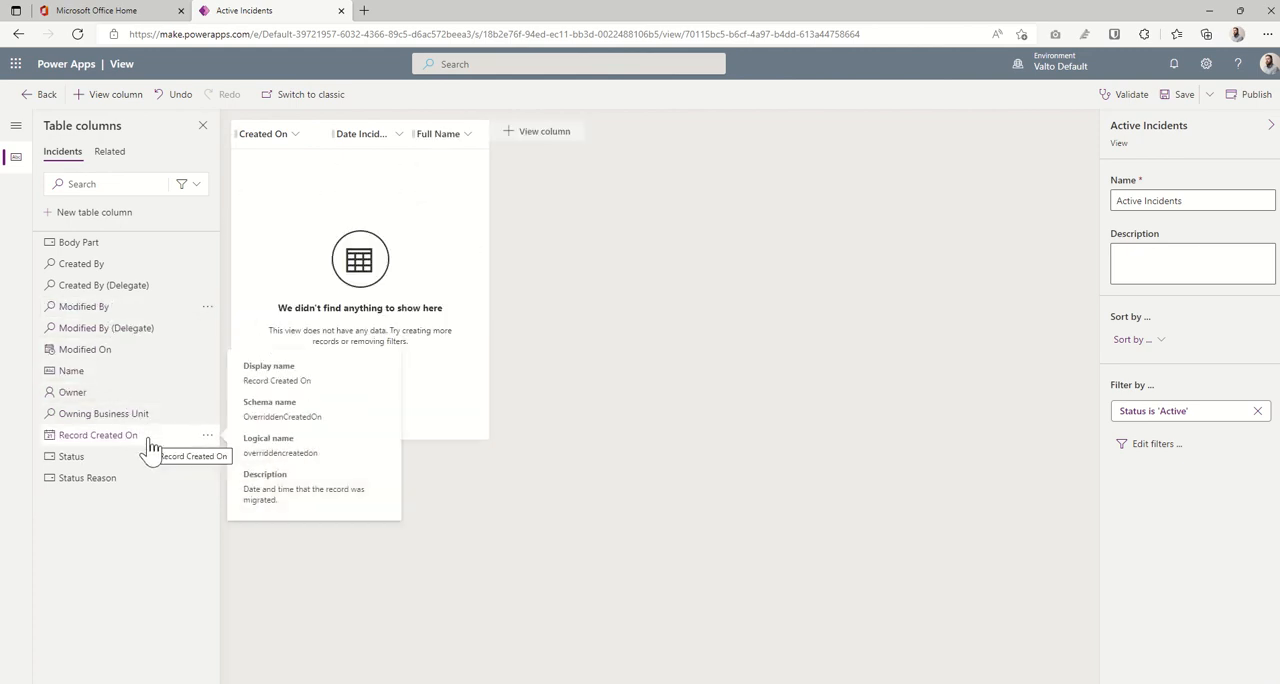
click(80, 242)
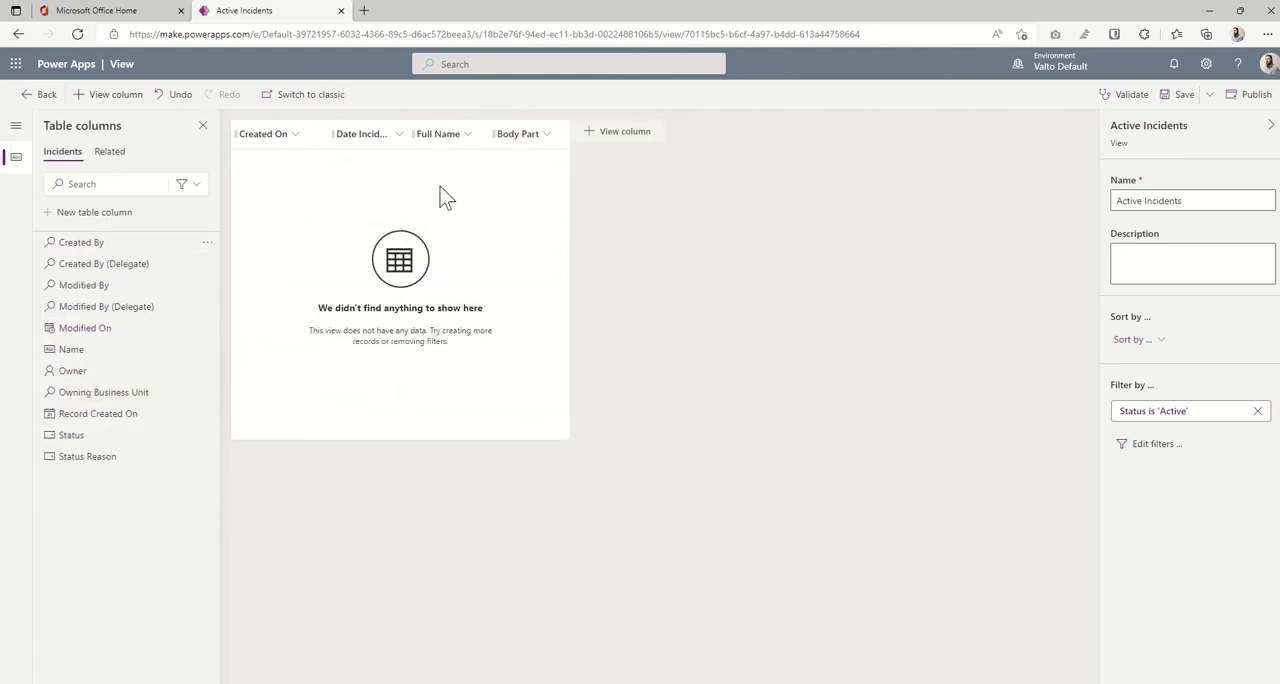
- Reorder the view's columns as Full Name, Date Incident, Body Part and Created On
click(466, 135)
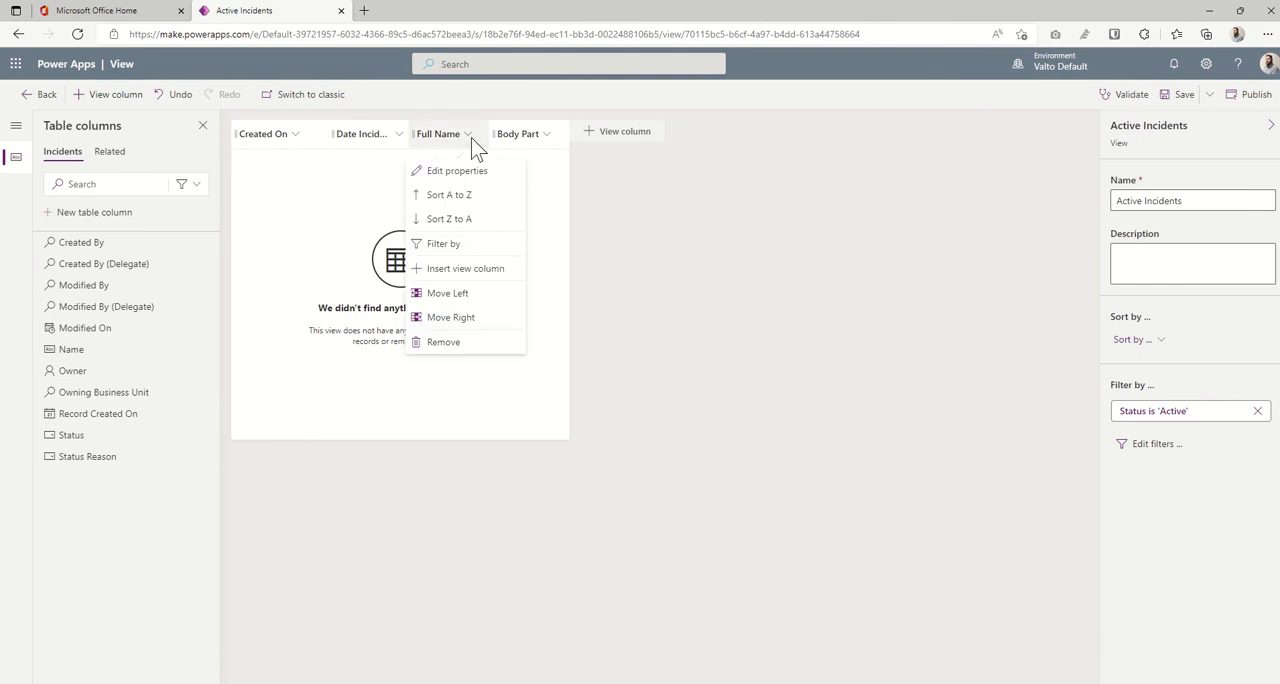
click(455, 293)
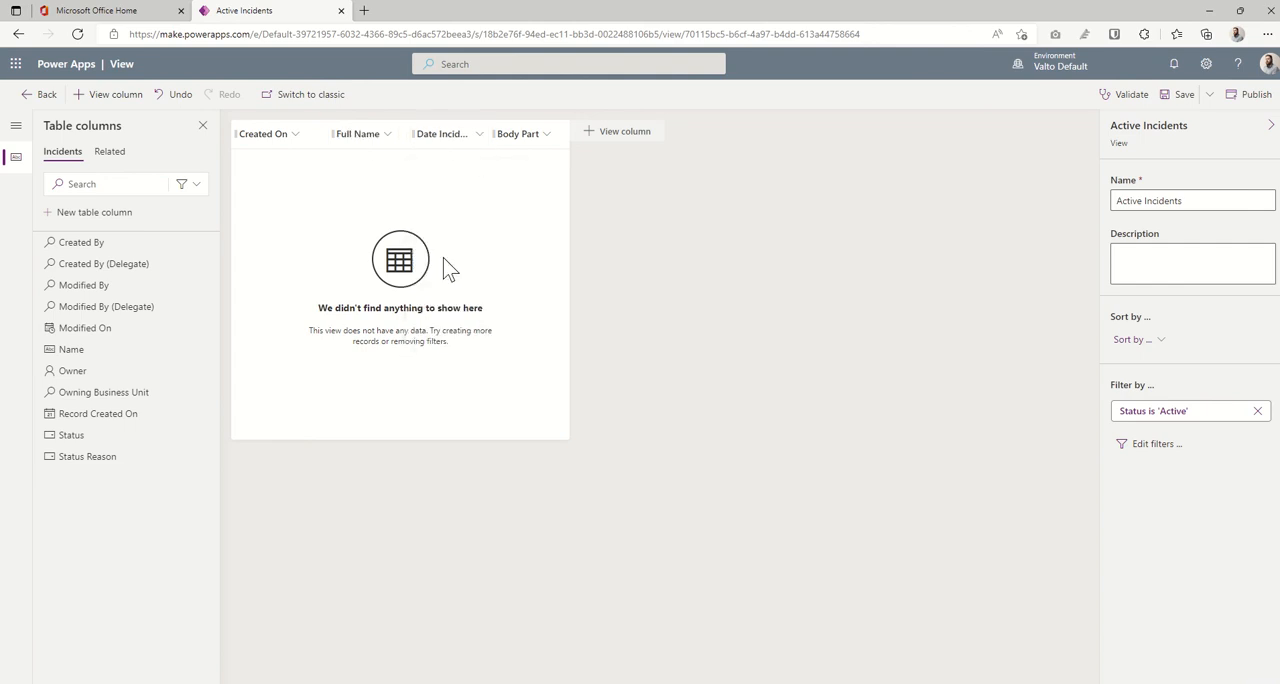
click(388, 138)
click(370, 293)
click(358, 140)
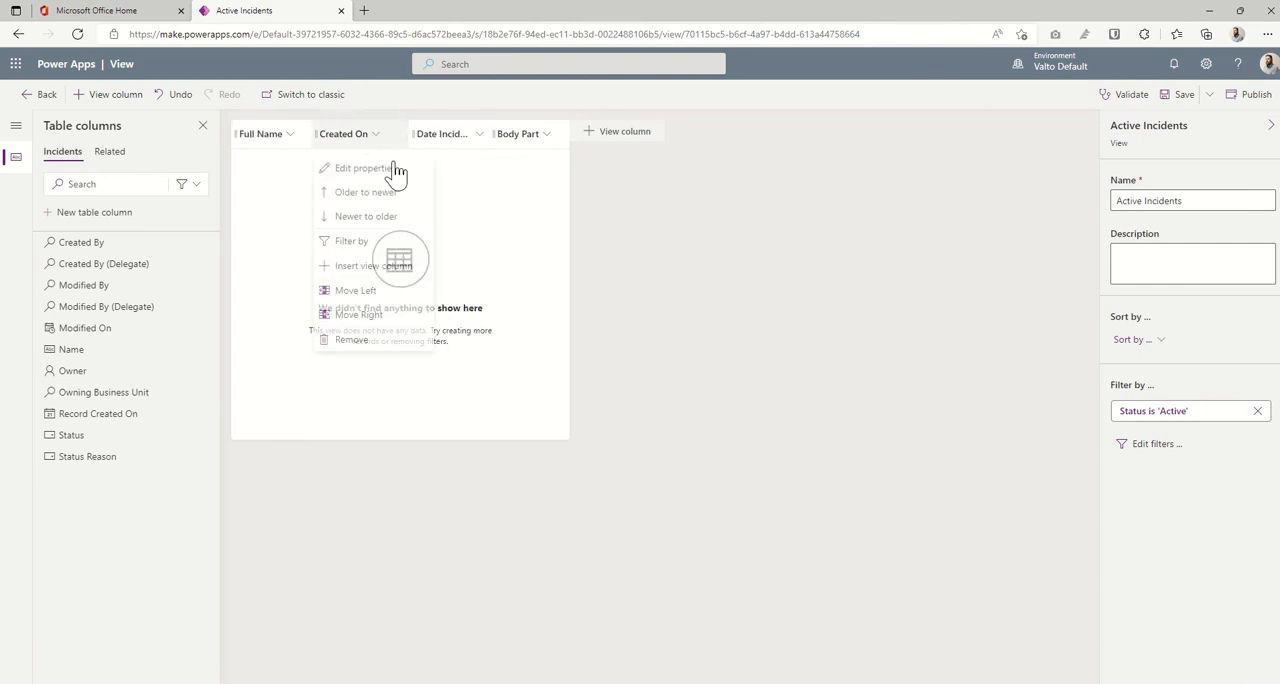
click(394, 318)
click(459, 136)
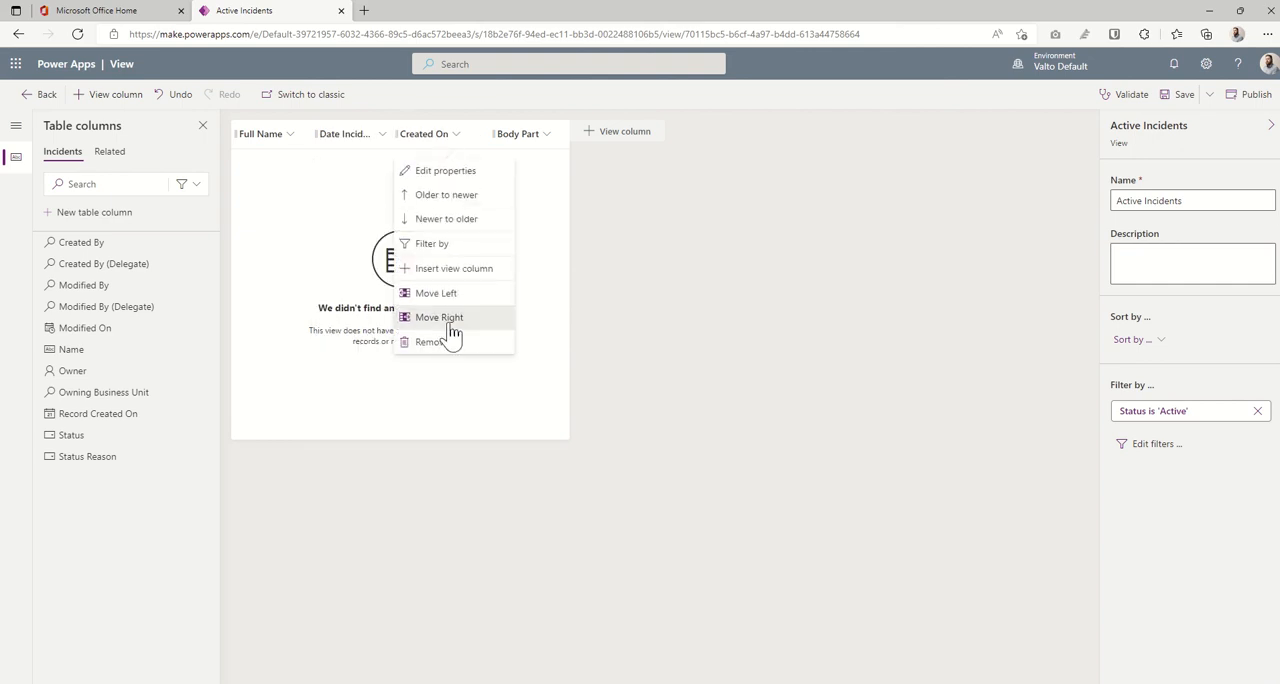
click(450, 318)
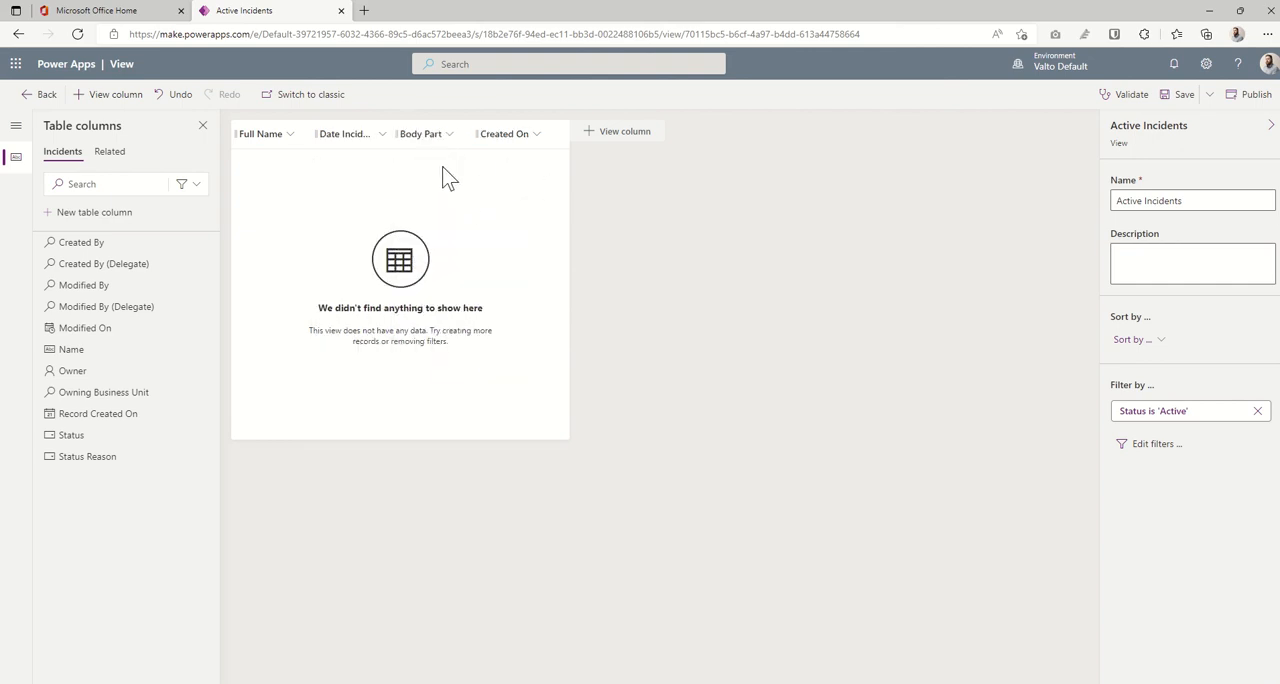
- Widen the Full Name, Date Incident, Body Part and Created On columns in the Active Incidents view
drag(392, 136, 467, 135)
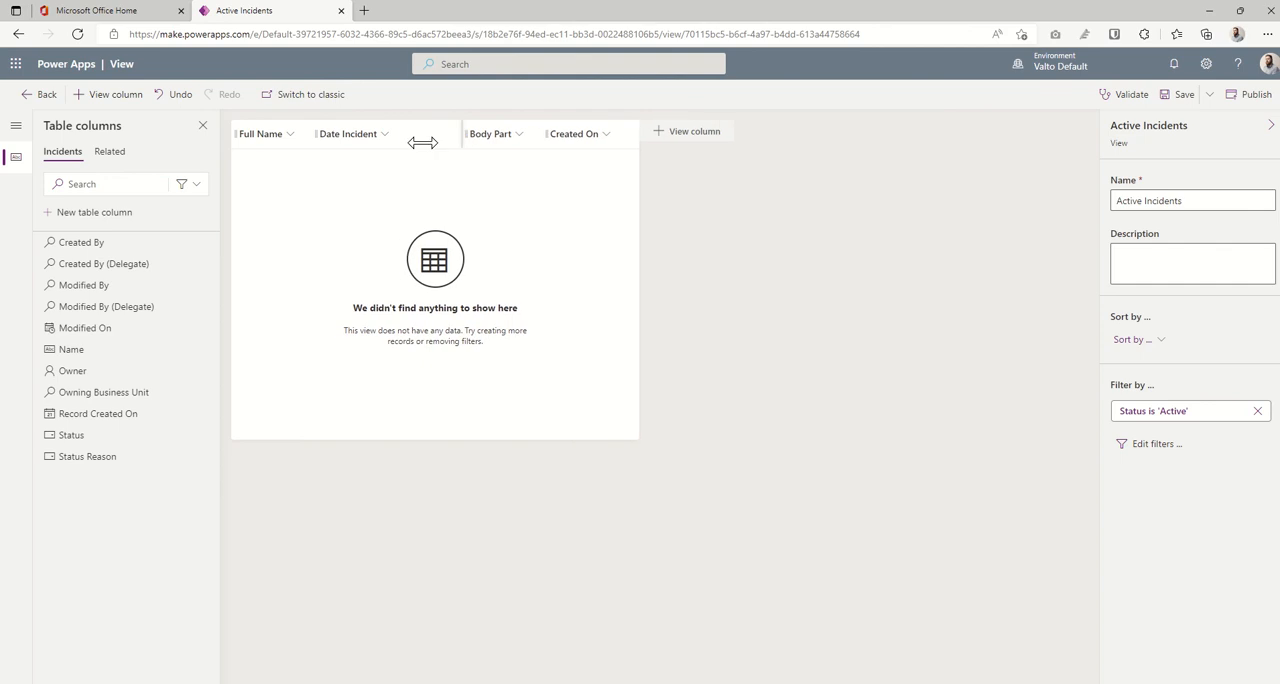
drag(314, 134, 380, 133)
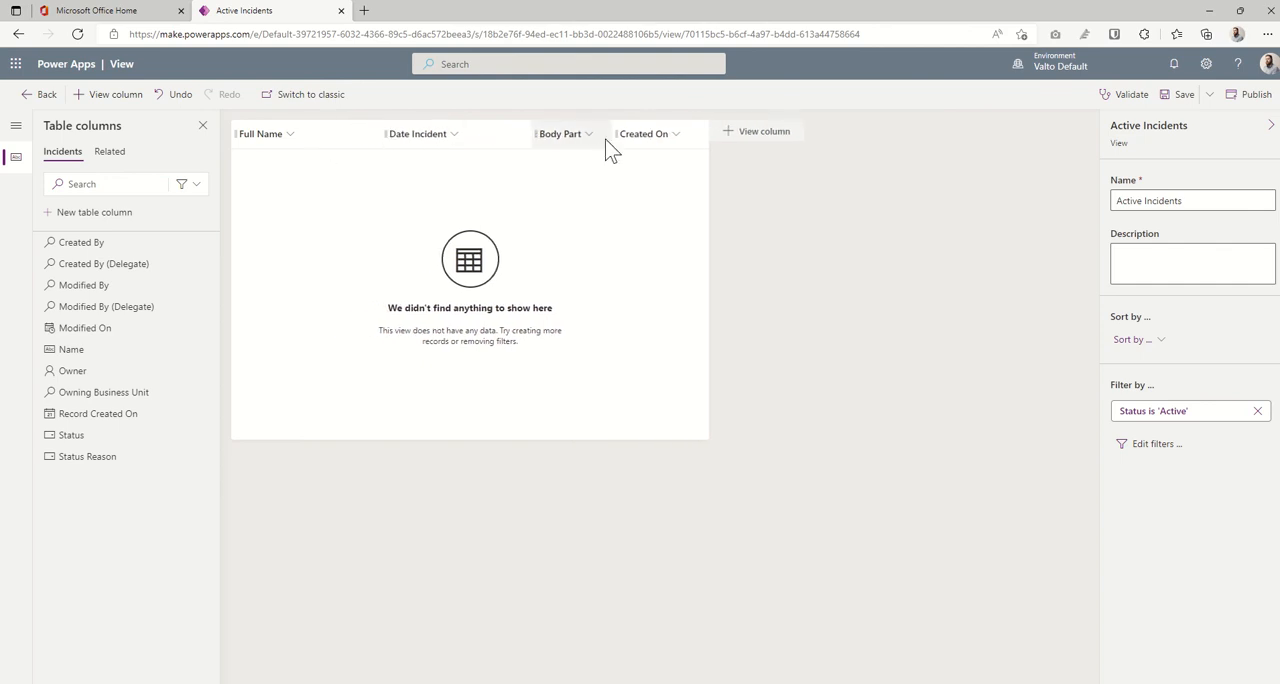
drag(605, 134, 705, 135)
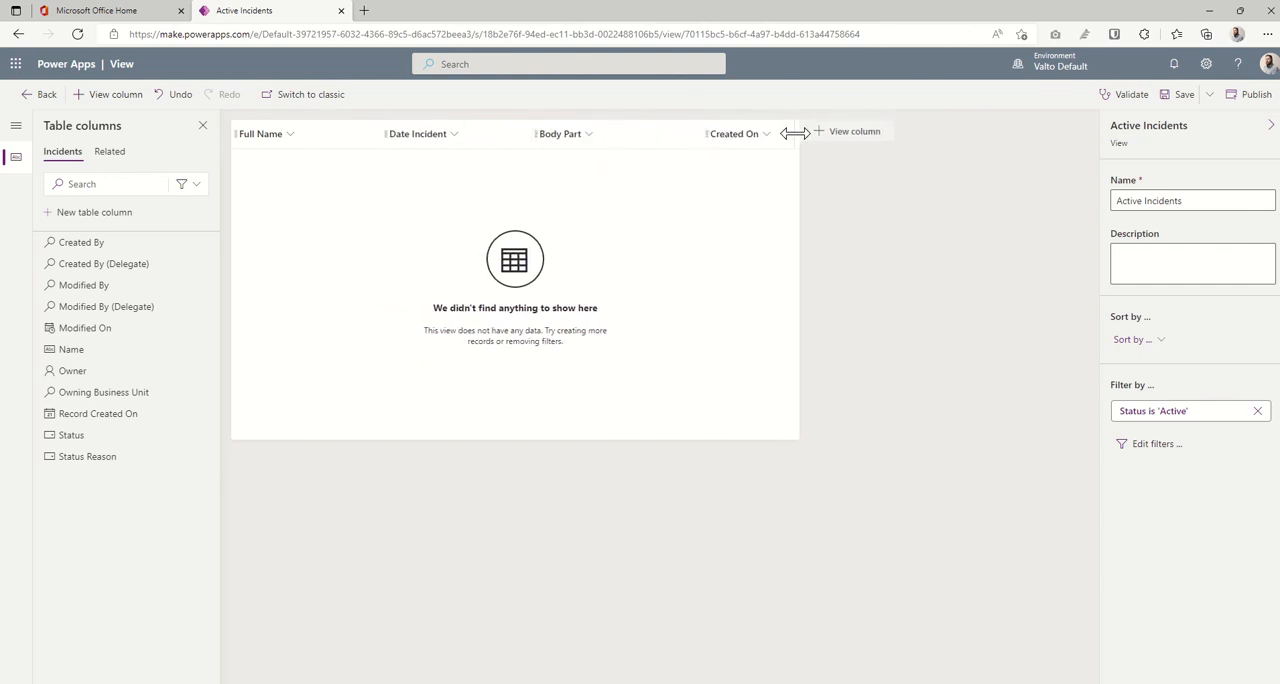
drag(797, 134, 899, 134)
drag(701, 134, 741, 134)
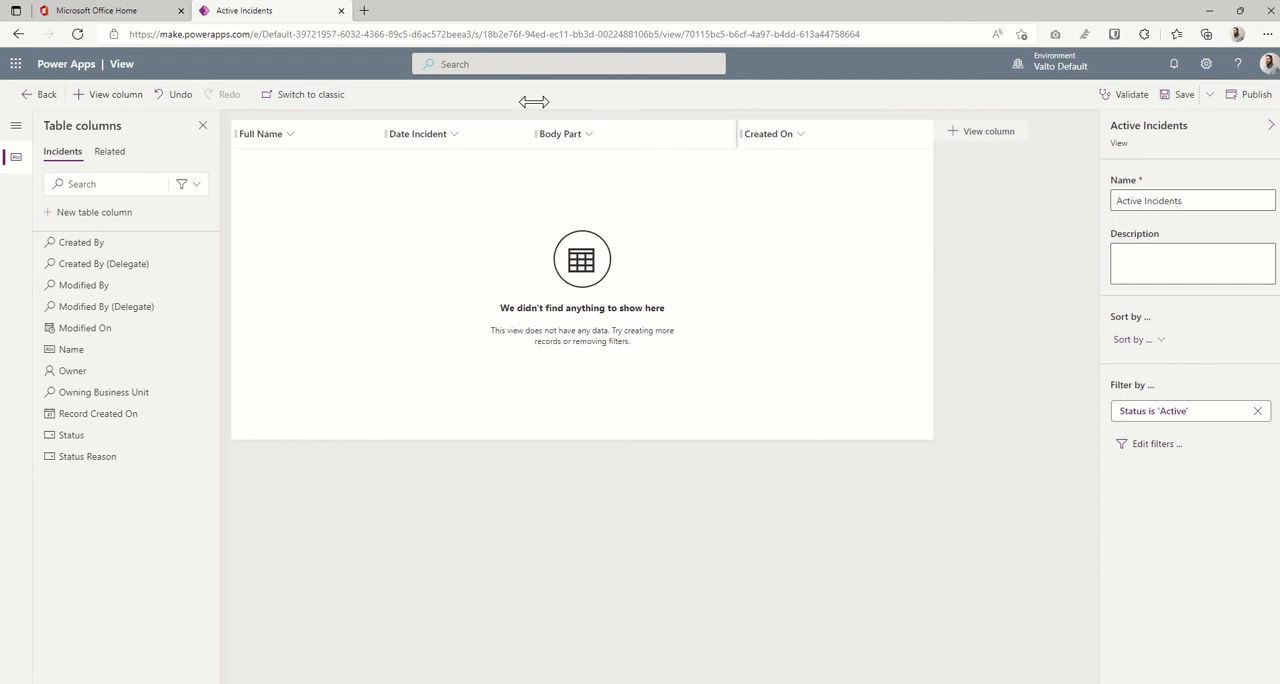
mouse_move(533, 133)
mouse_down()
mouse_move(587, 130)
mouse_move(512, 133)
mouse_up()
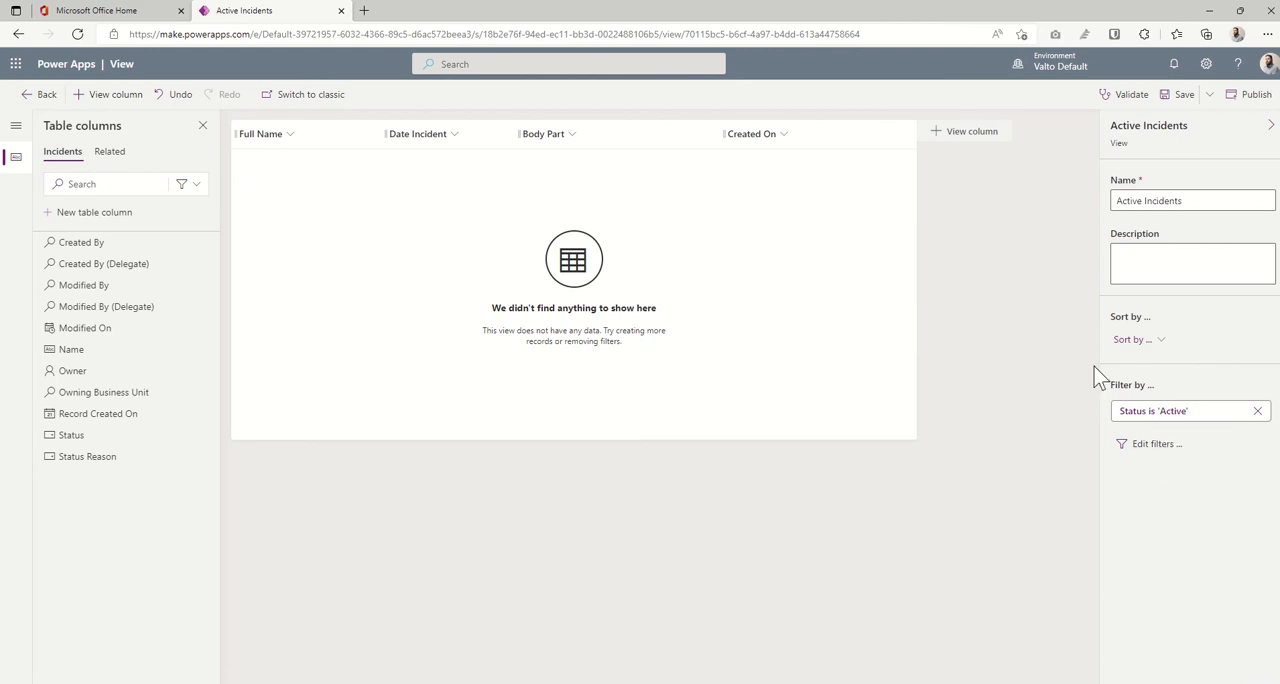
- Save and publish the Active Incidents view, and return to the list of Incidents views
click(1193, 96)
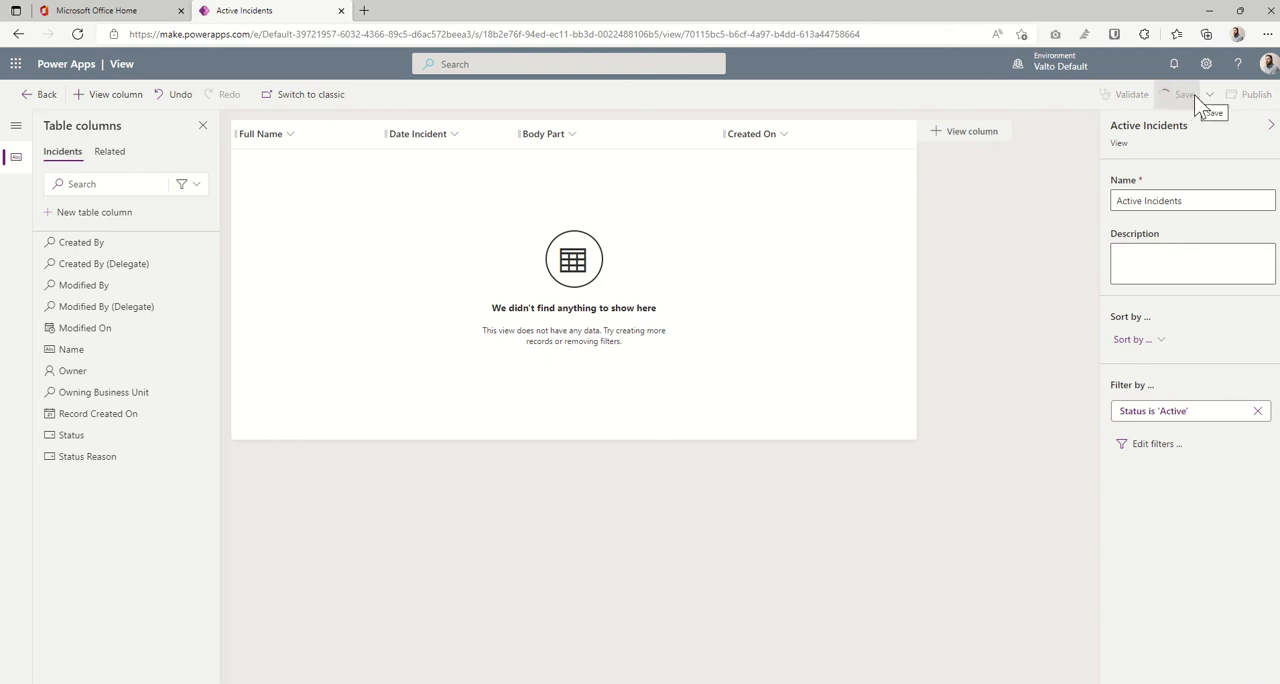
click(1252, 98)
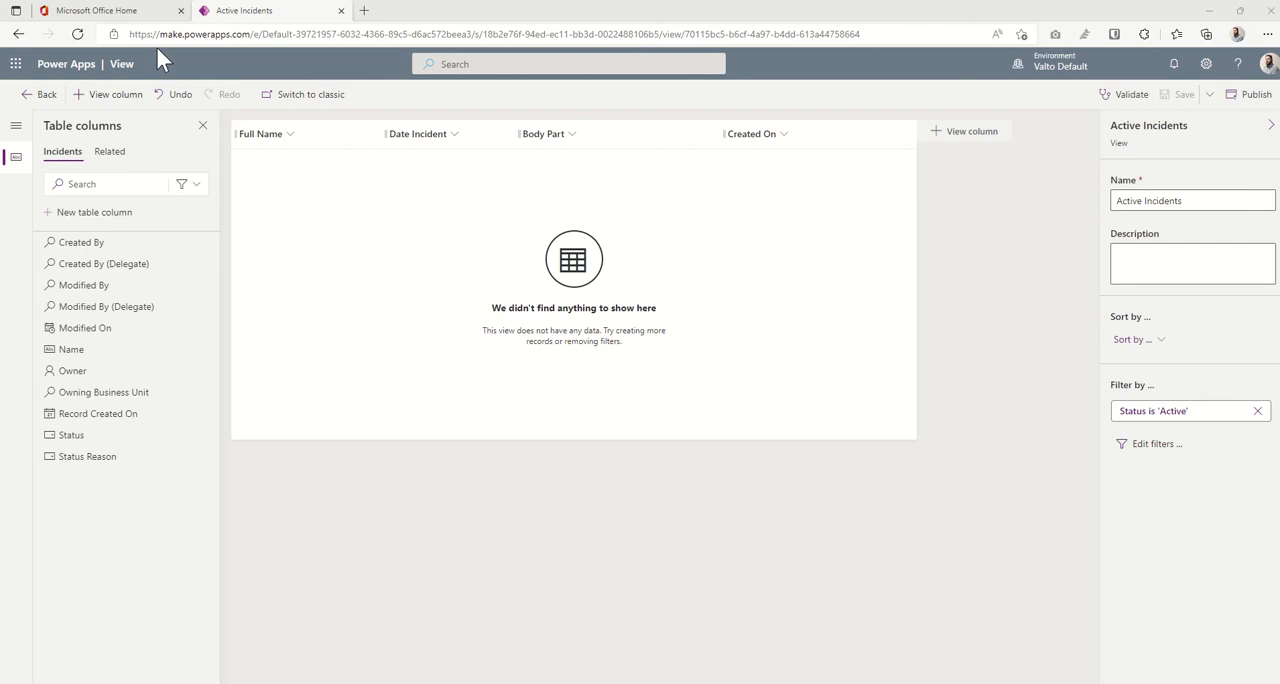
click(38, 95)
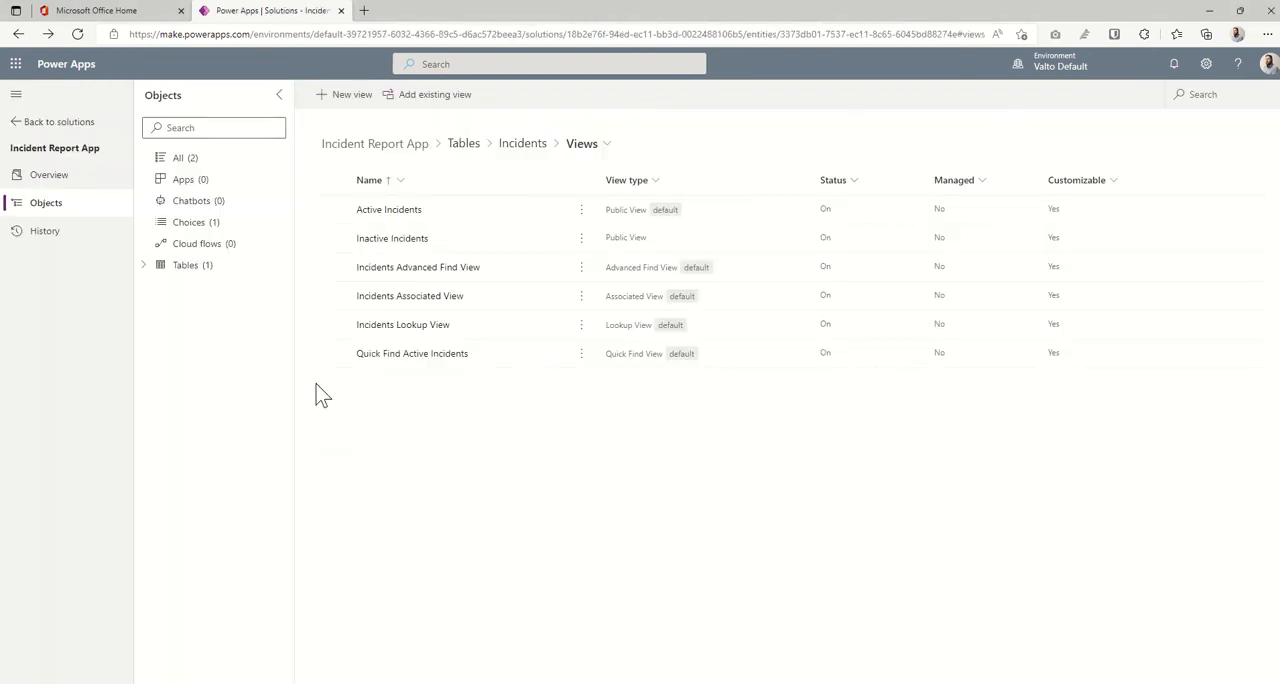
- Create a model-driven app named Incident App in the Incident Report App solution, leaving its description blank
click(143, 266)
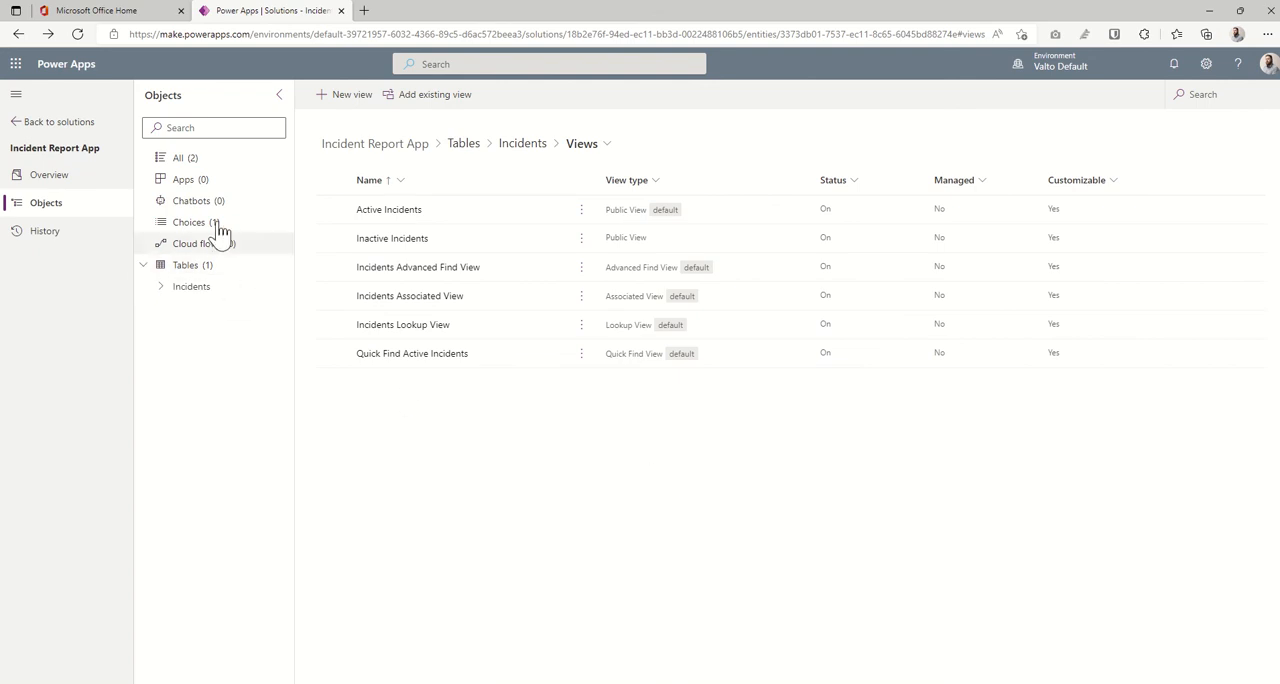
click(200, 184)
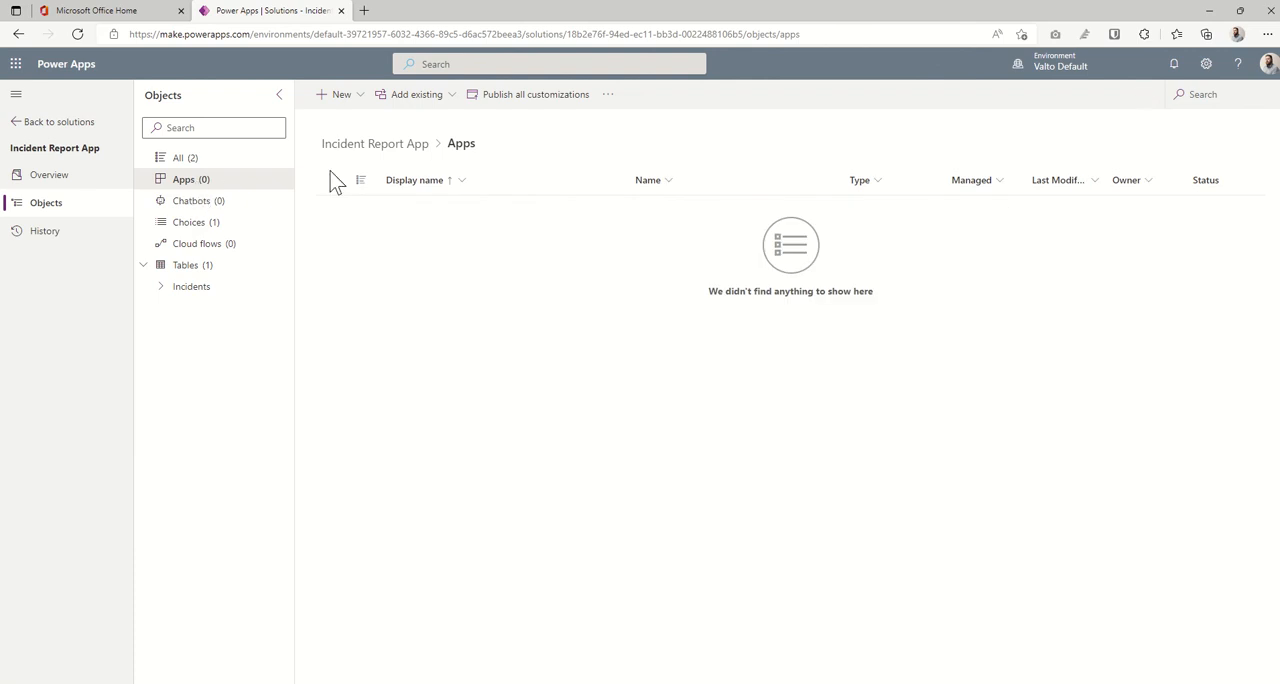
click(350, 100)
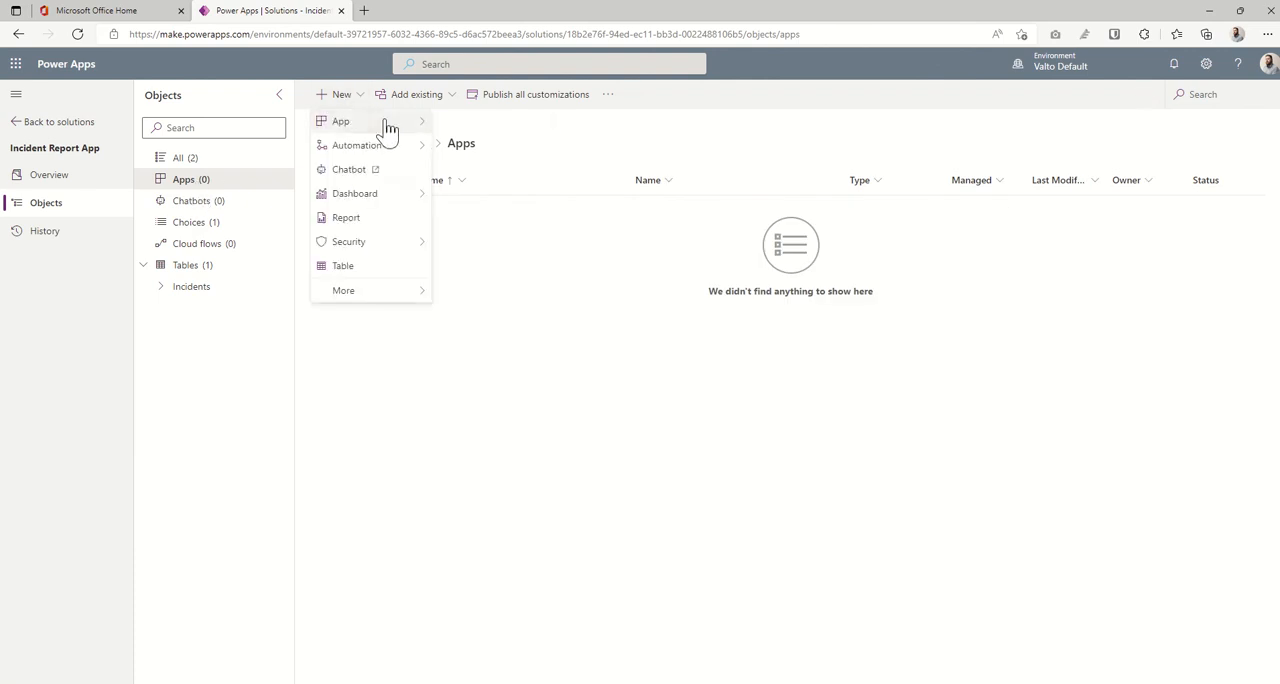
mouse_move(388, 124)
click(499, 150)
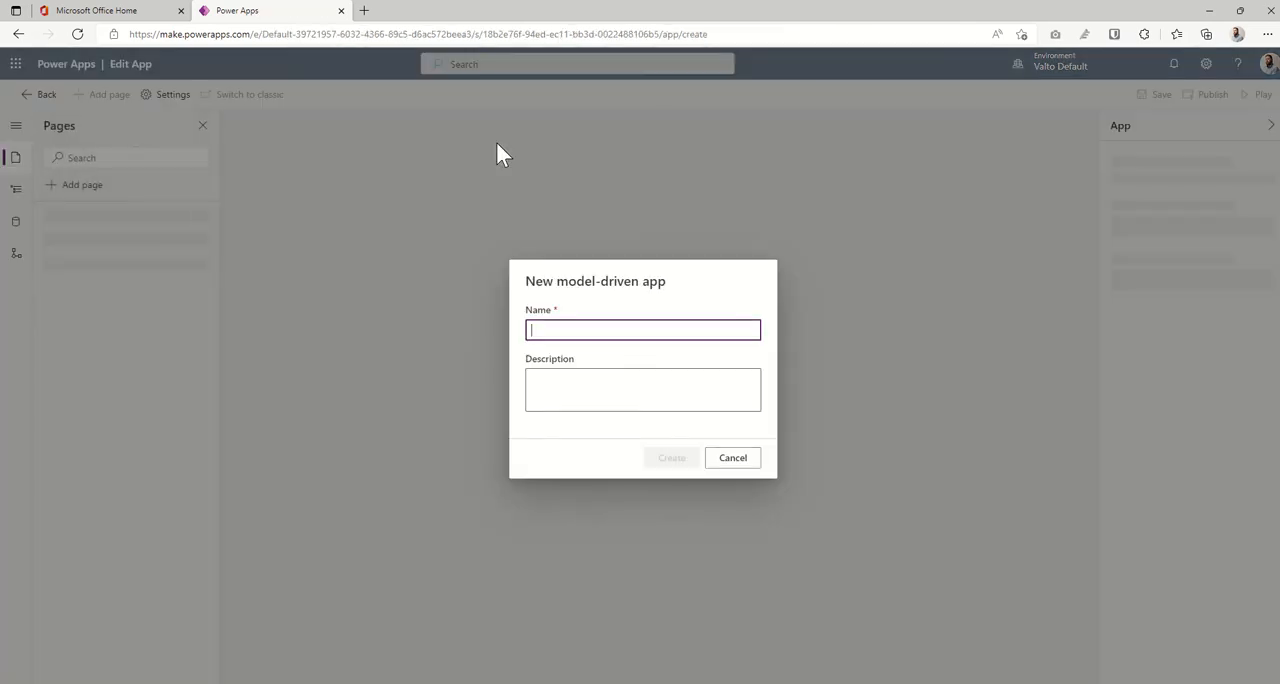
click(590, 330)
key(Tab)
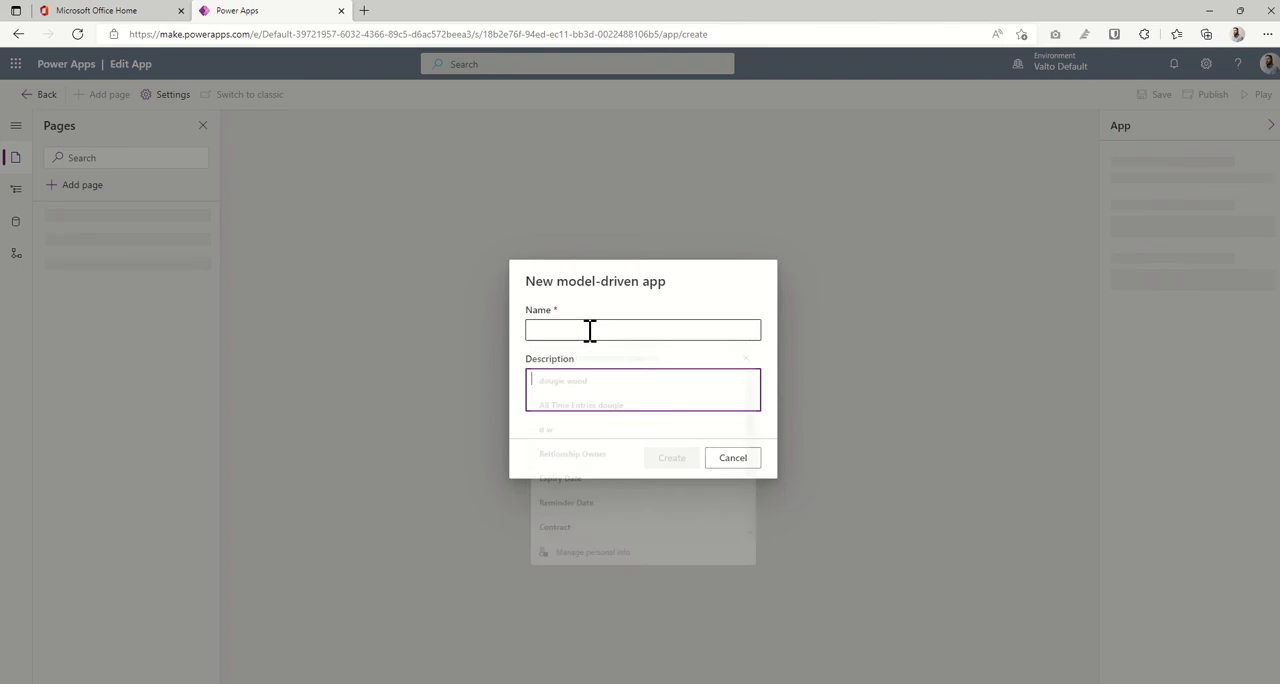
click(590, 330)
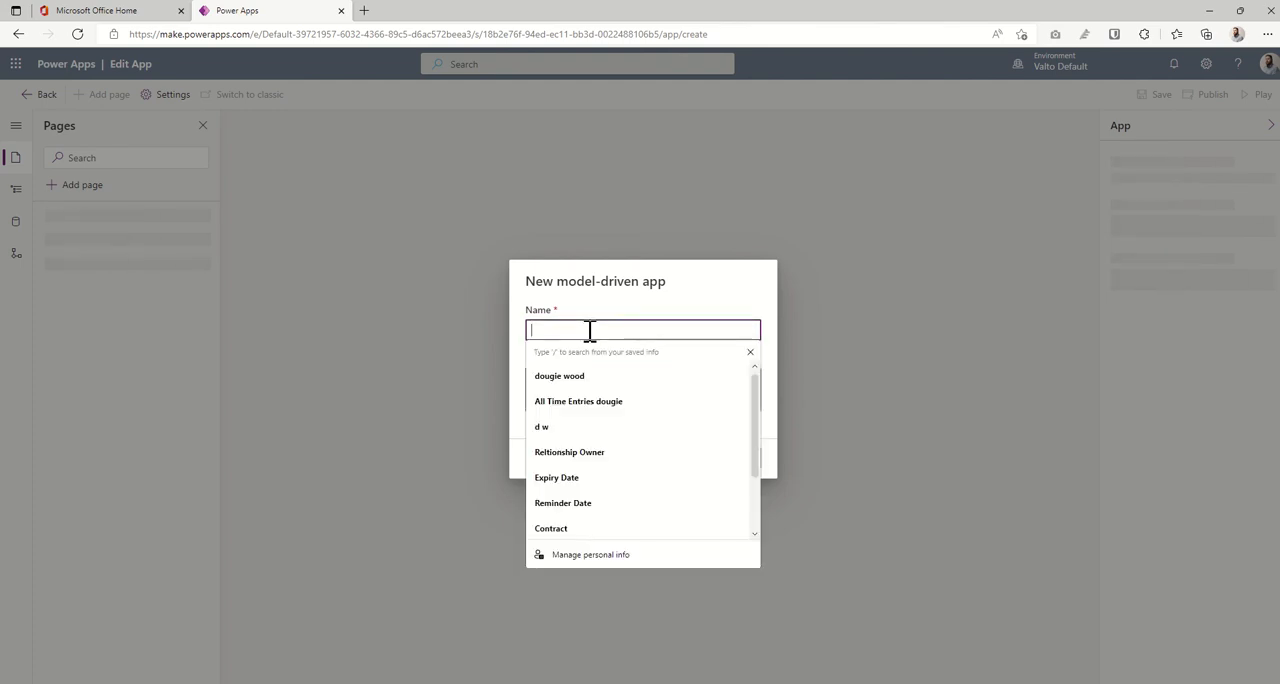
text(Incident App)
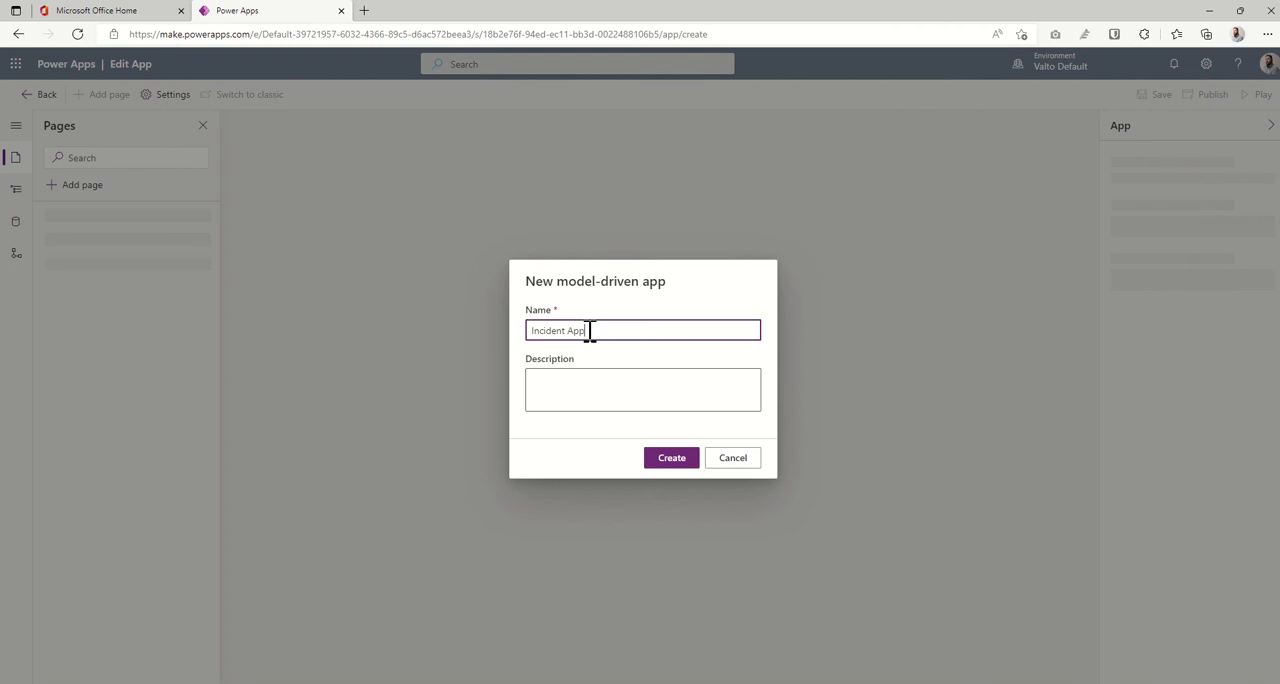
click(641, 388)
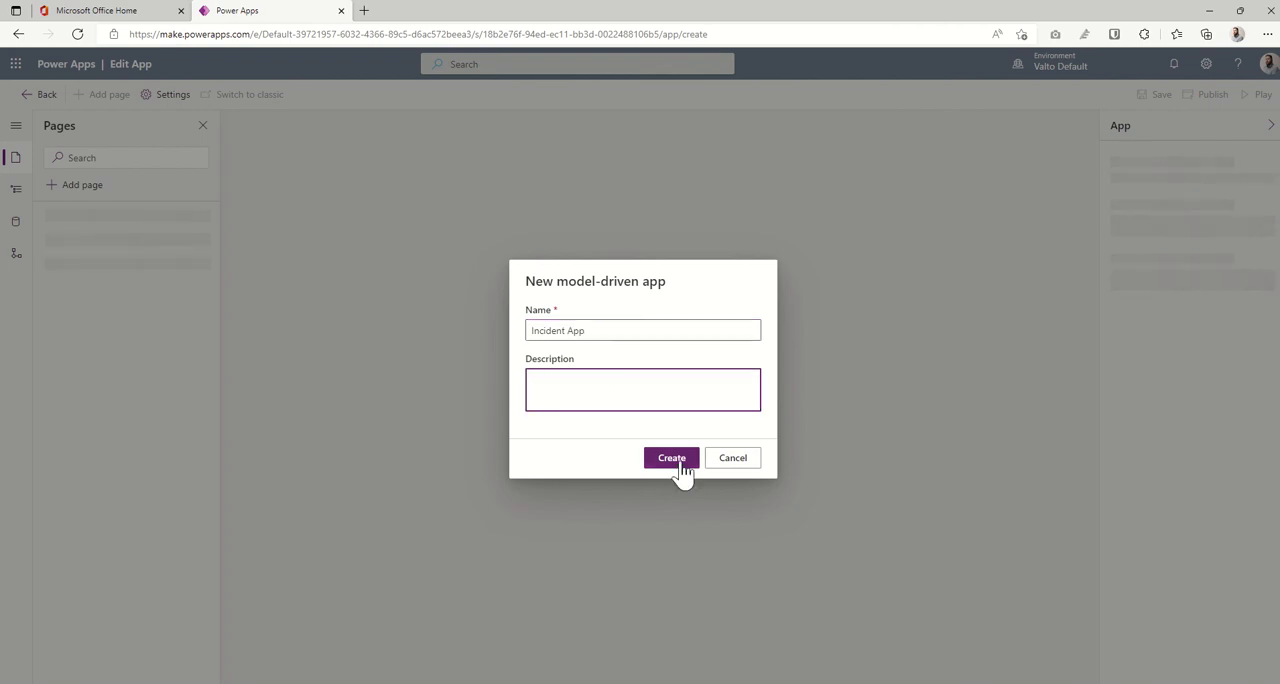
click(680, 466)
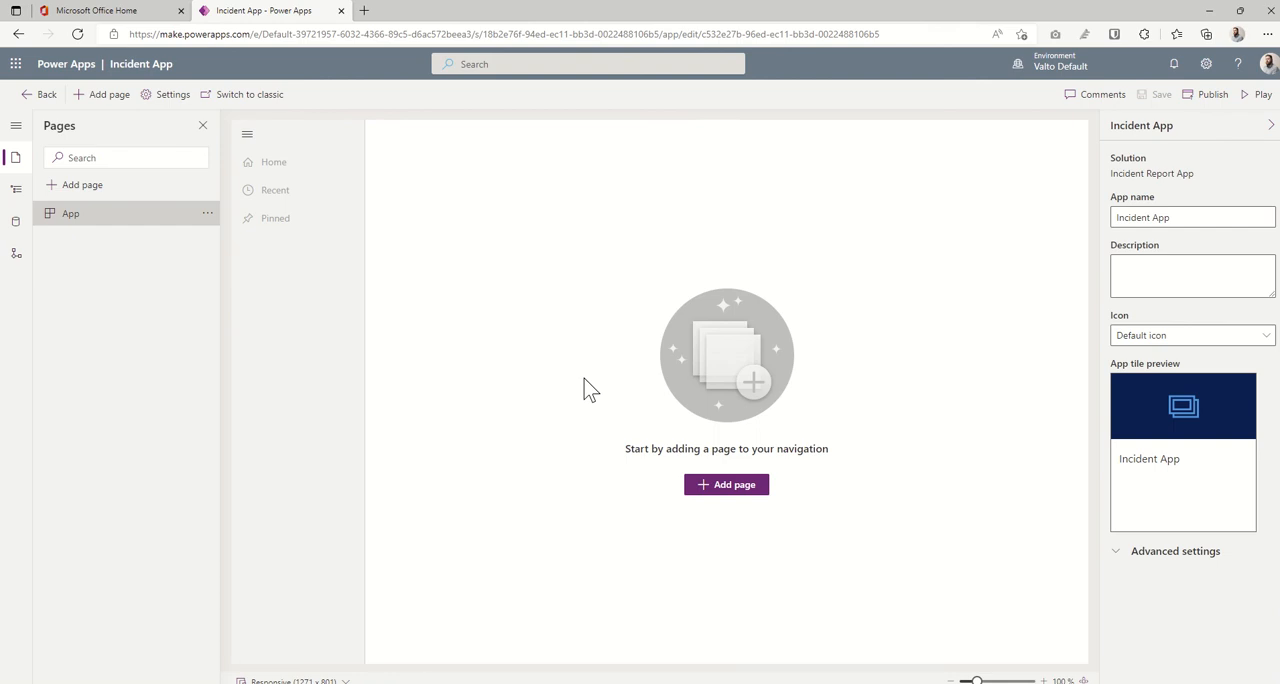
- Add a table-based view and form page for the Incidents table to the app, shown in navigation
click(748, 489)
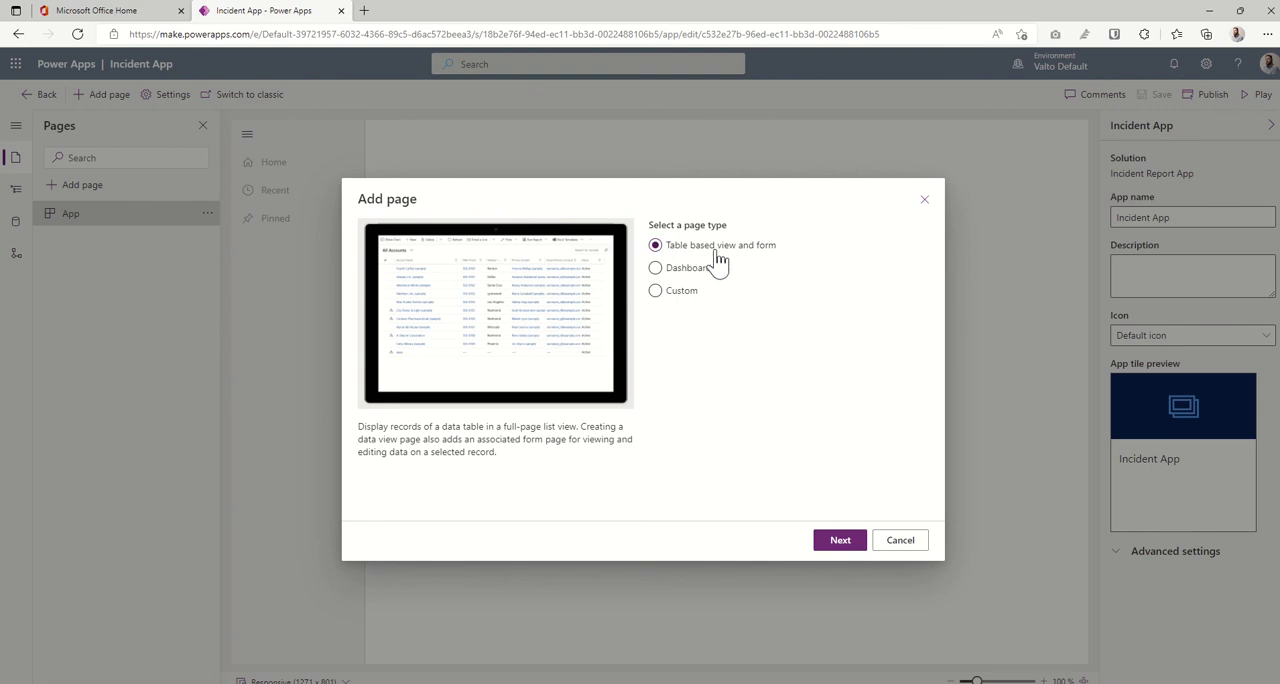
click(840, 544)
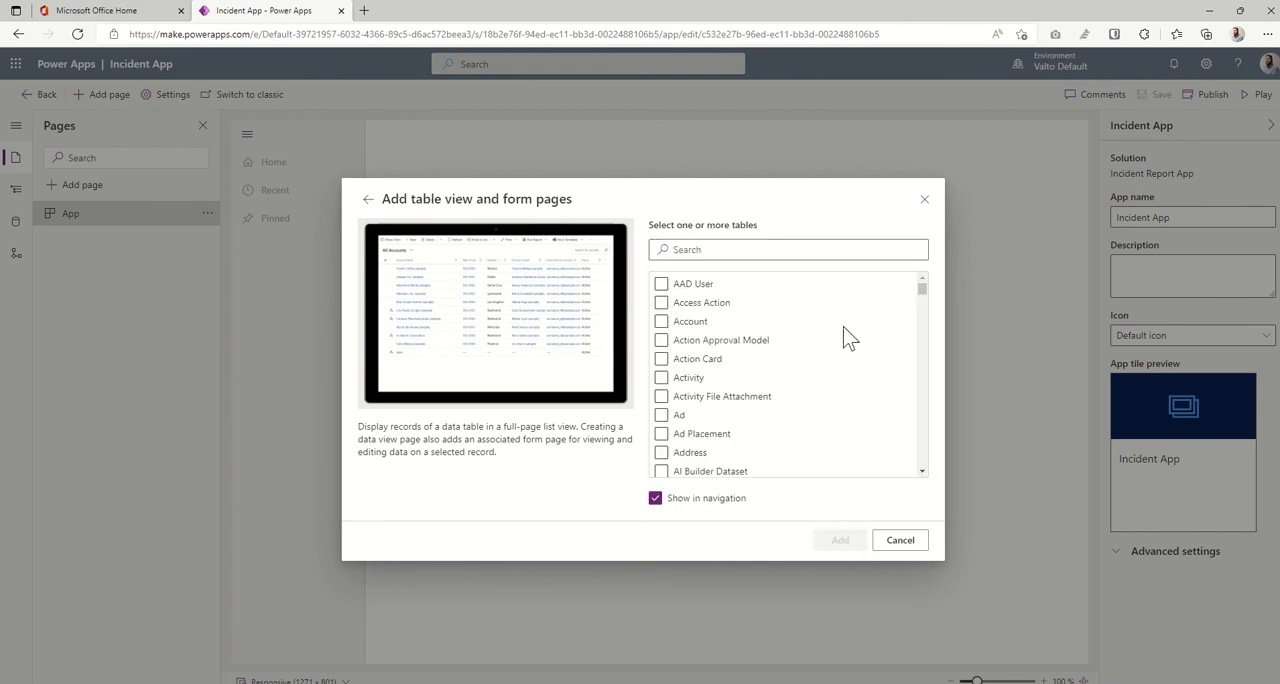
click(709, 250)
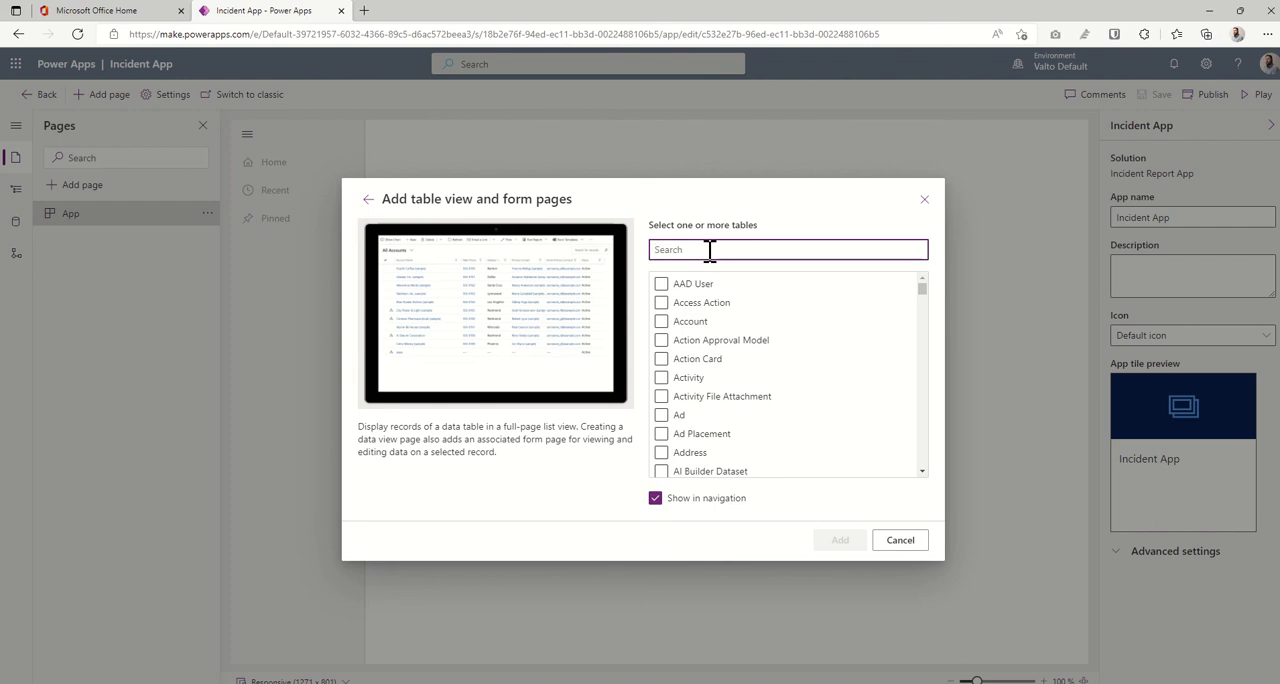
text(inc)
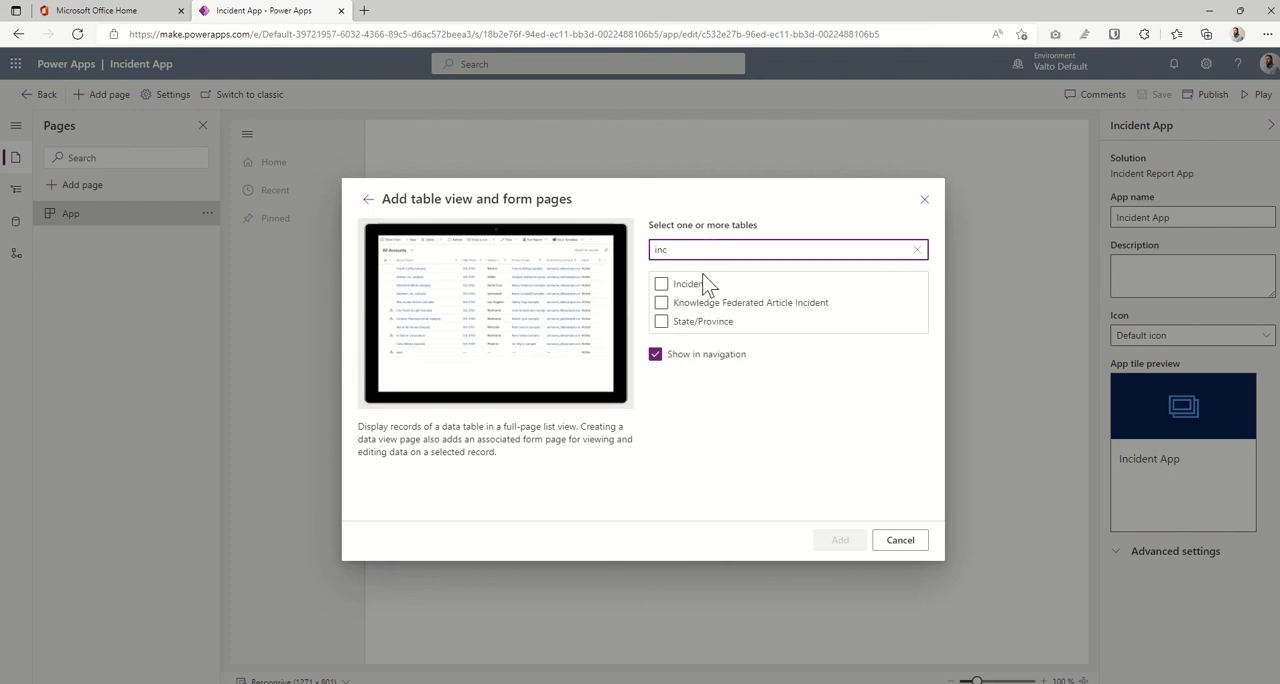
click(690, 284)
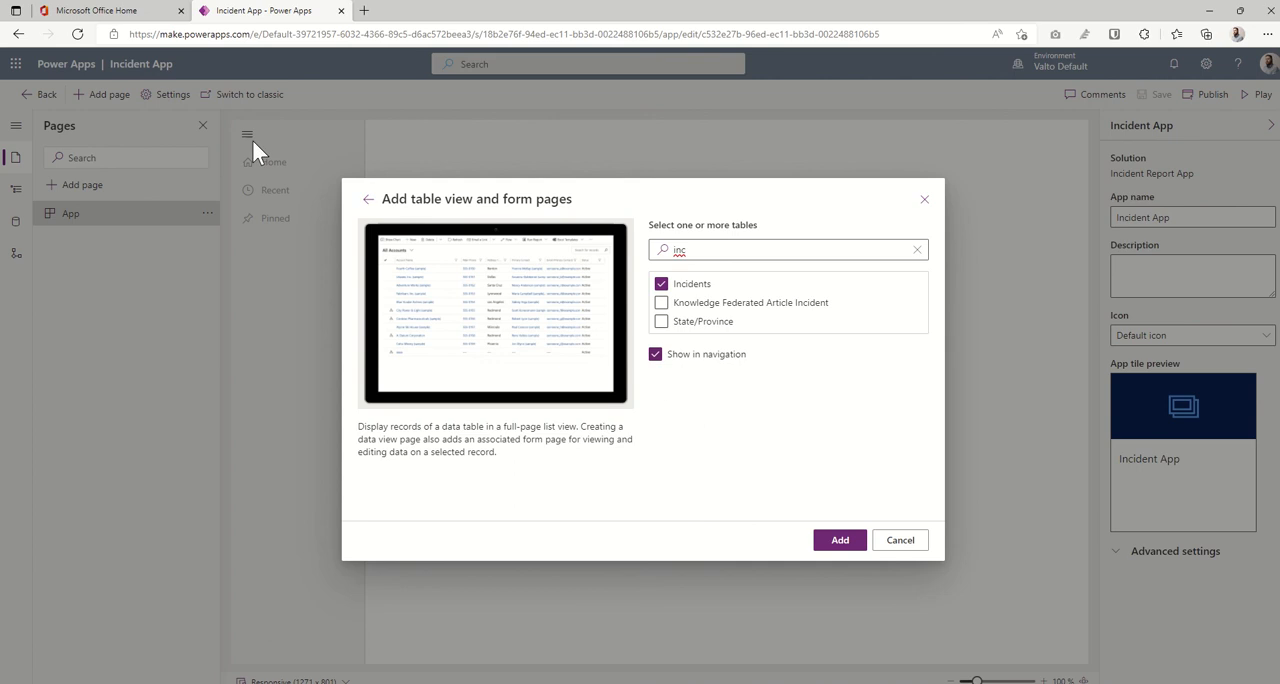
click(840, 541)
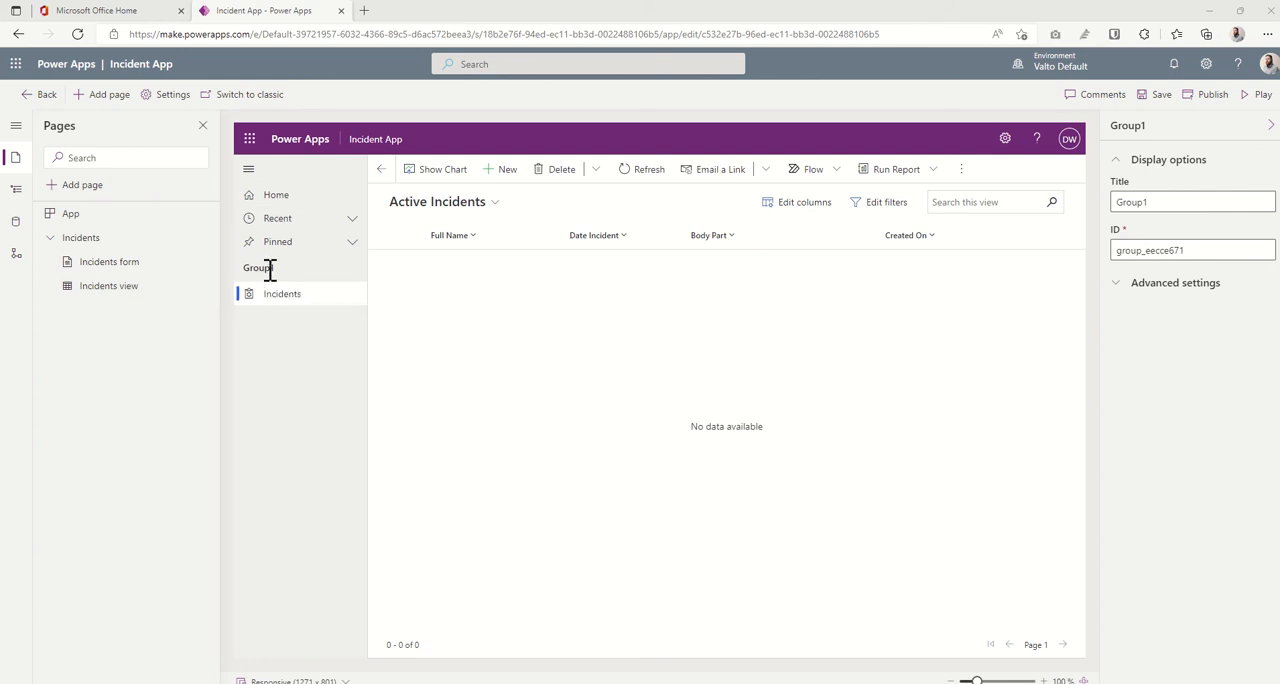
- Rename the app's navigation group that holds the Incidents page as Navigation
click(16, 193)
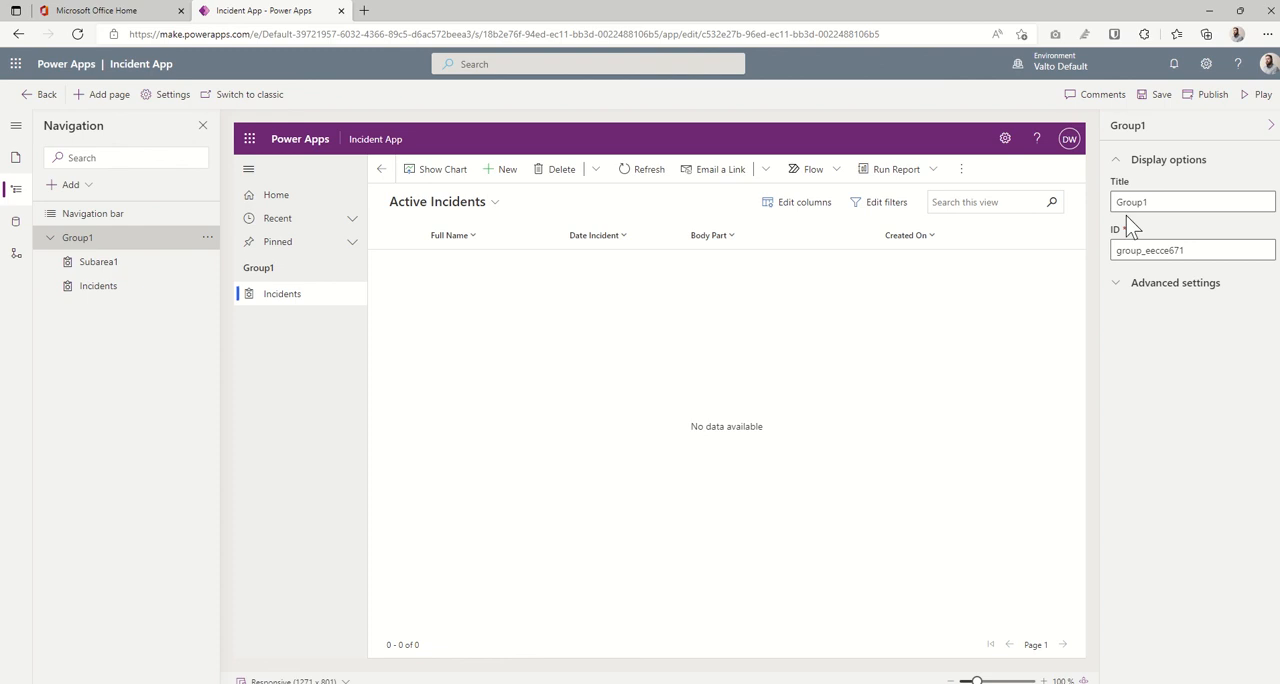
double_click(1158, 199)
text(Navigation)
click(1152, 337)
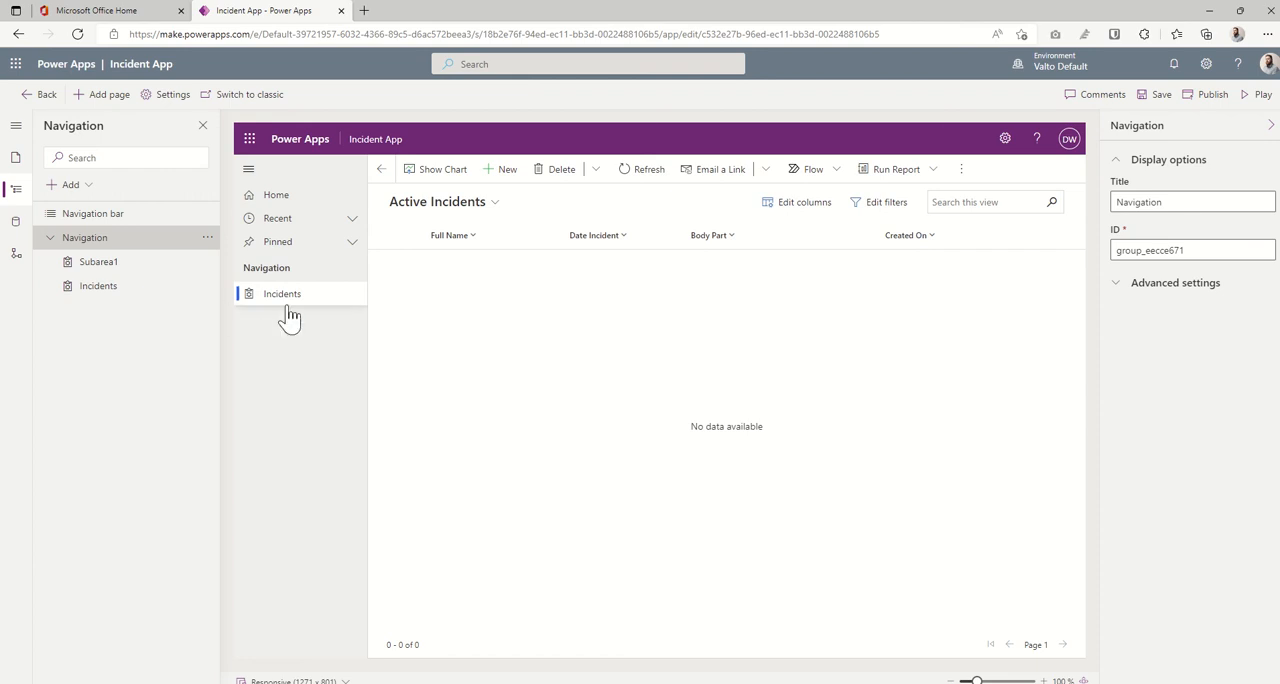
- Save and publish the Incident App, and run it in its own browser tab
click(1162, 94)
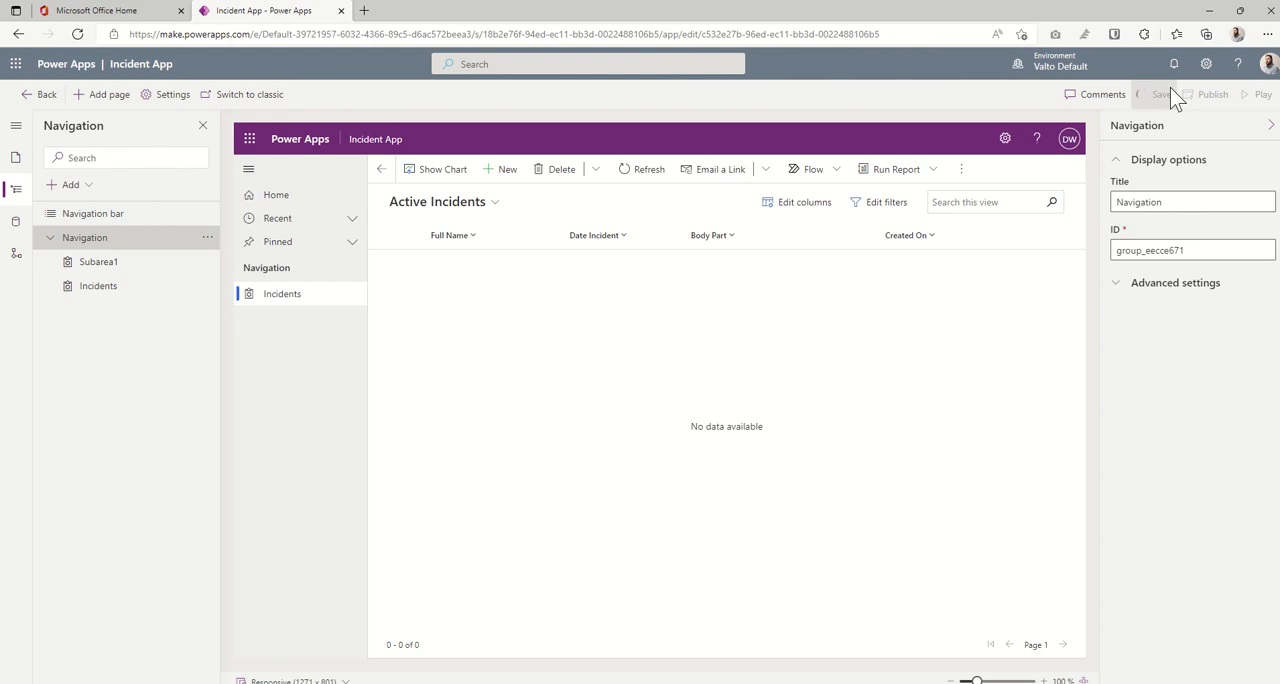
click(1205, 98)
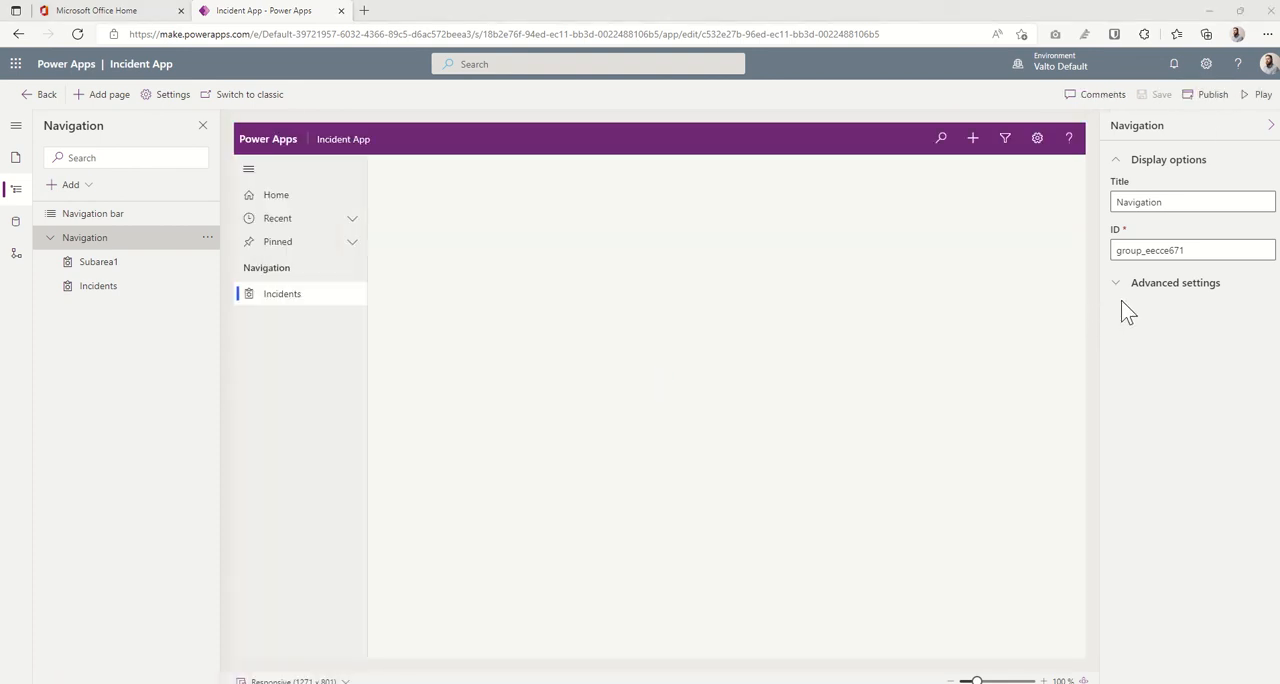
click(1262, 94)
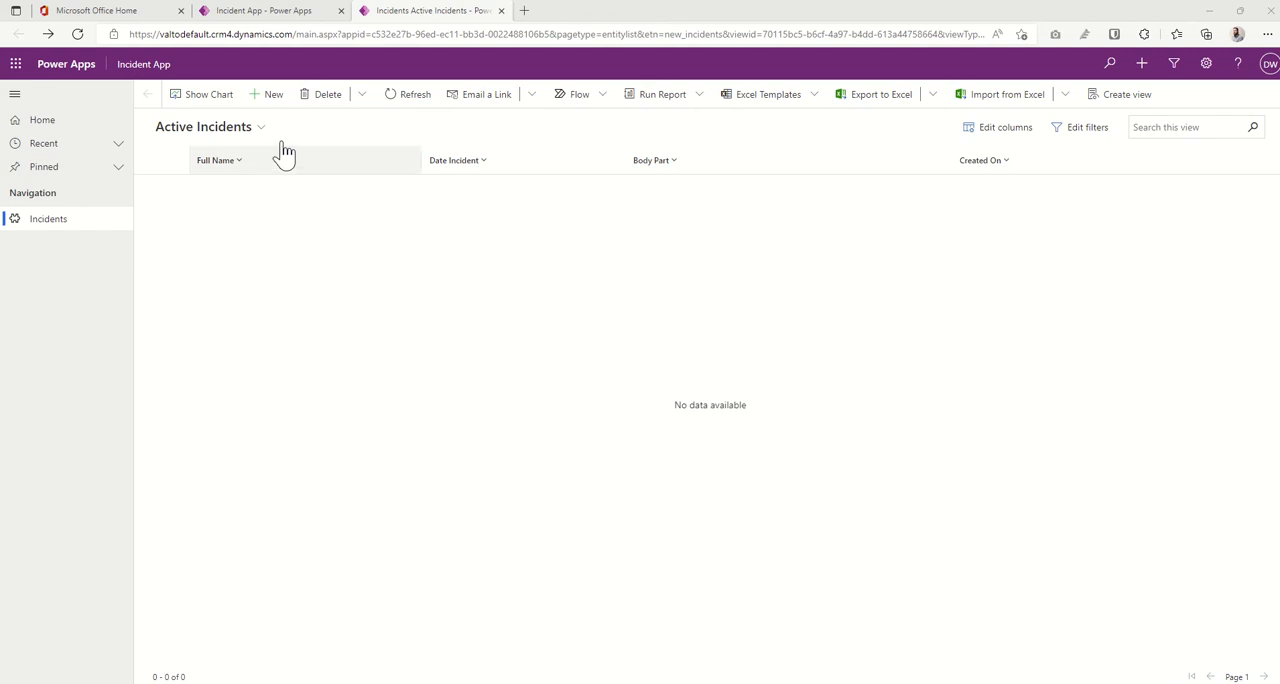
- Return to the solution's objects from the app designer and open the Incidents table's Main form for editing
click(282, 11)
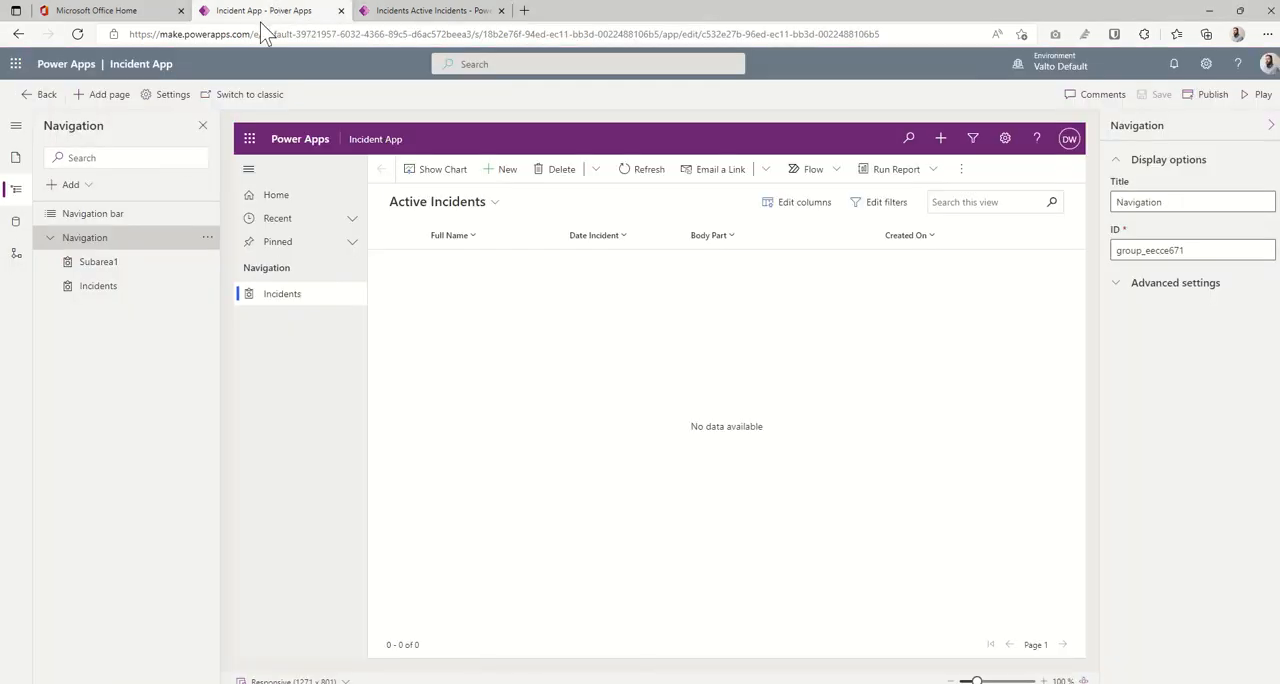
click(47, 95)
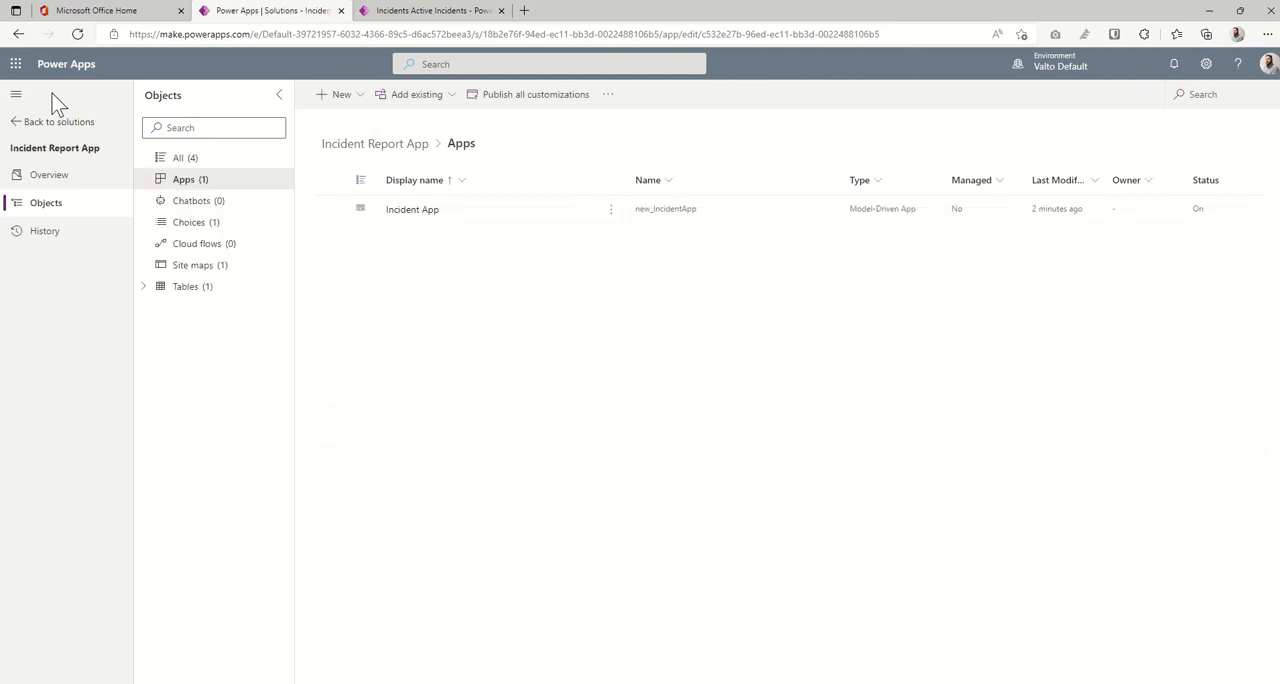
click(147, 289)
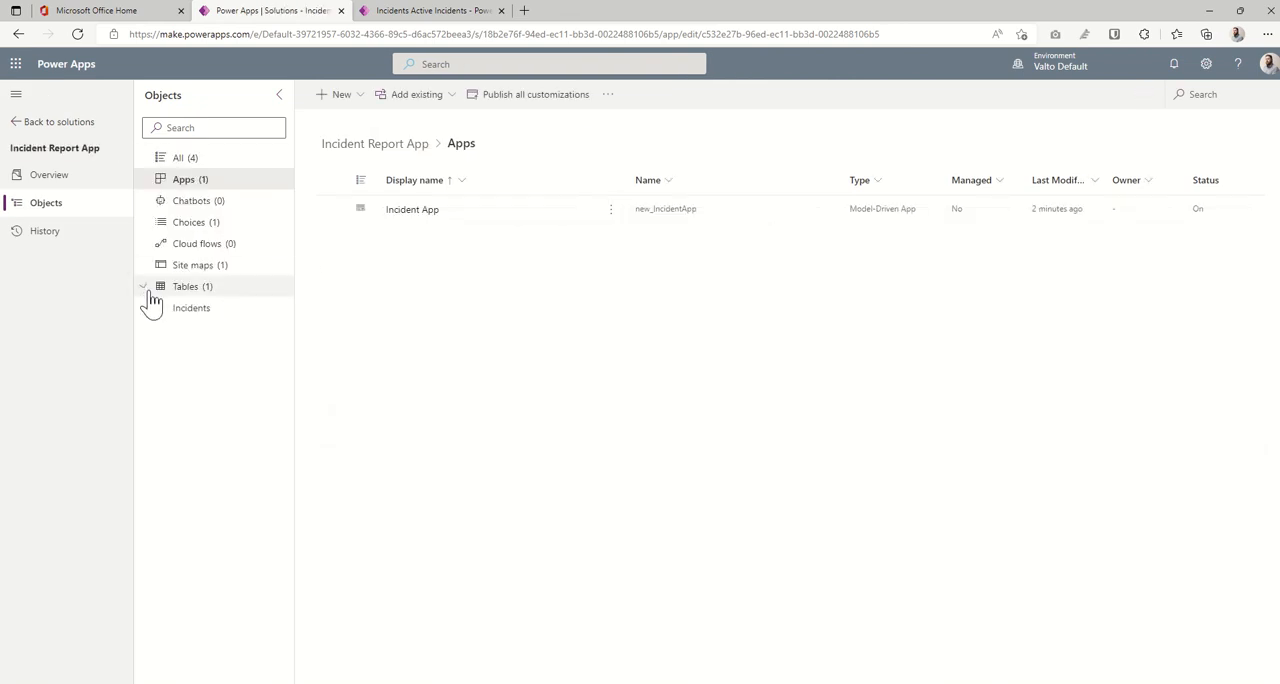
click(158, 308)
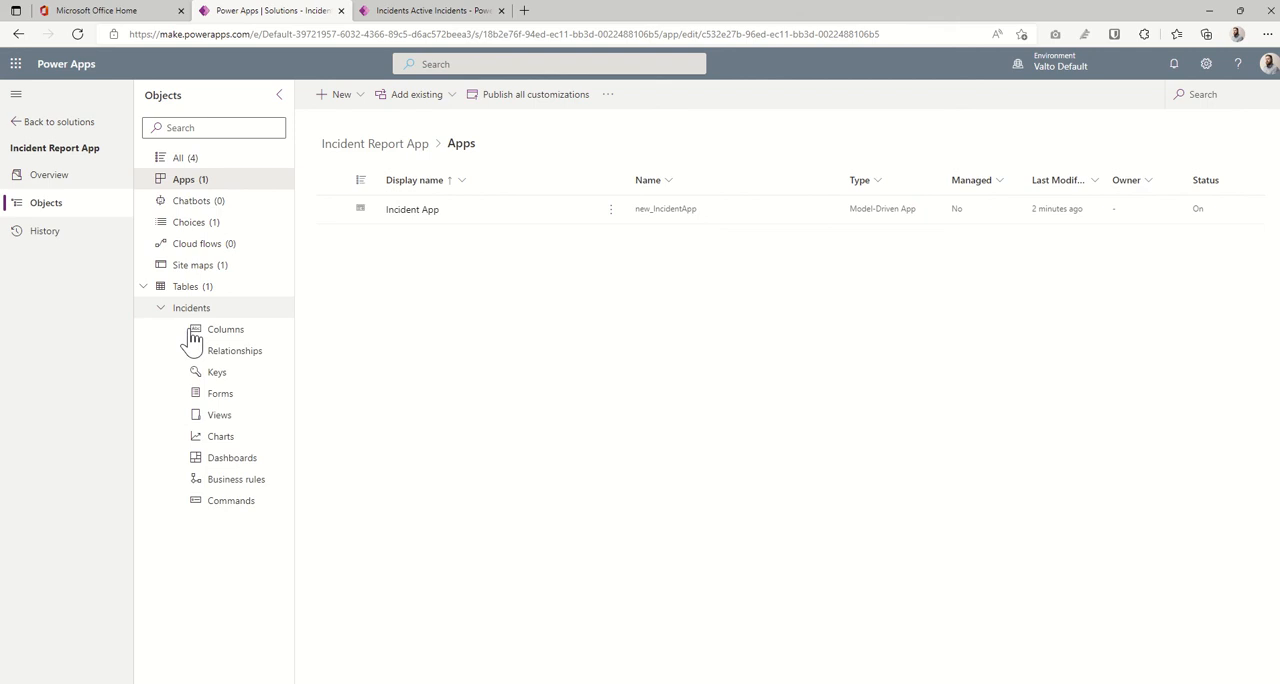
click(244, 400)
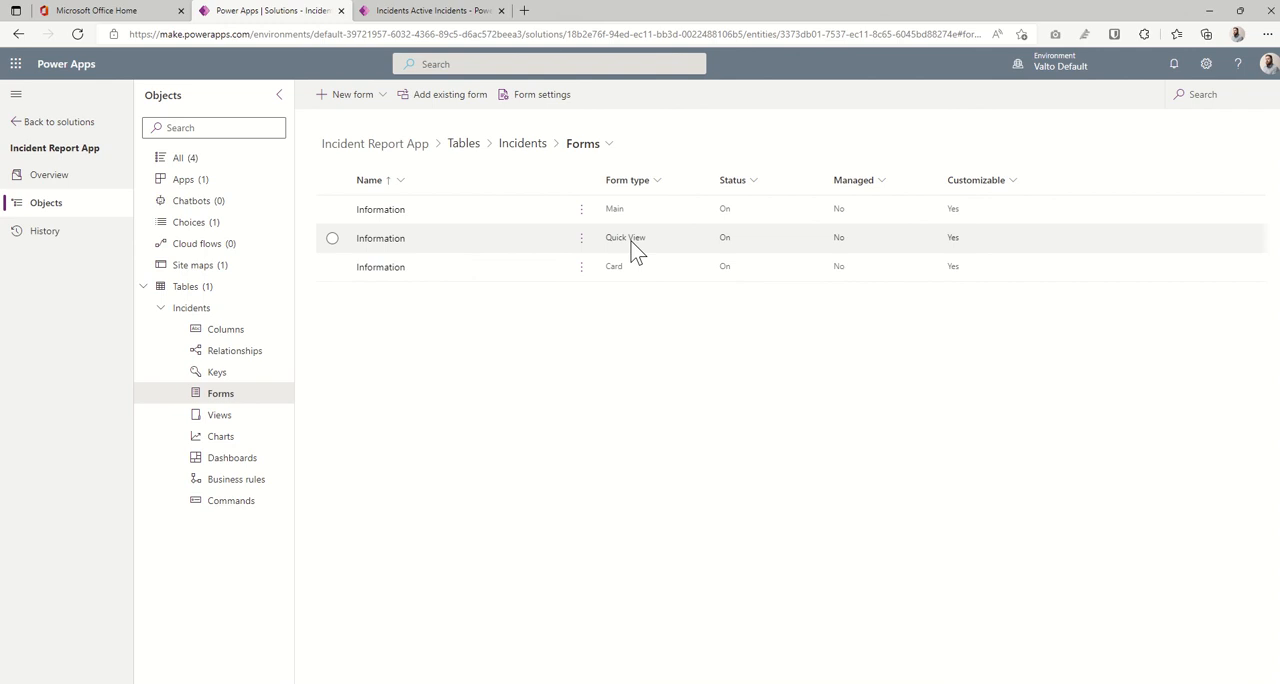
click(398, 214)
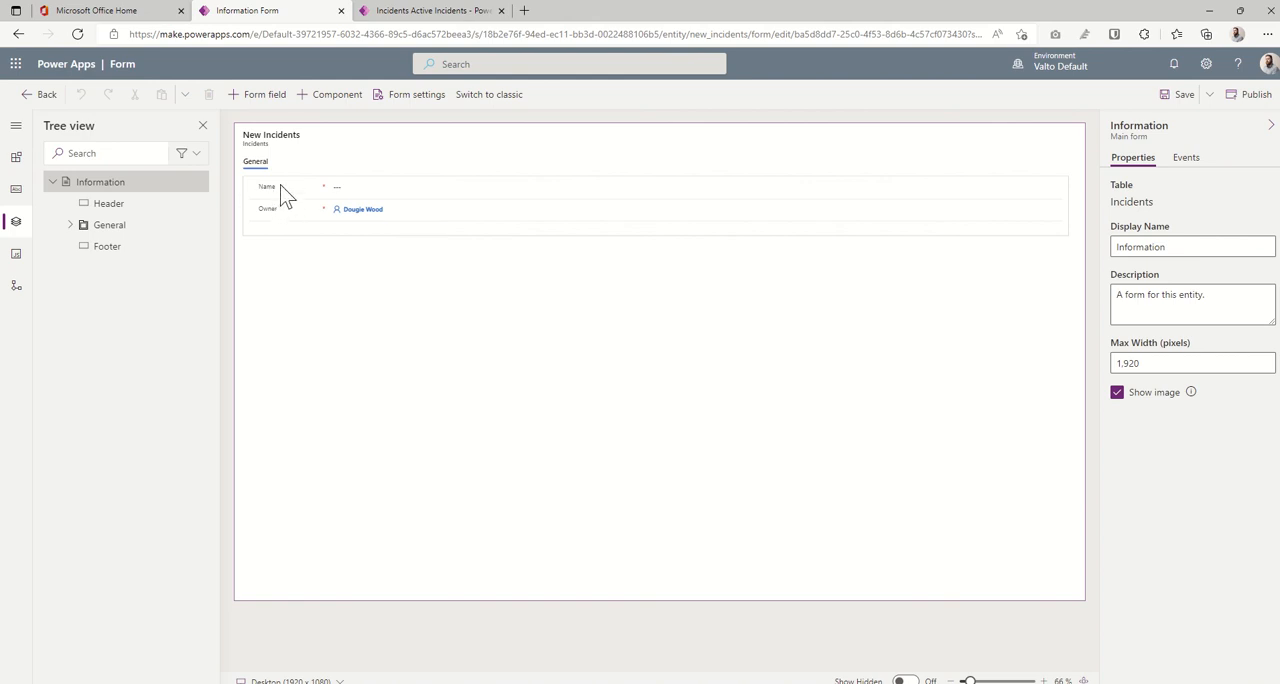
- Add the Full Name, Date Incident and Body Part columns as fields on the Incidents main form, below Owner
click(16, 189)
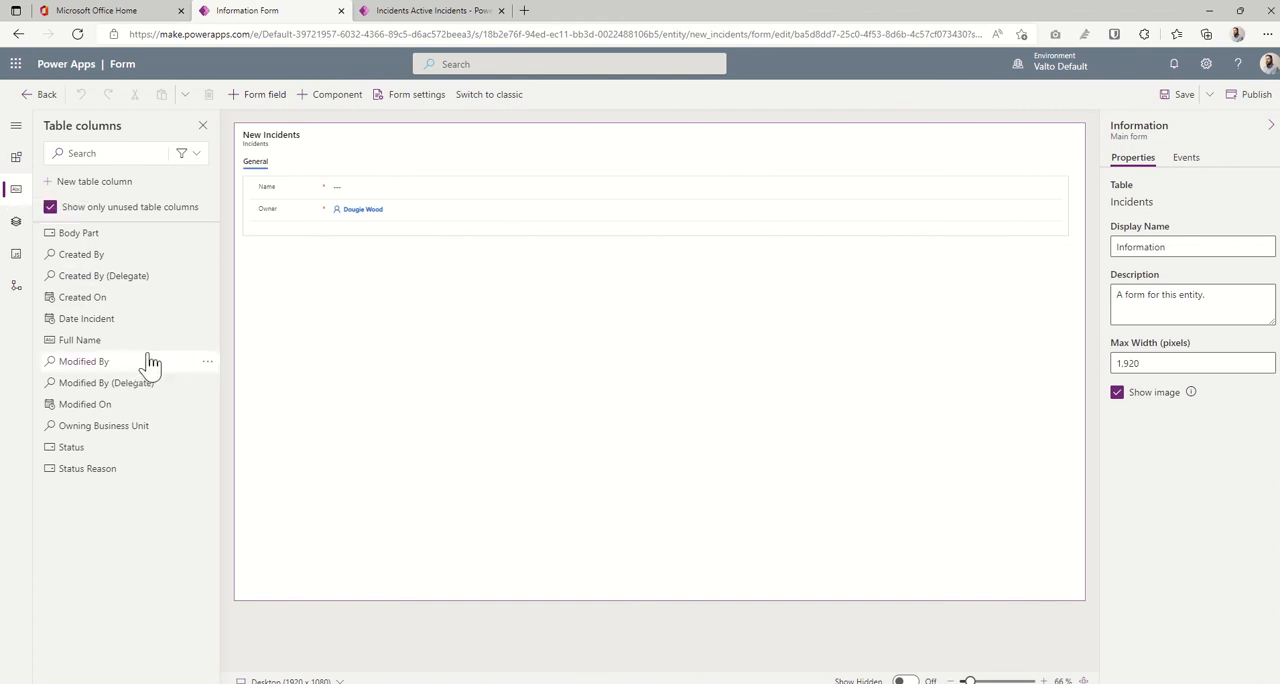
mouse_move(90, 350)
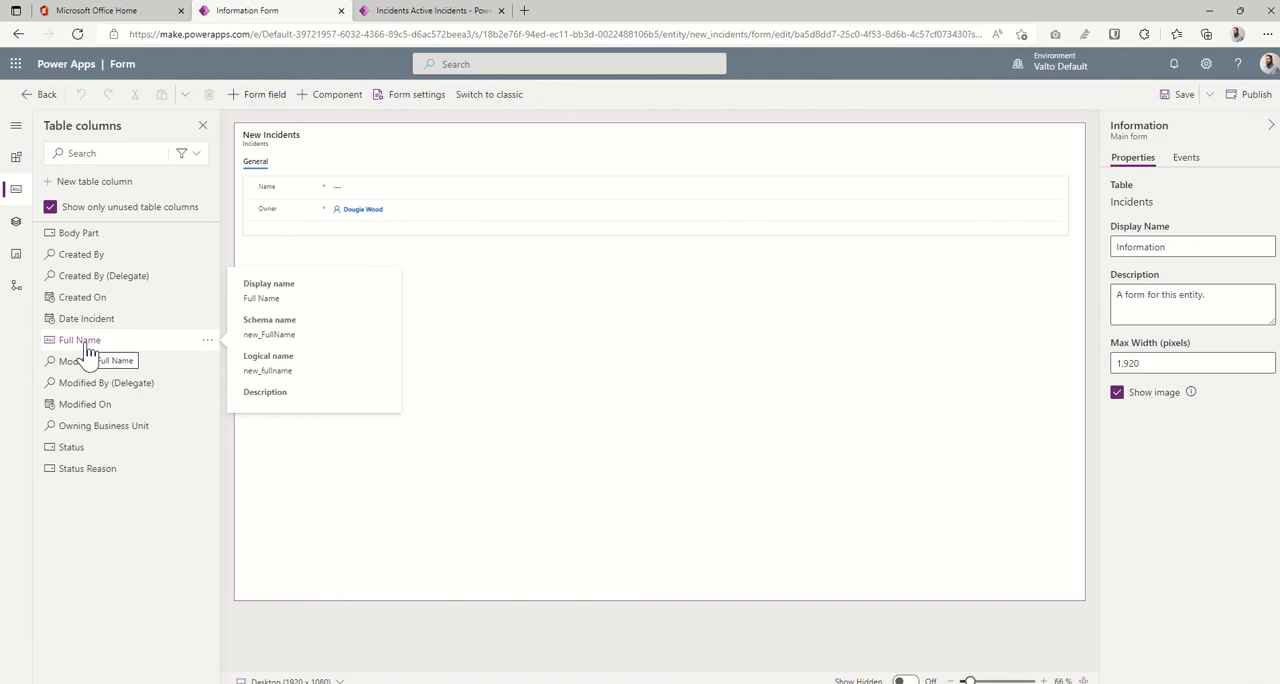
click(90, 350)
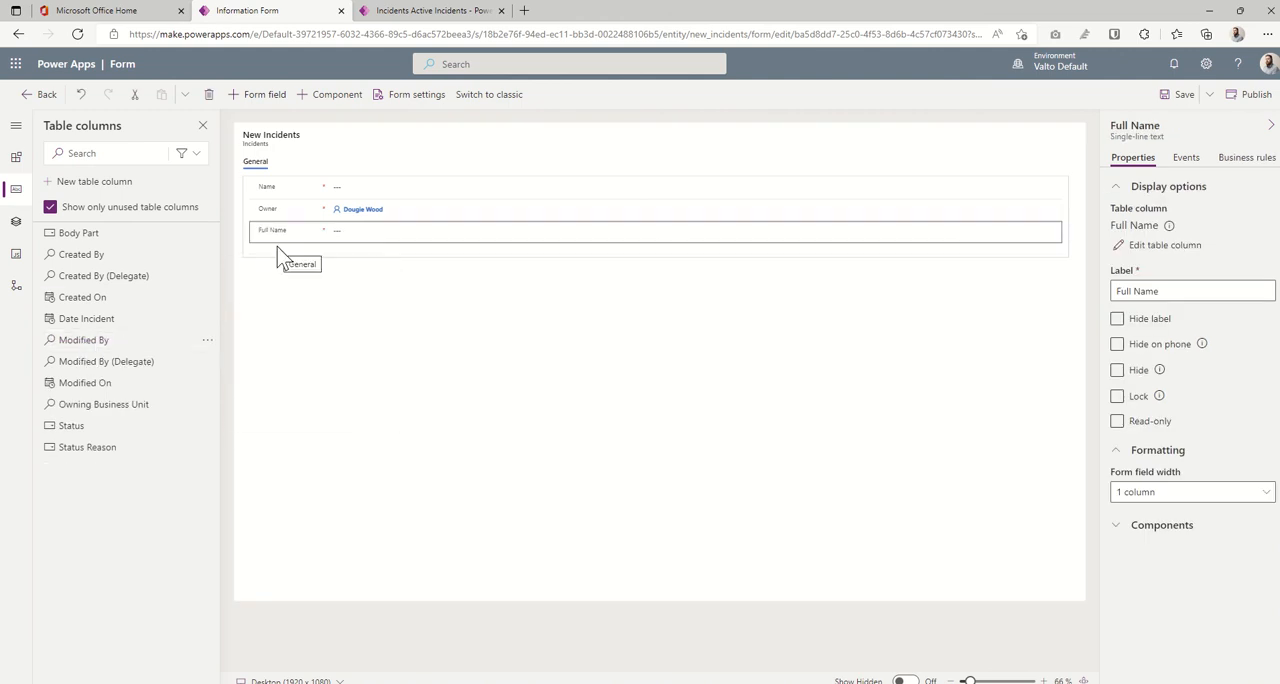
click(105, 321)
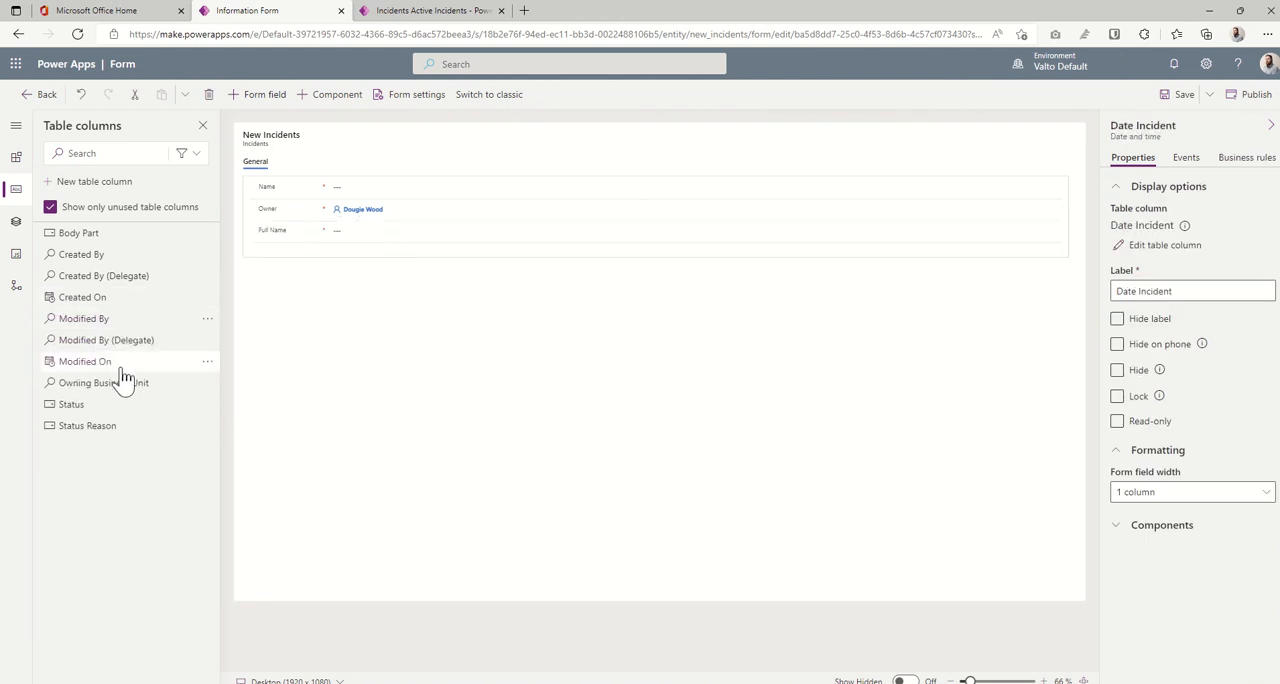
mouse_move(103, 430)
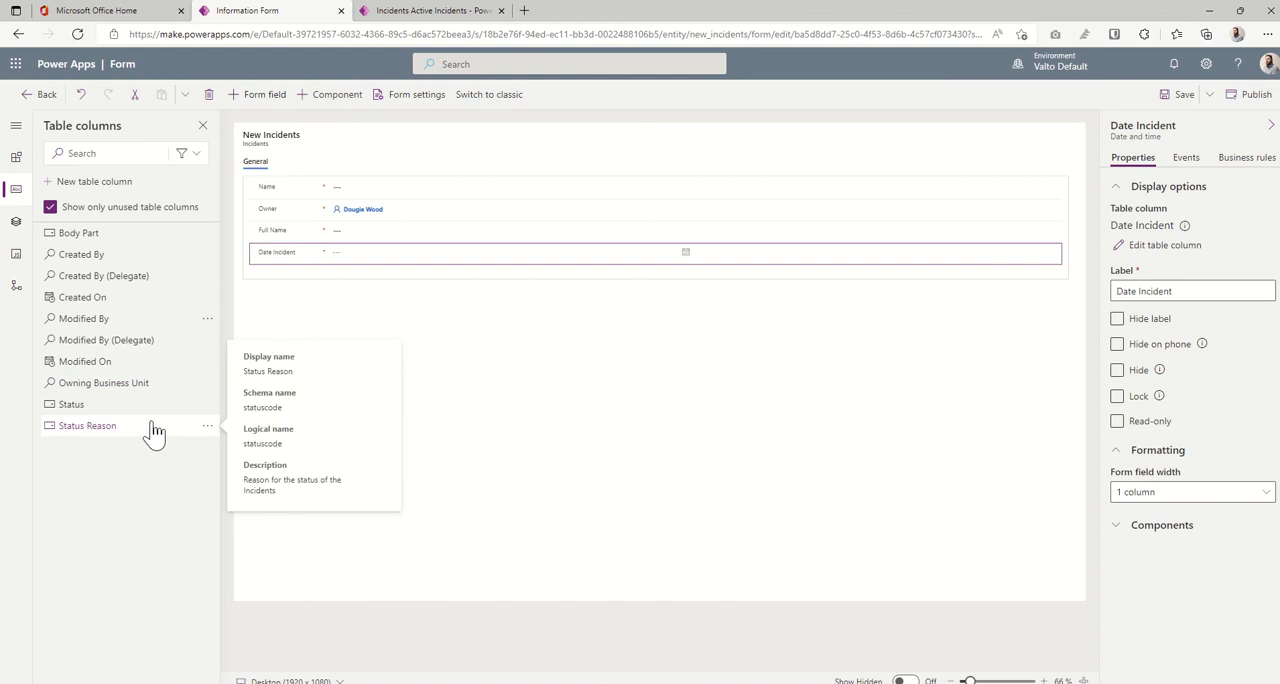
click(92, 234)
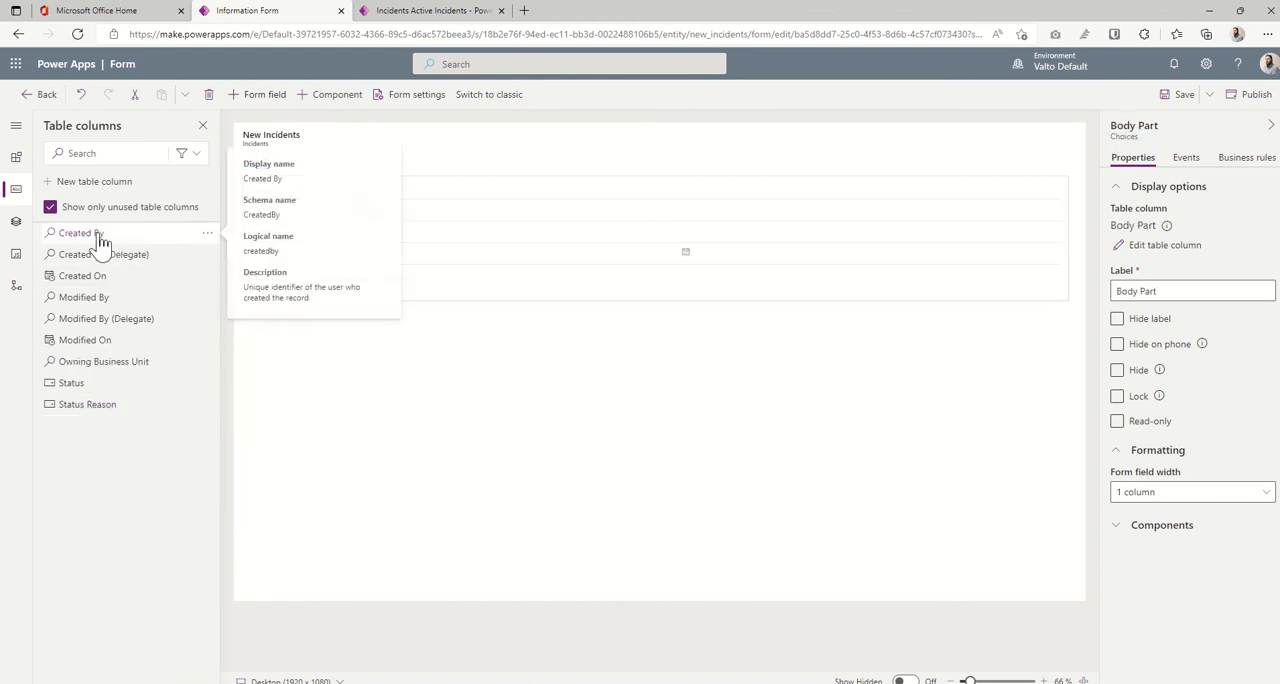
- Set the layout of the form's General tab to 3 columns
click(560, 400)
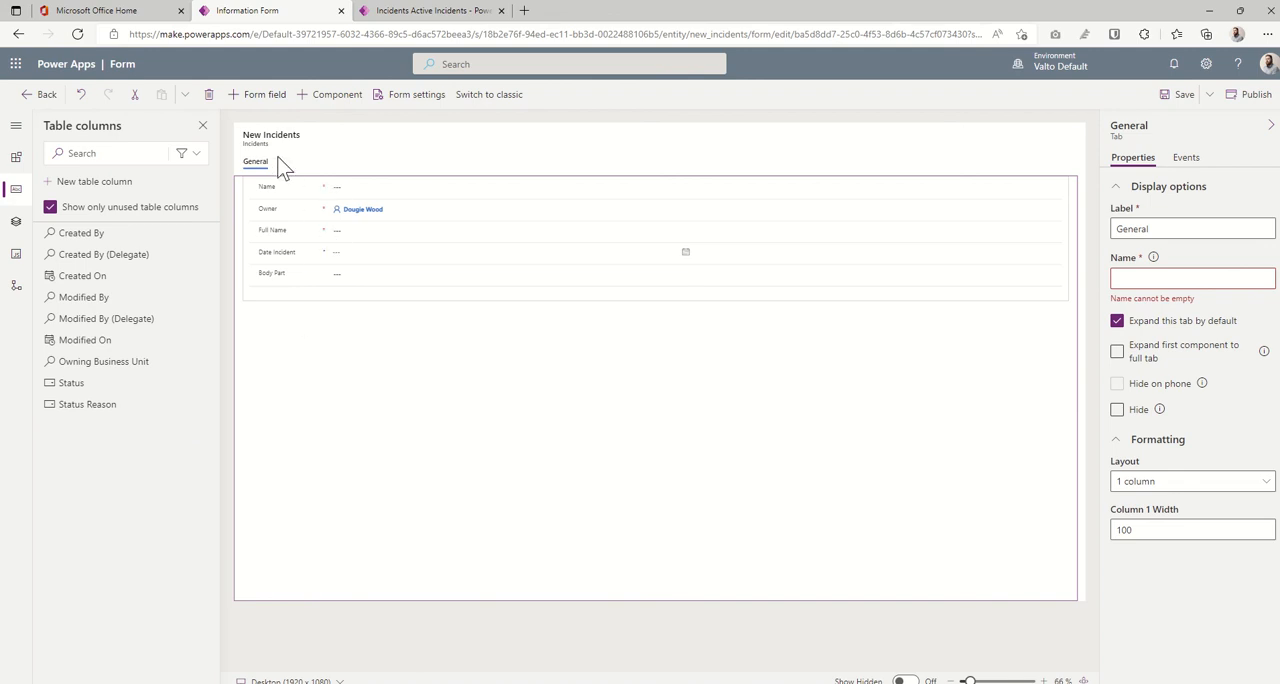
click(1138, 484)
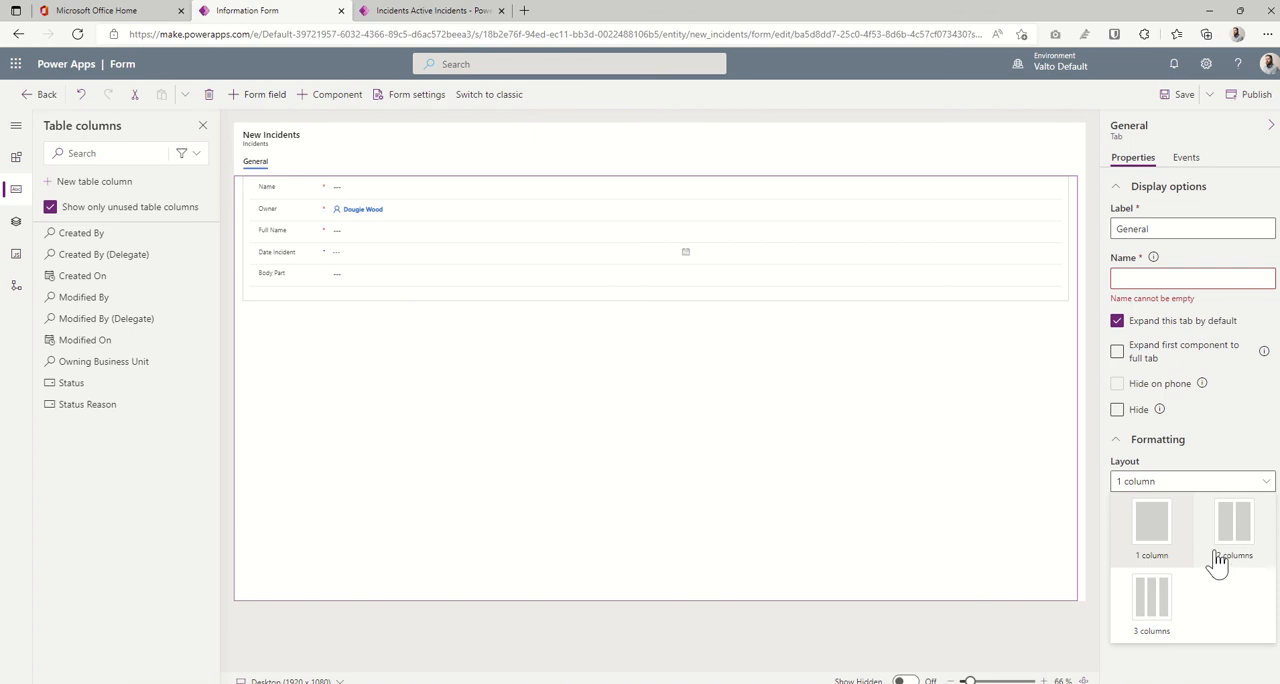
click(1160, 628)
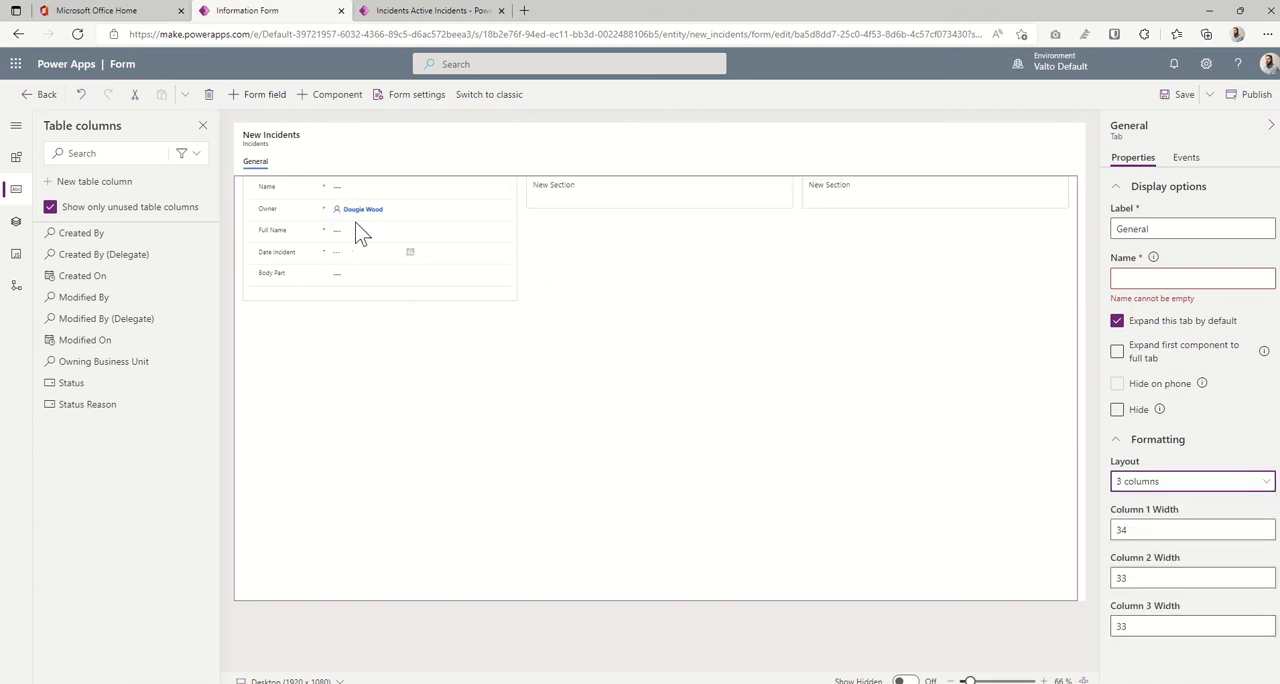
- Move the Date Incident field into the form's second section and the Body Part field into the third section
drag(340, 254, 575, 199)
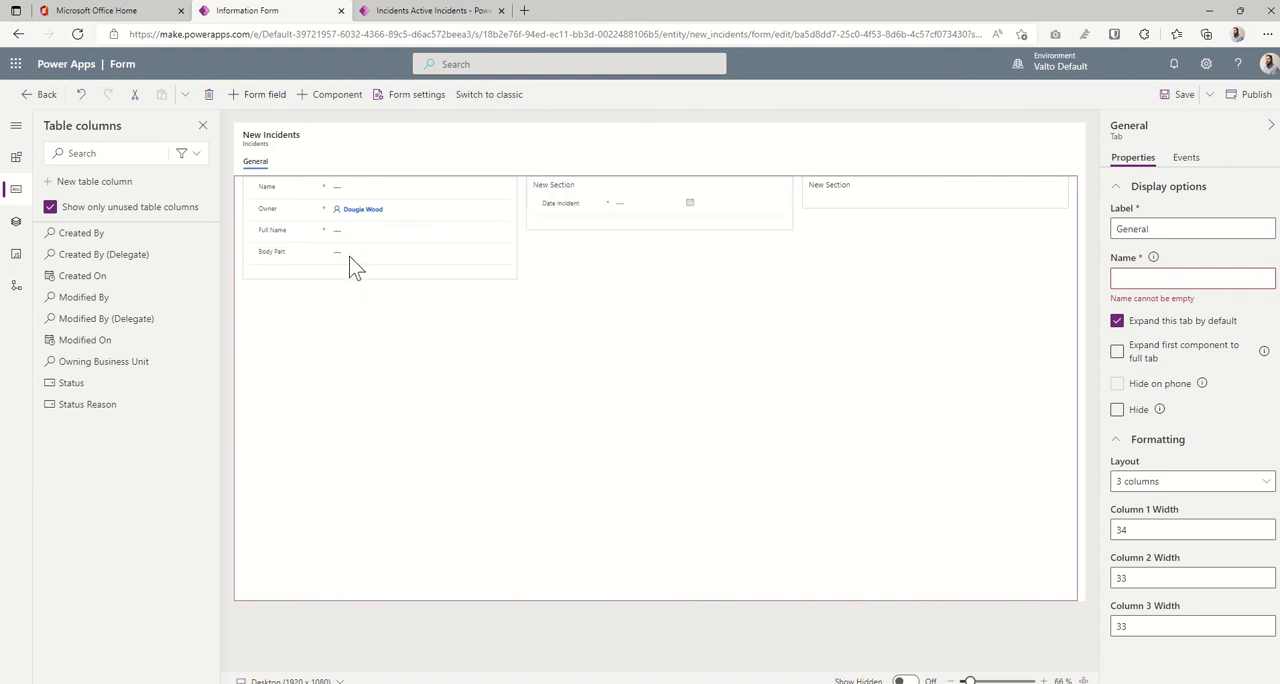
drag(352, 266, 865, 200)
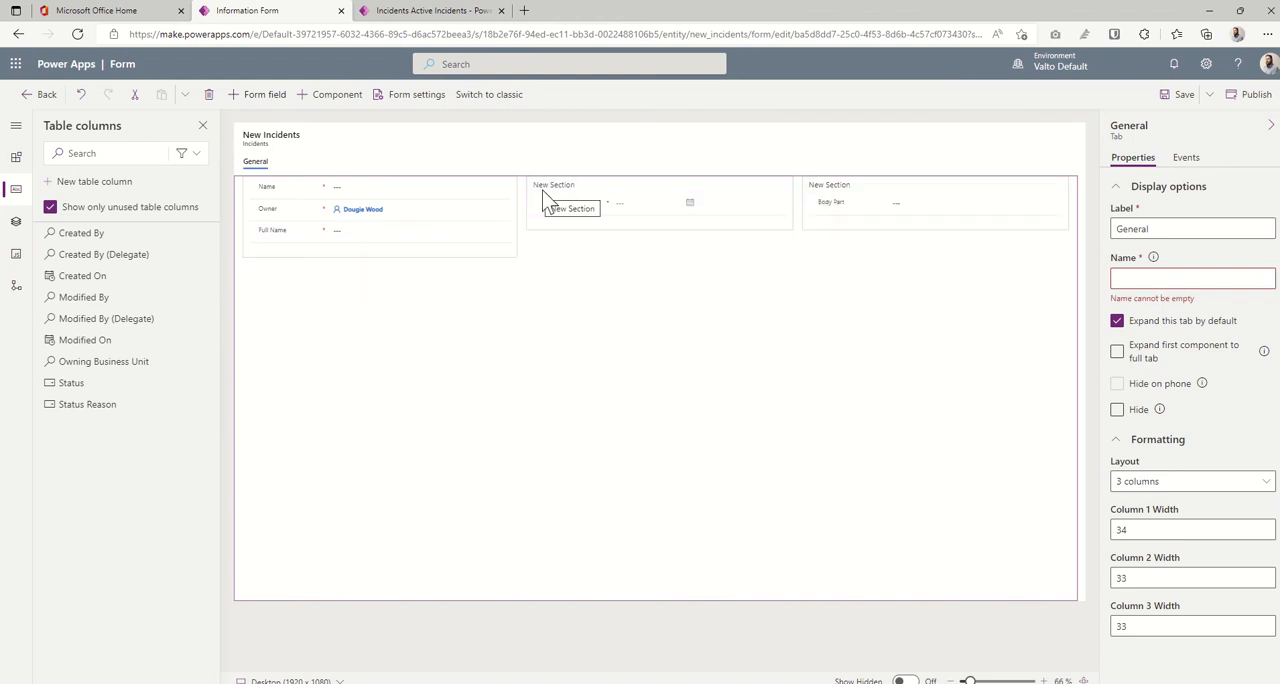
- Label the section containing Date Incident "Key Details"
click(563, 190)
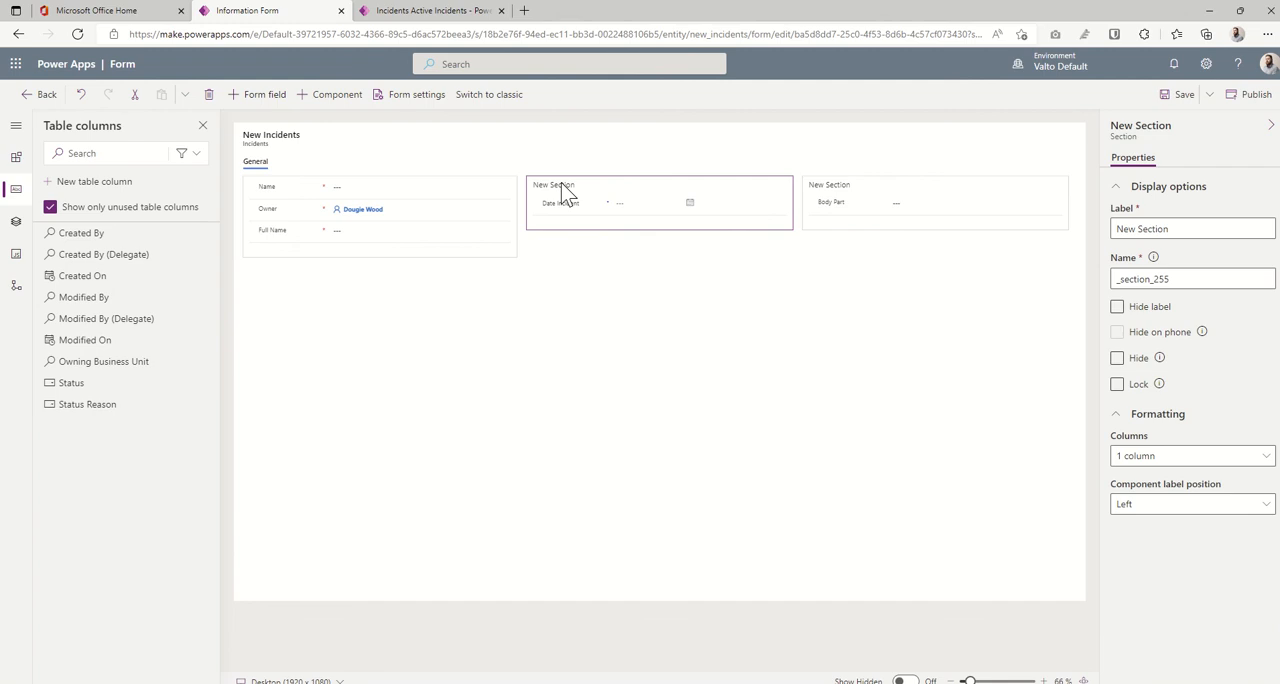
triple_click(1136, 228)
text(D)
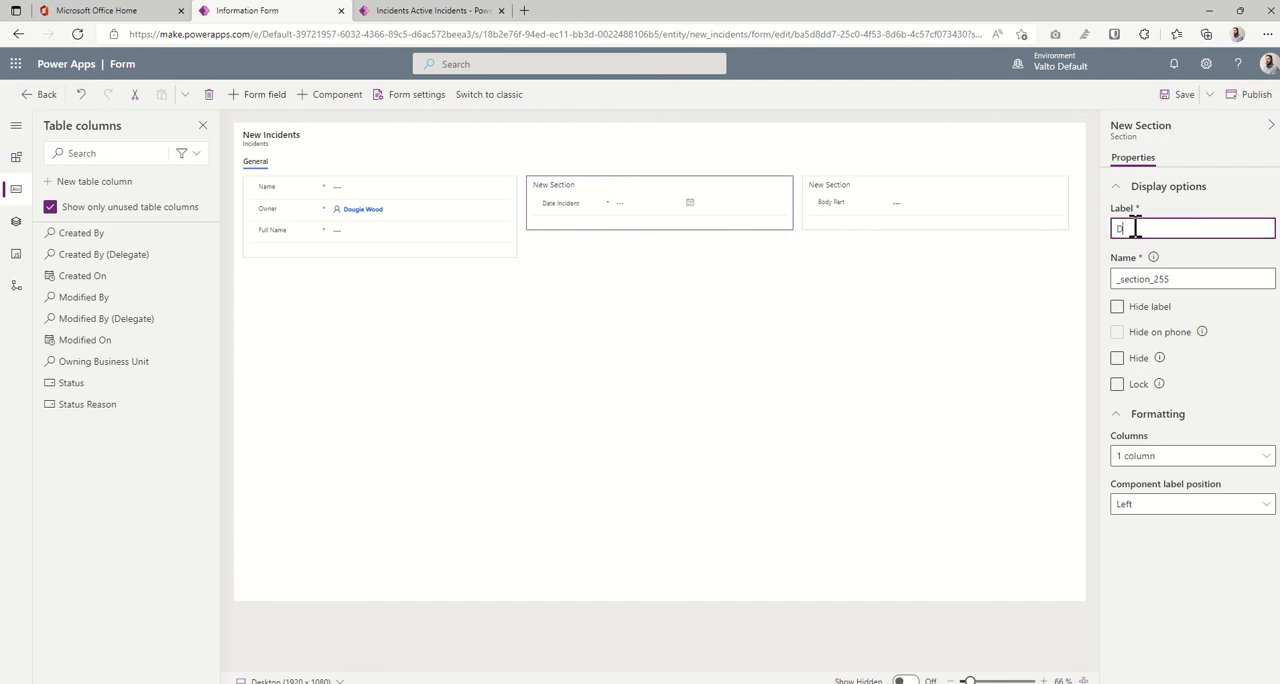
key(BackSpace)
text(Key Details)
click(1010, 330)
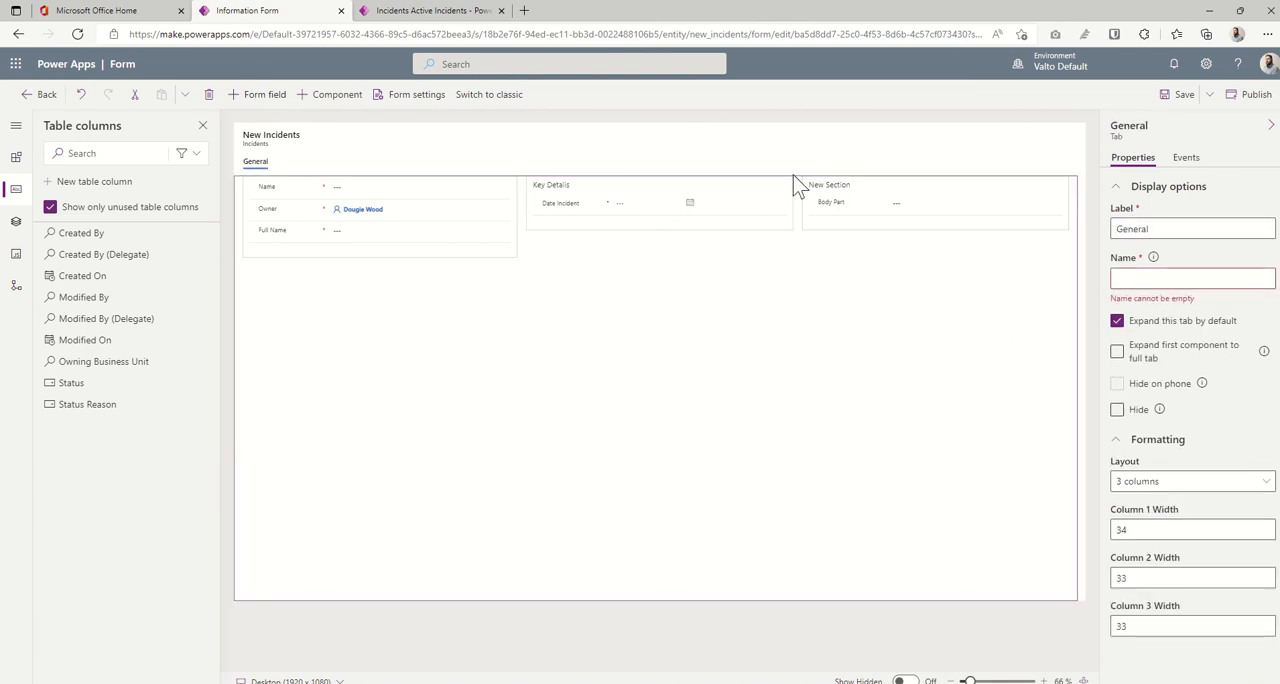
- Label the section containing Body Part "Injured Employee Details"
click(851, 195)
click(1133, 229)
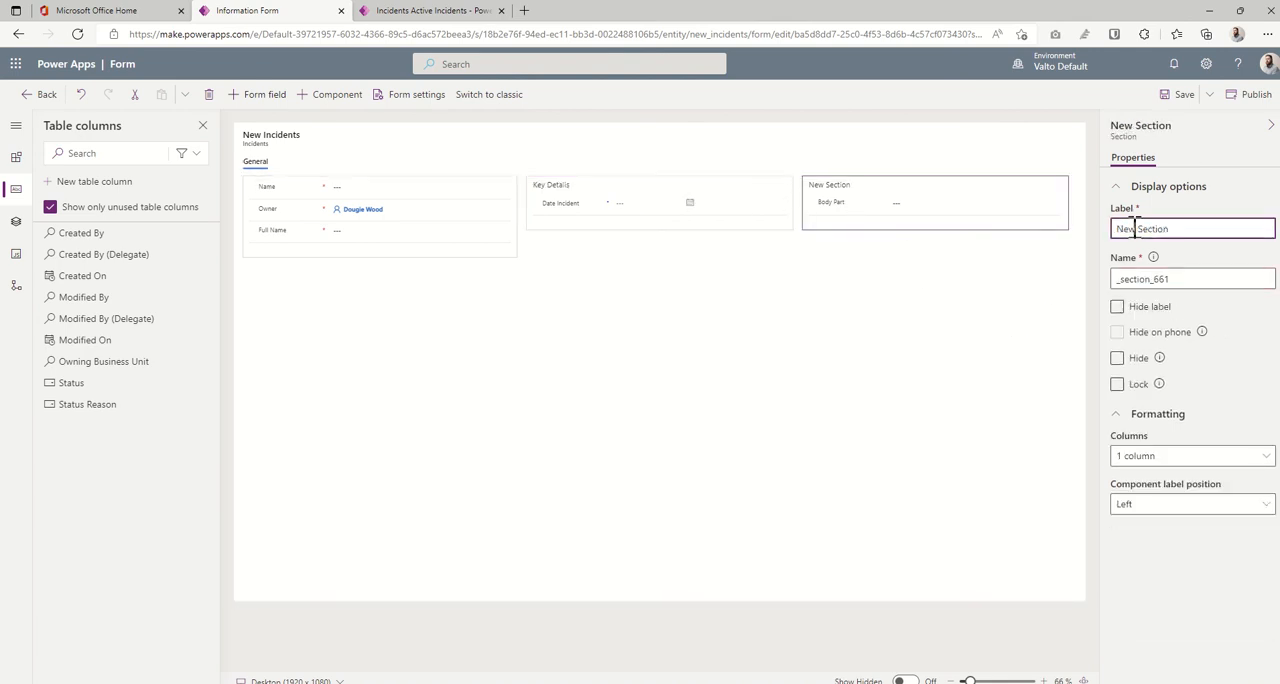
triple_click(1133, 229)
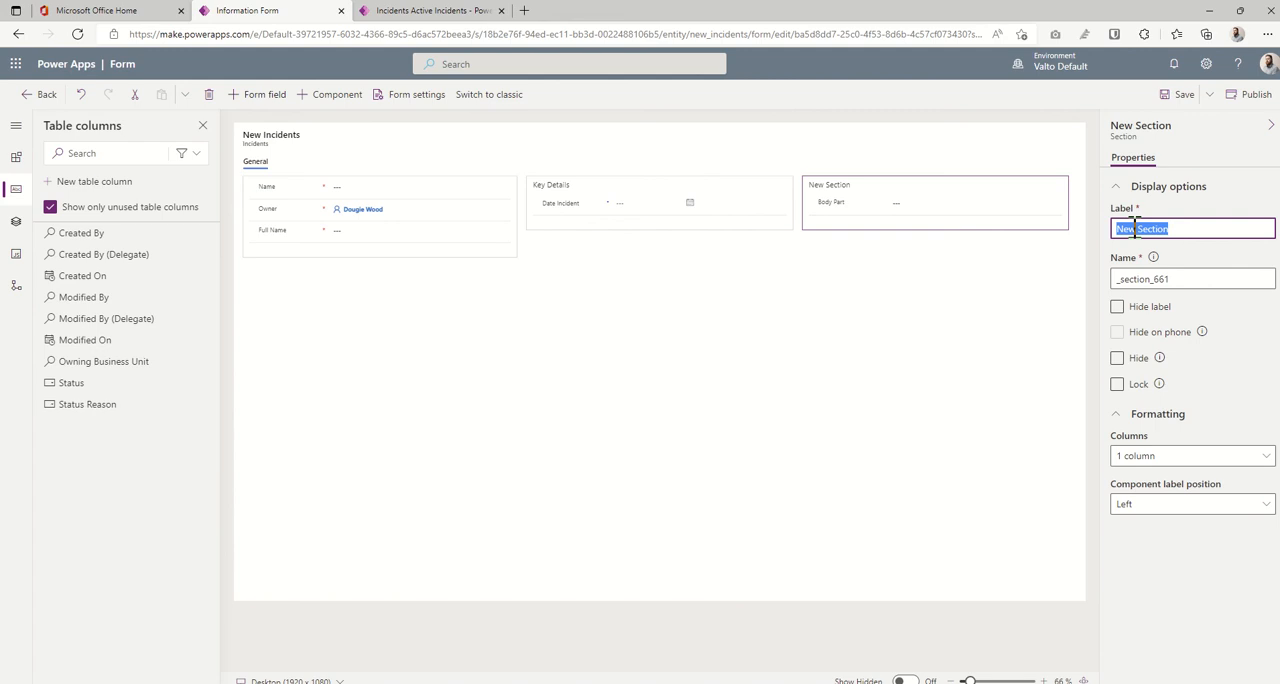
text(Injured Employee Detail)
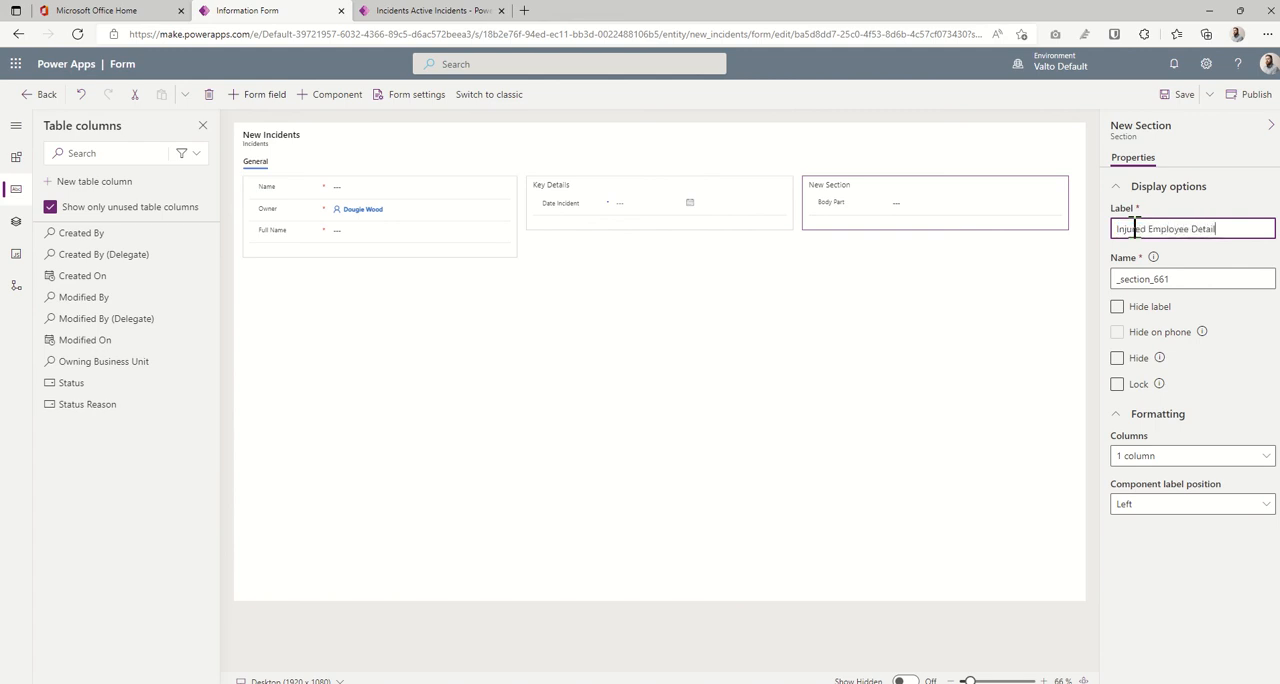
text(s)
click(750, 403)
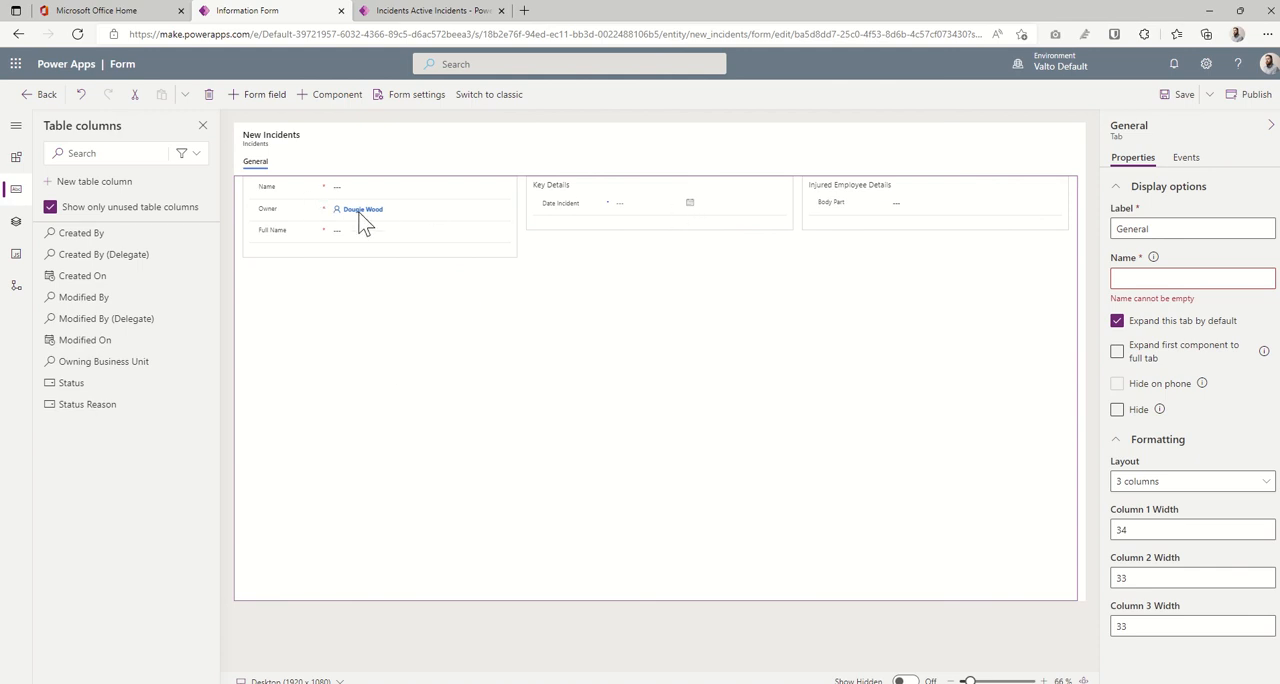
- Try to format the General section with 2 columns and move the Full Name field into its second column
click(276, 255)
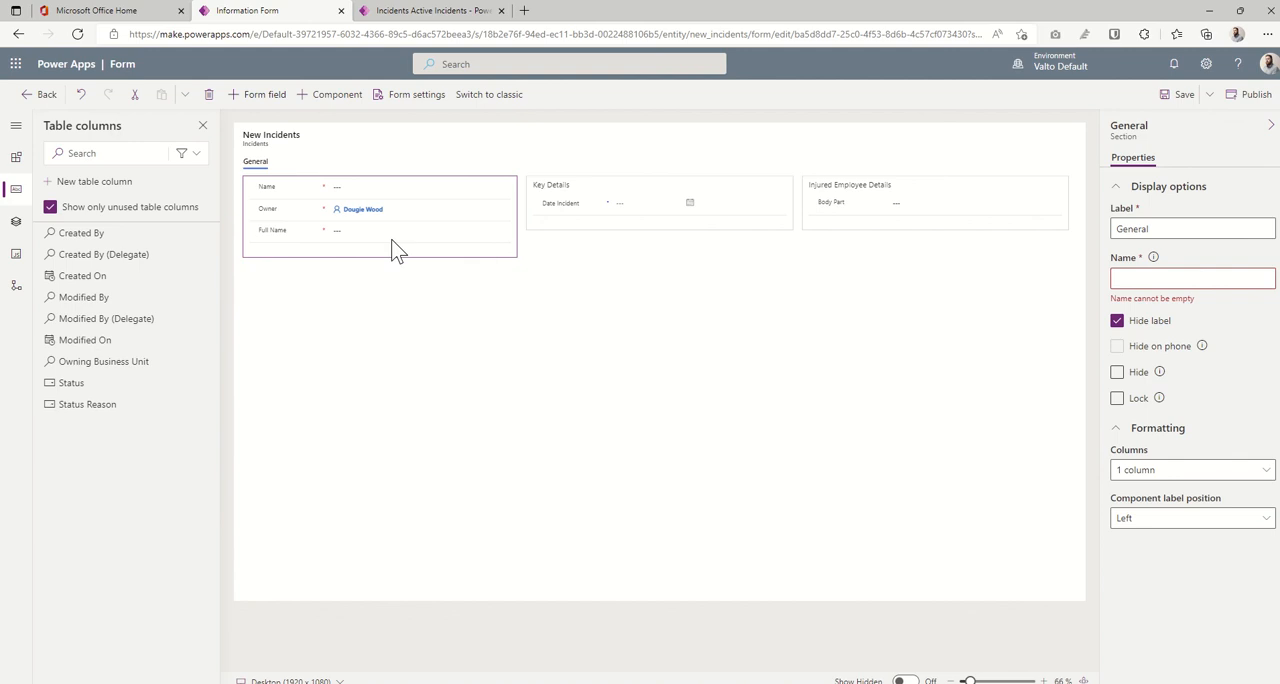
click(1182, 475)
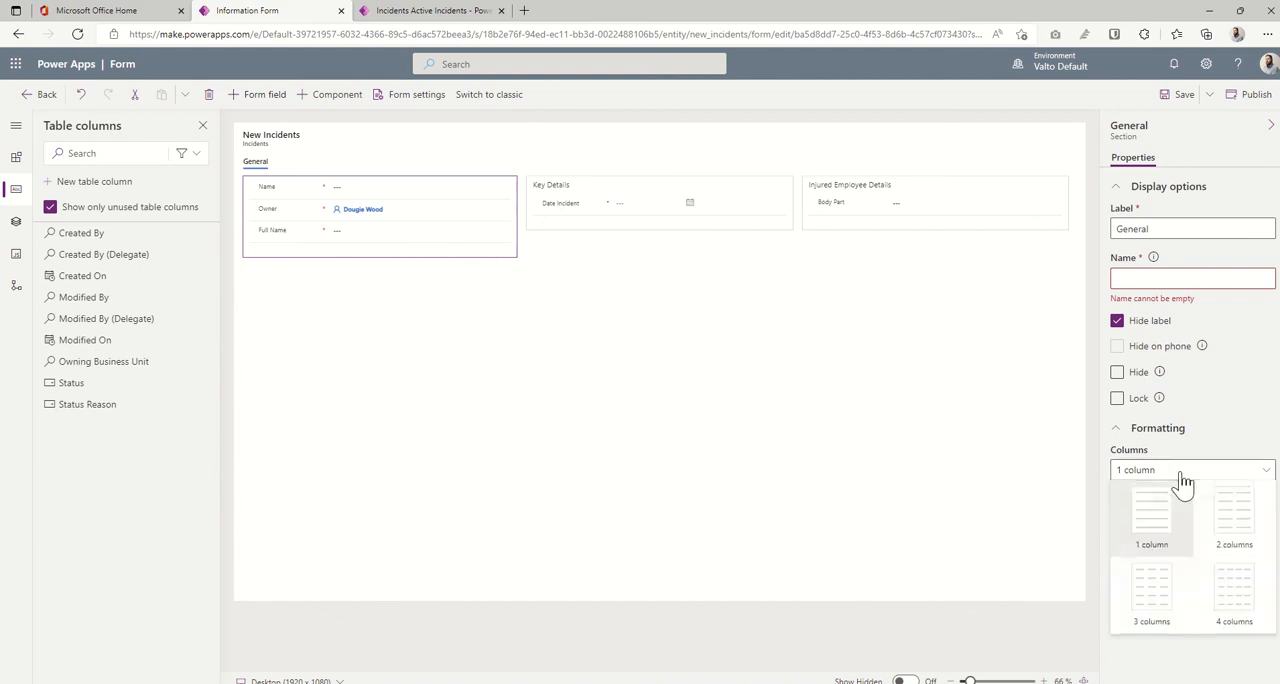
click(1236, 520)
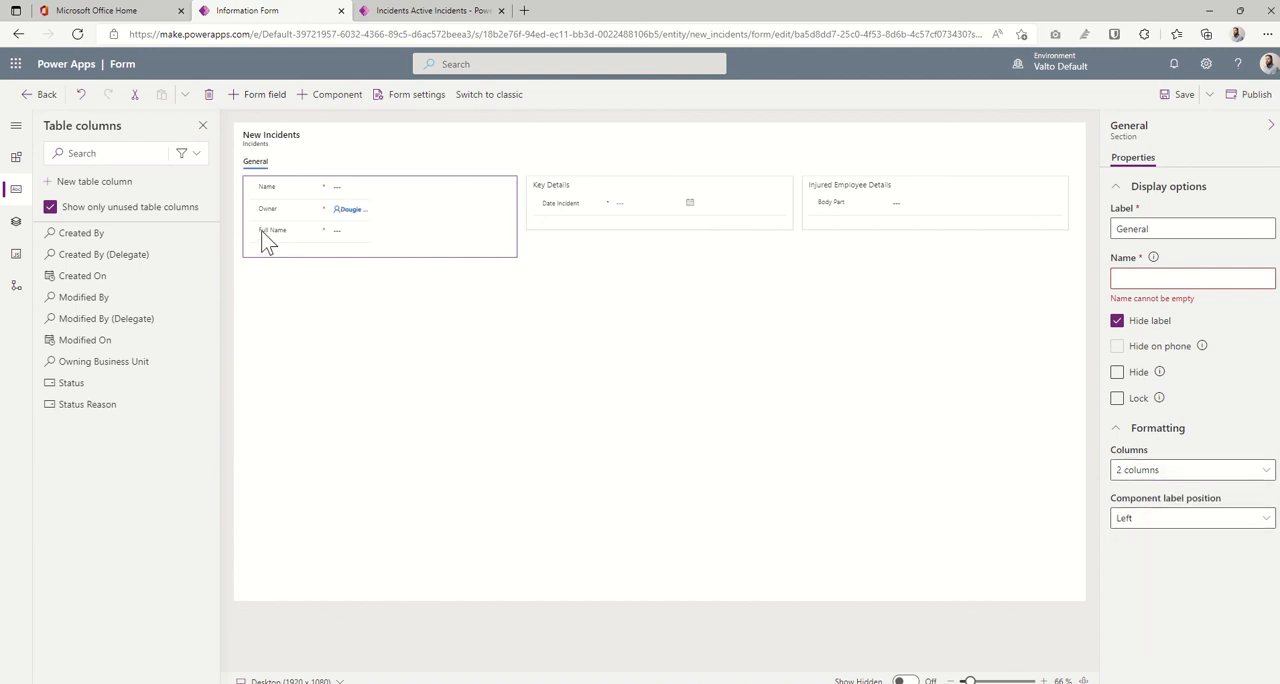
drag(265, 243, 445, 200)
click(468, 195)
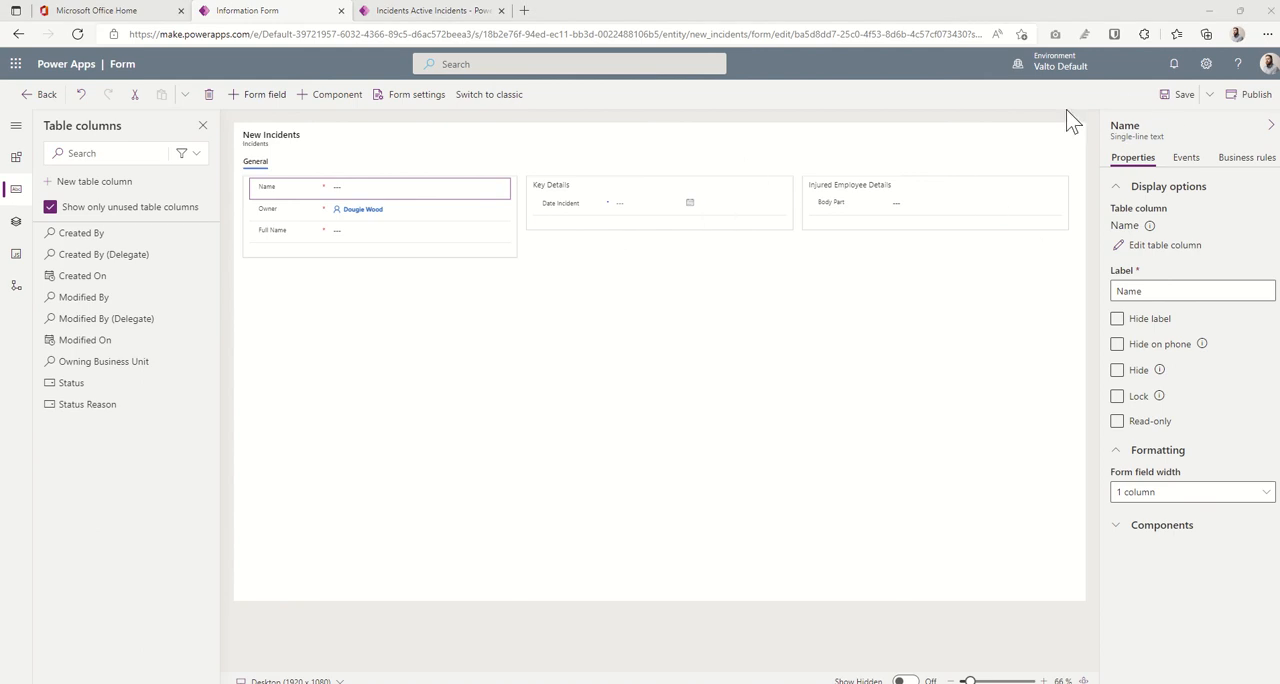
- Save and publish the customized Incidents main form
click(1179, 95)
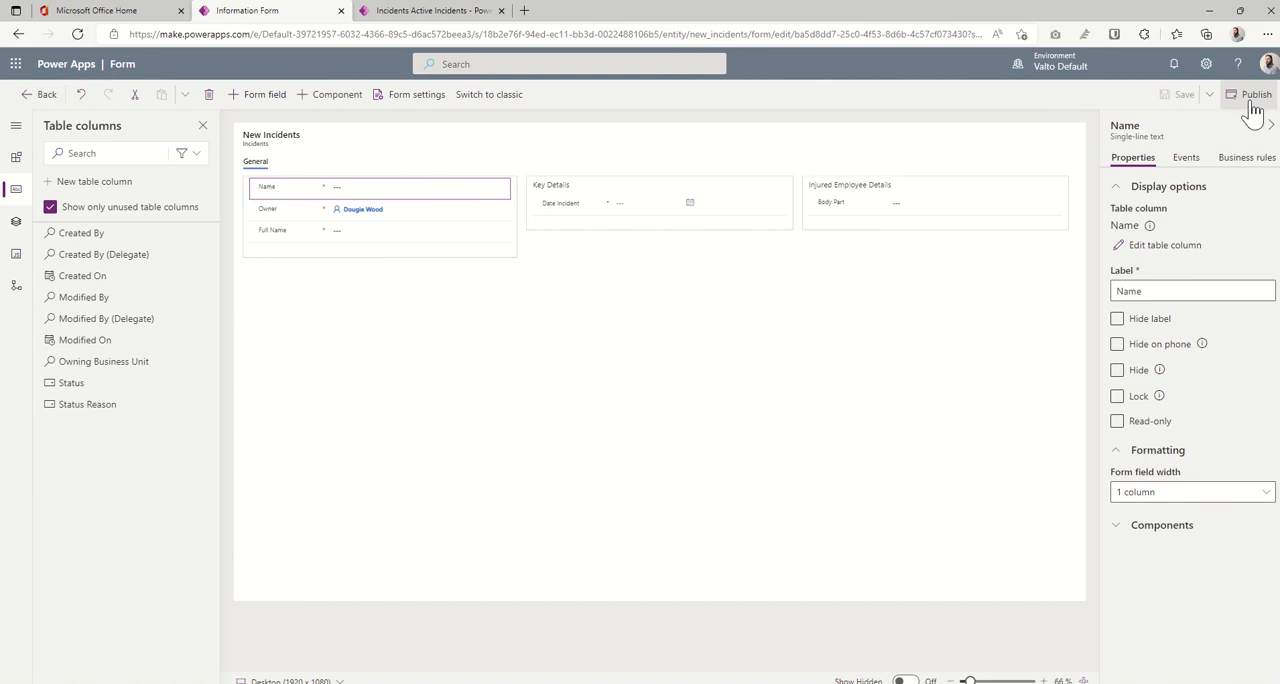
click(1252, 100)
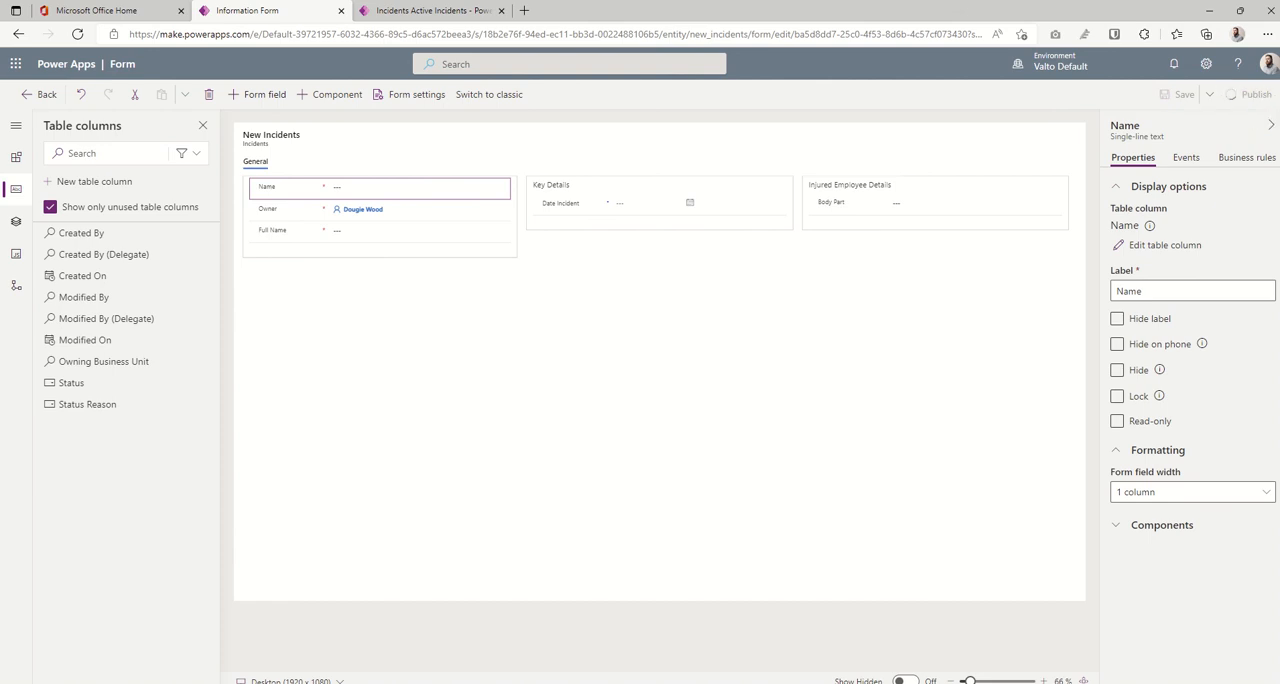
- Return to the Incident Report App solution's full object list and publish all of its objects
click(40, 95)
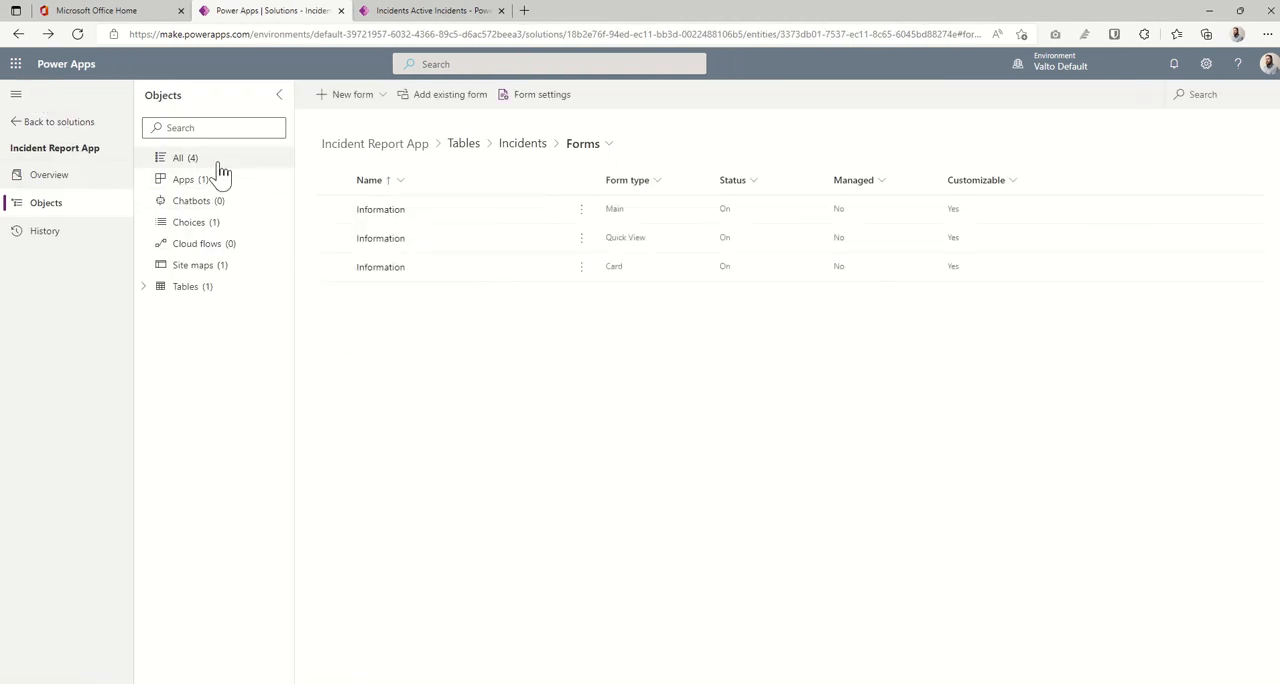
click(186, 160)
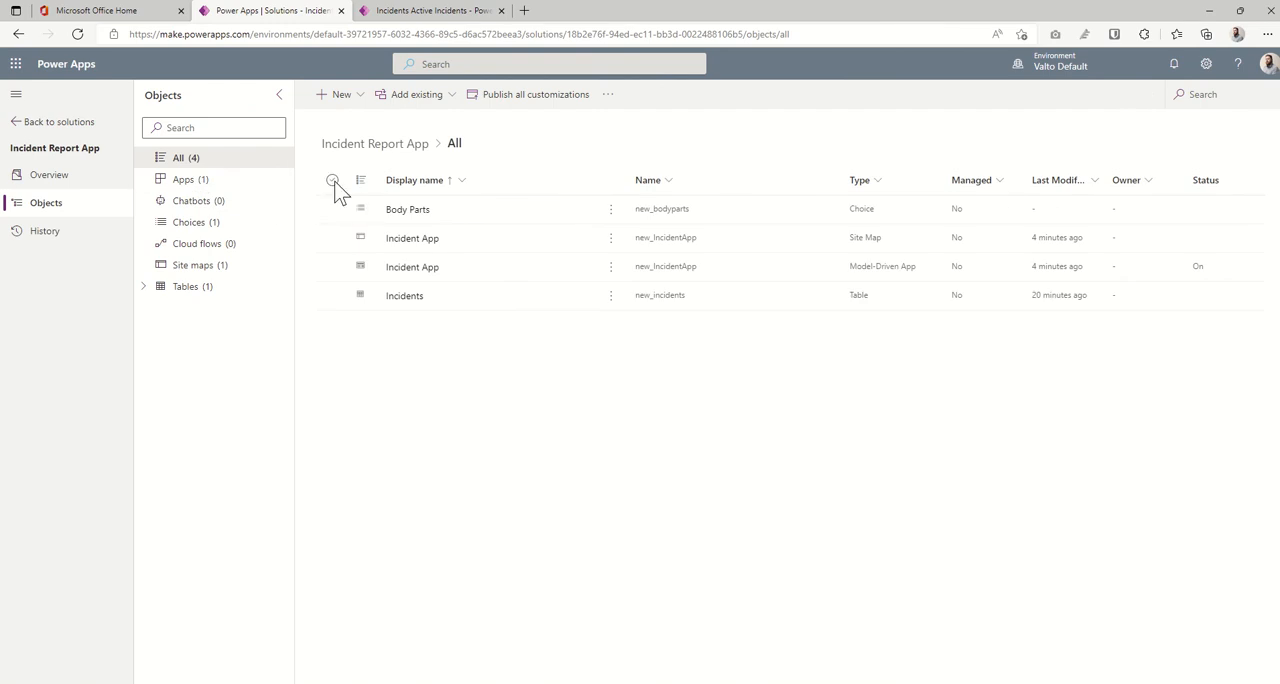
click(333, 181)
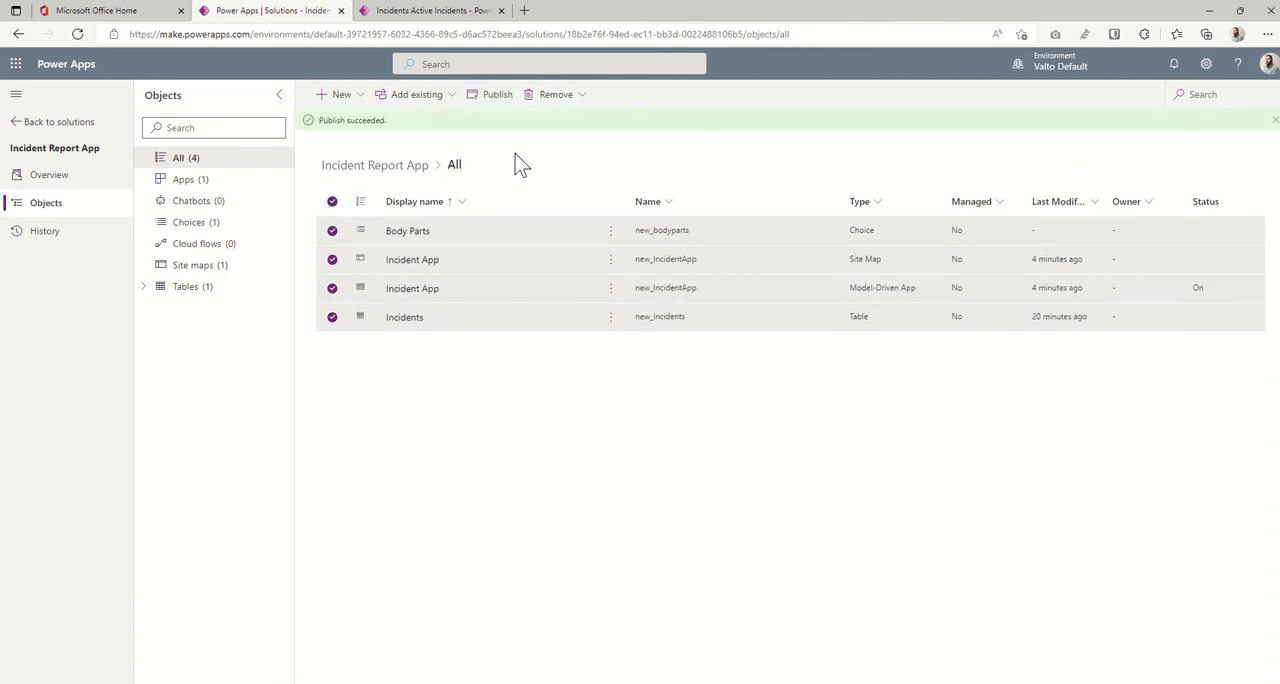
- Run the Incident App from the solution's list of apps
click(197, 184)
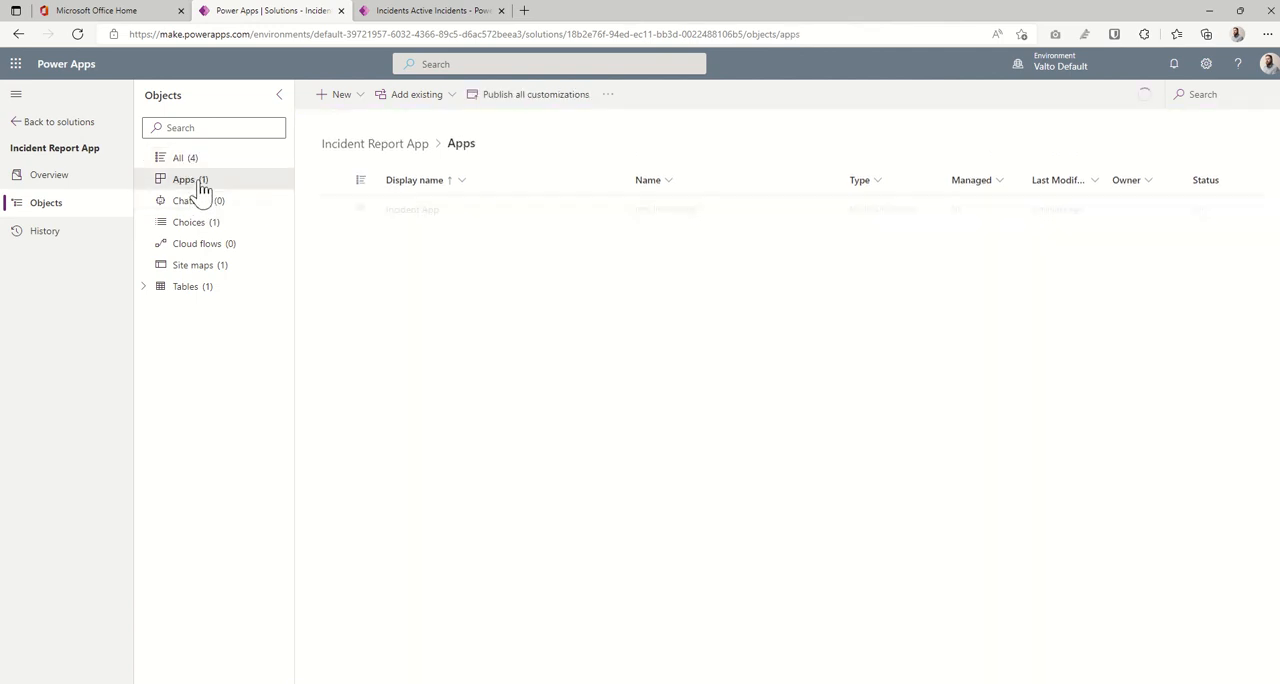
click(332, 209)
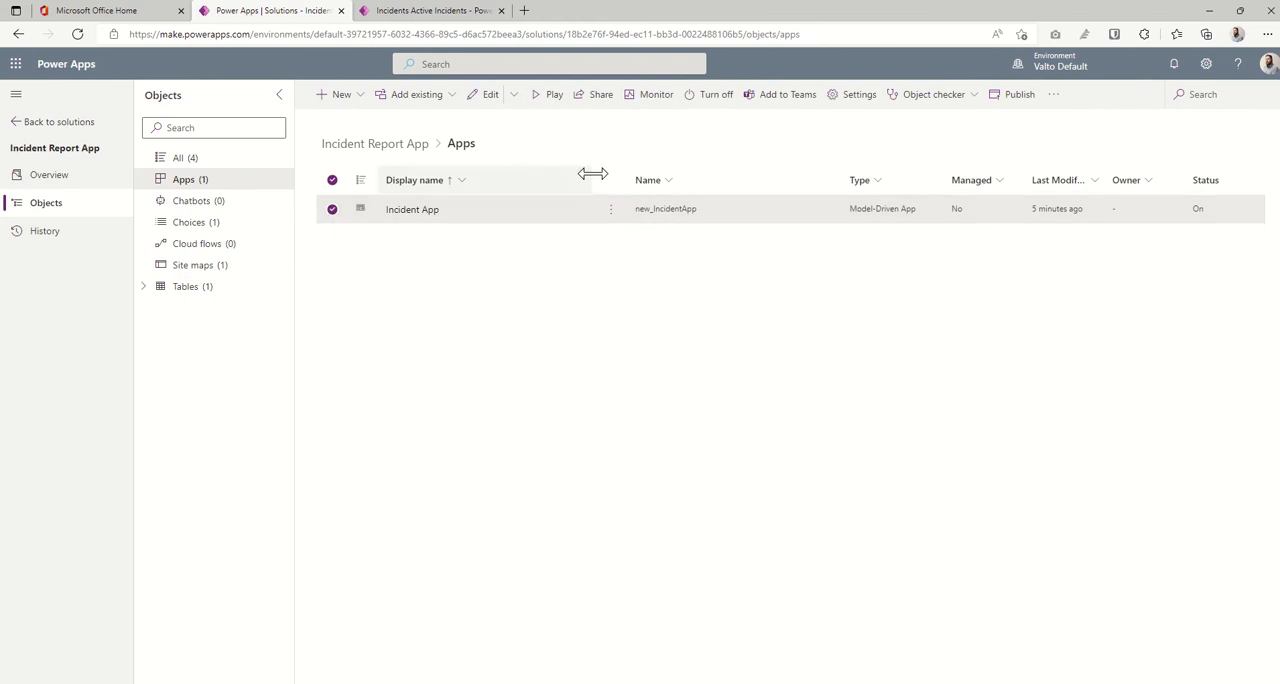
click(541, 99)
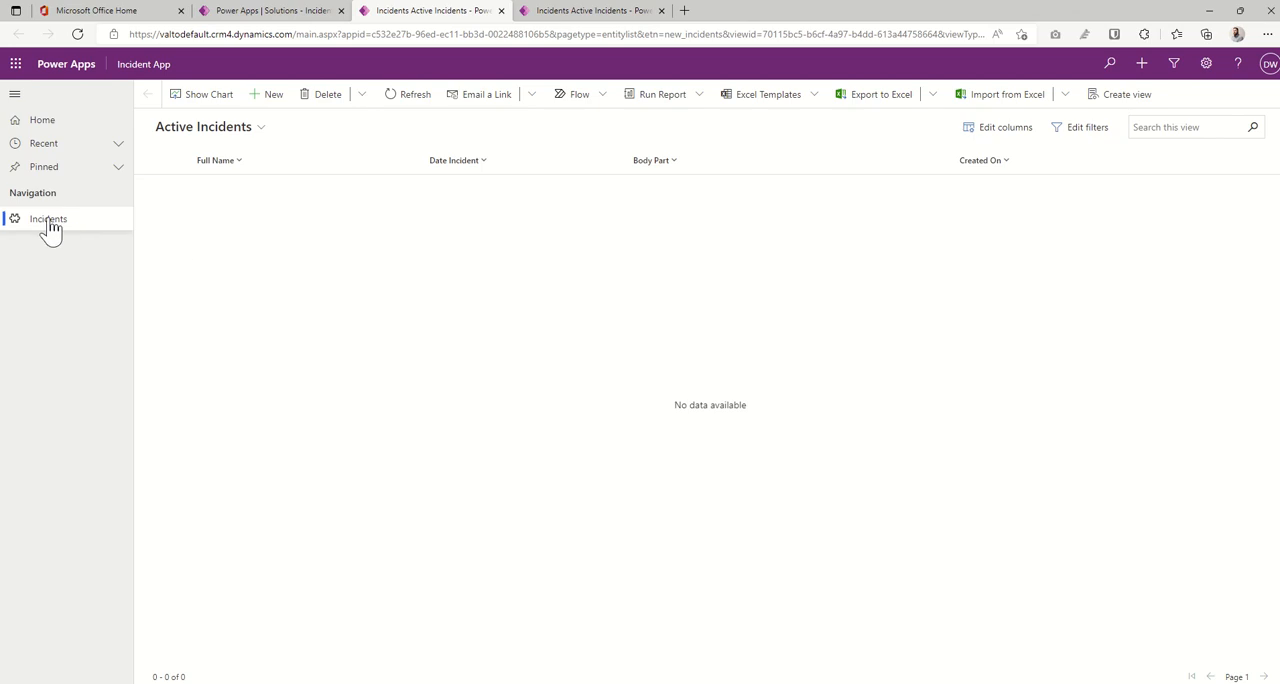
- Start a new incident record in the running app and reload the page to load the updated form
click(280, 100)
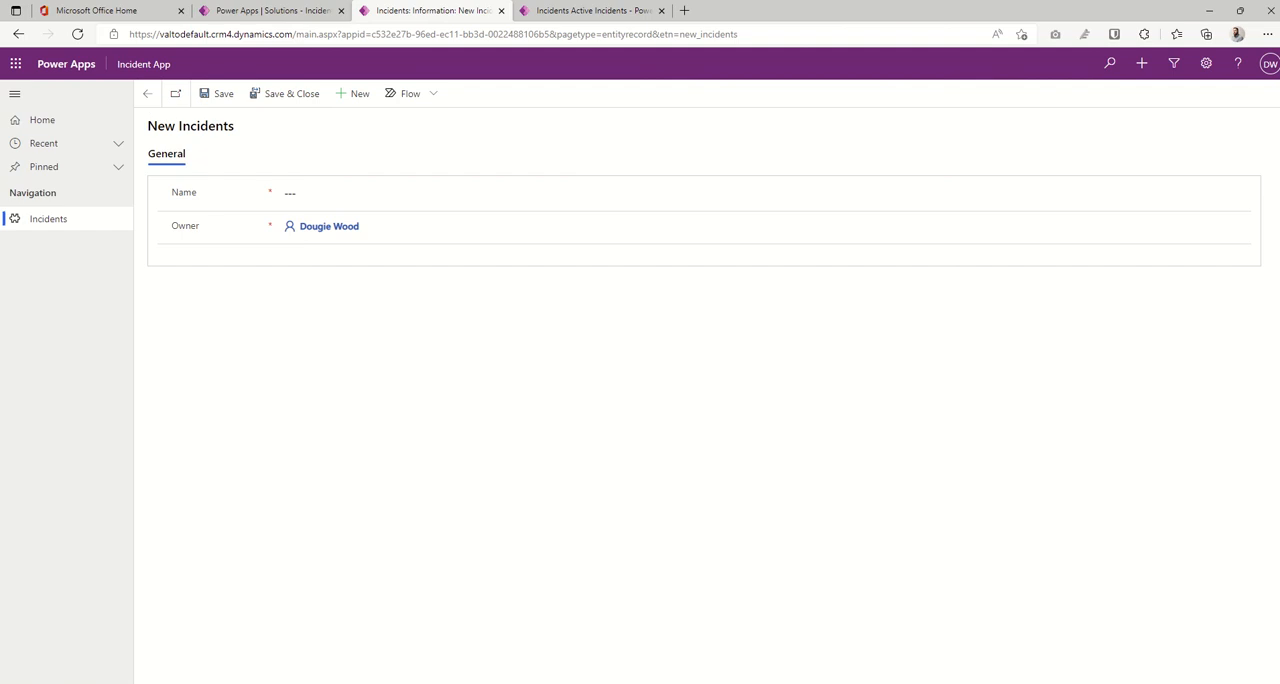
click(338, 36)
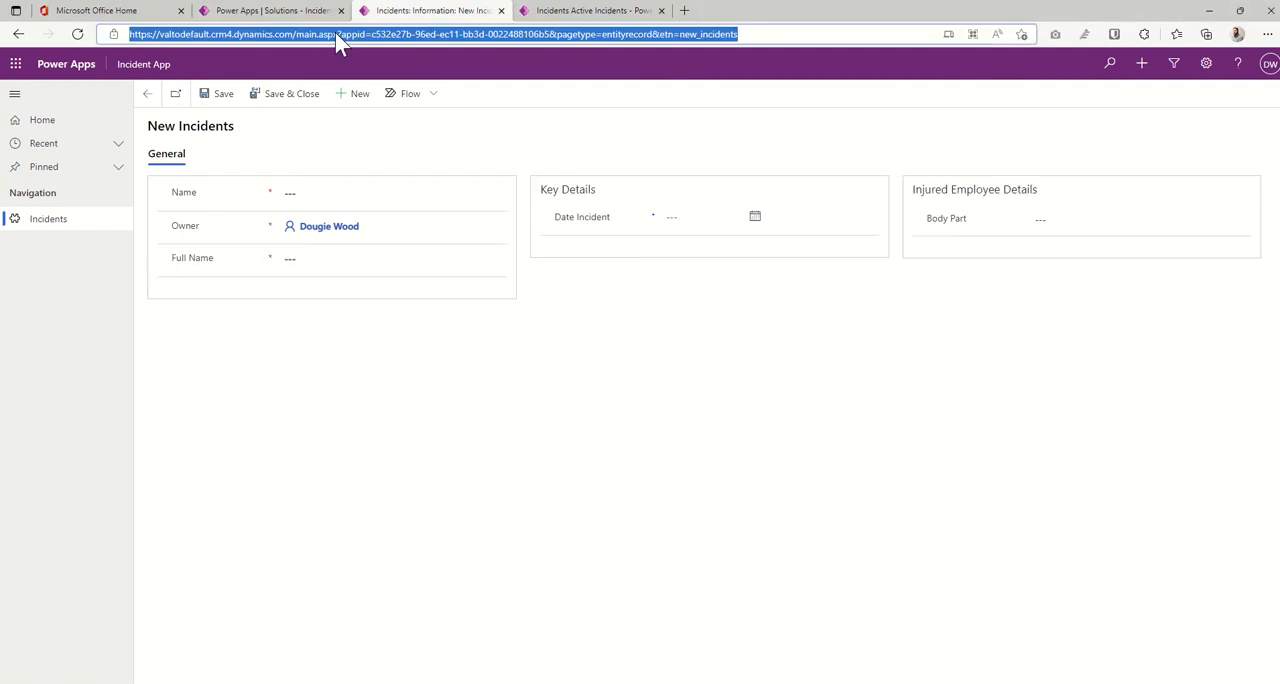
key(Return)
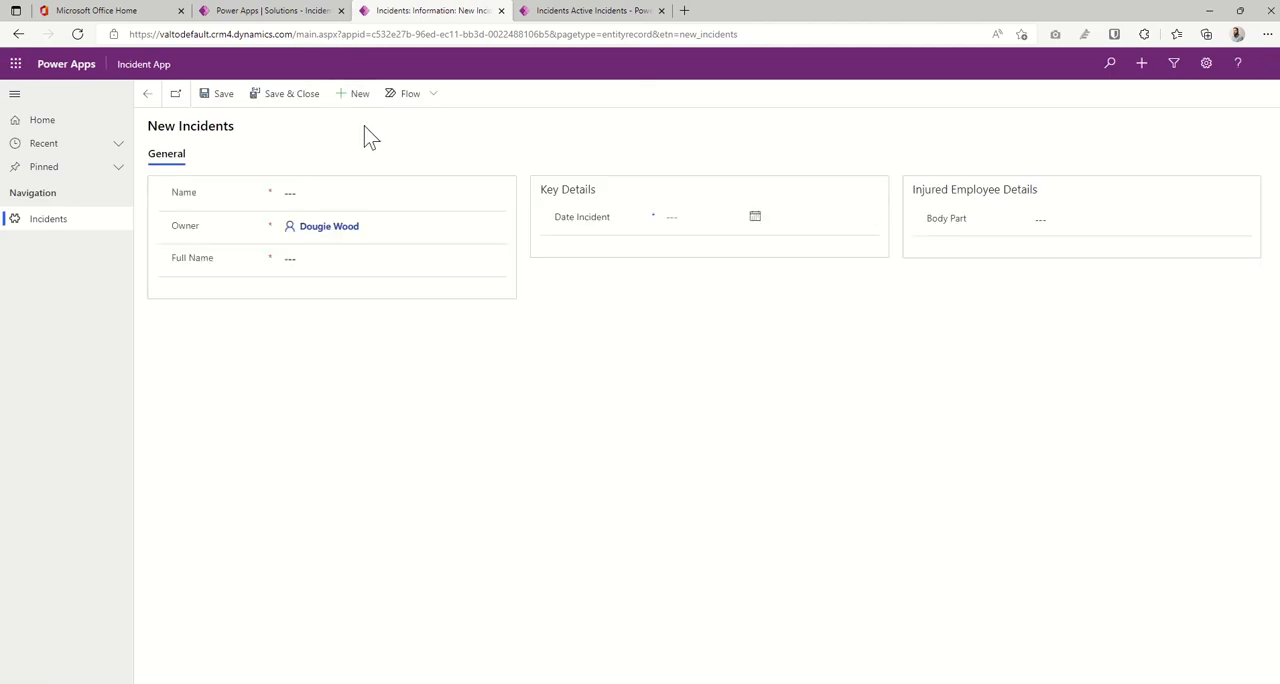
- Enter the injured person's name in both the Name and Full Name fields of the new incident
click(346, 187)
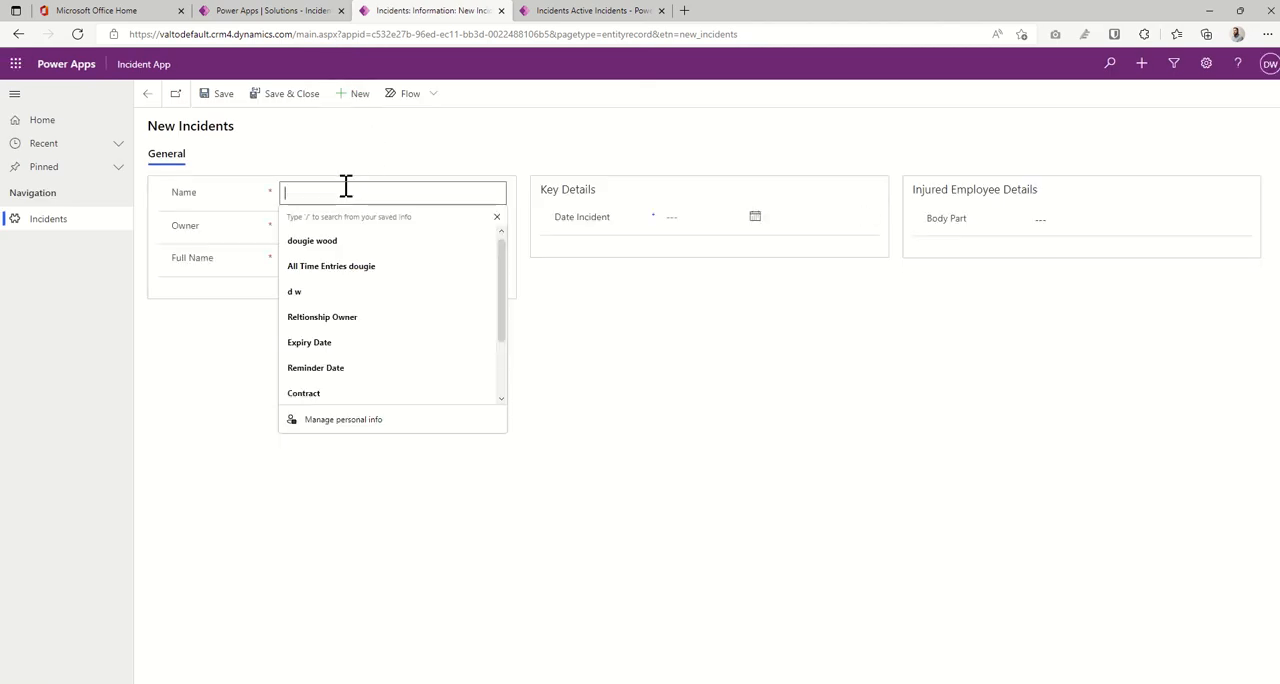
text(Joe Bloggs)
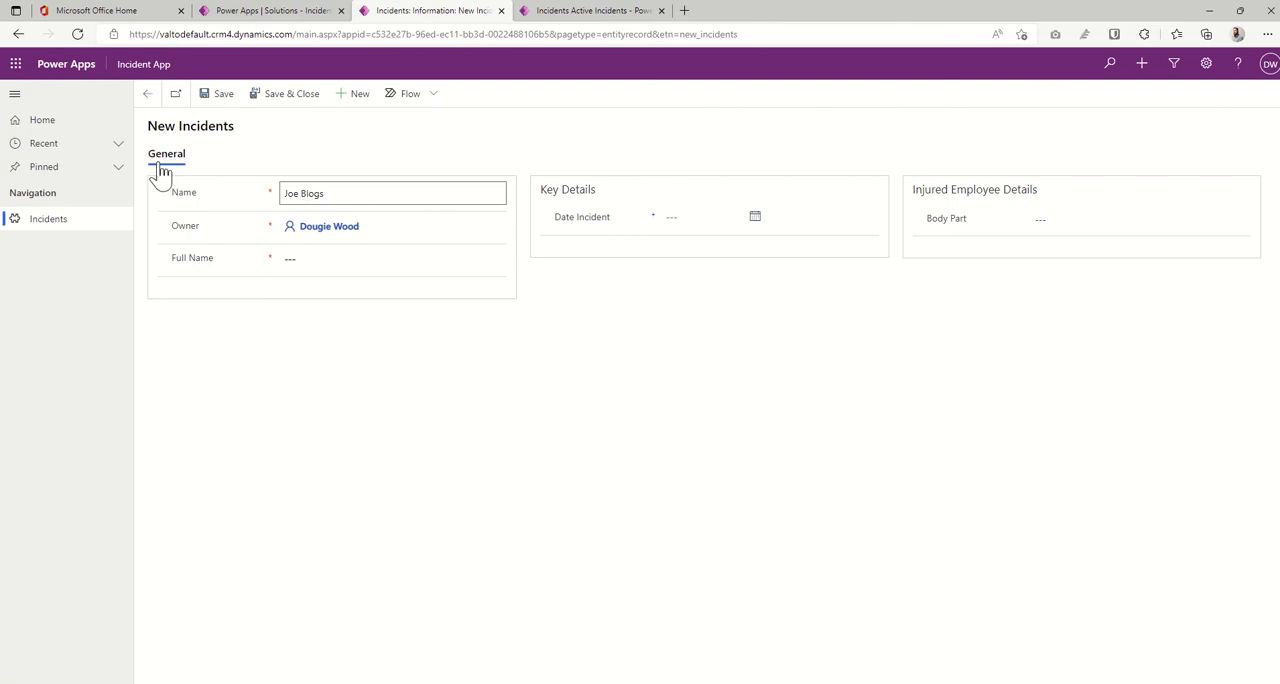
click(287, 256)
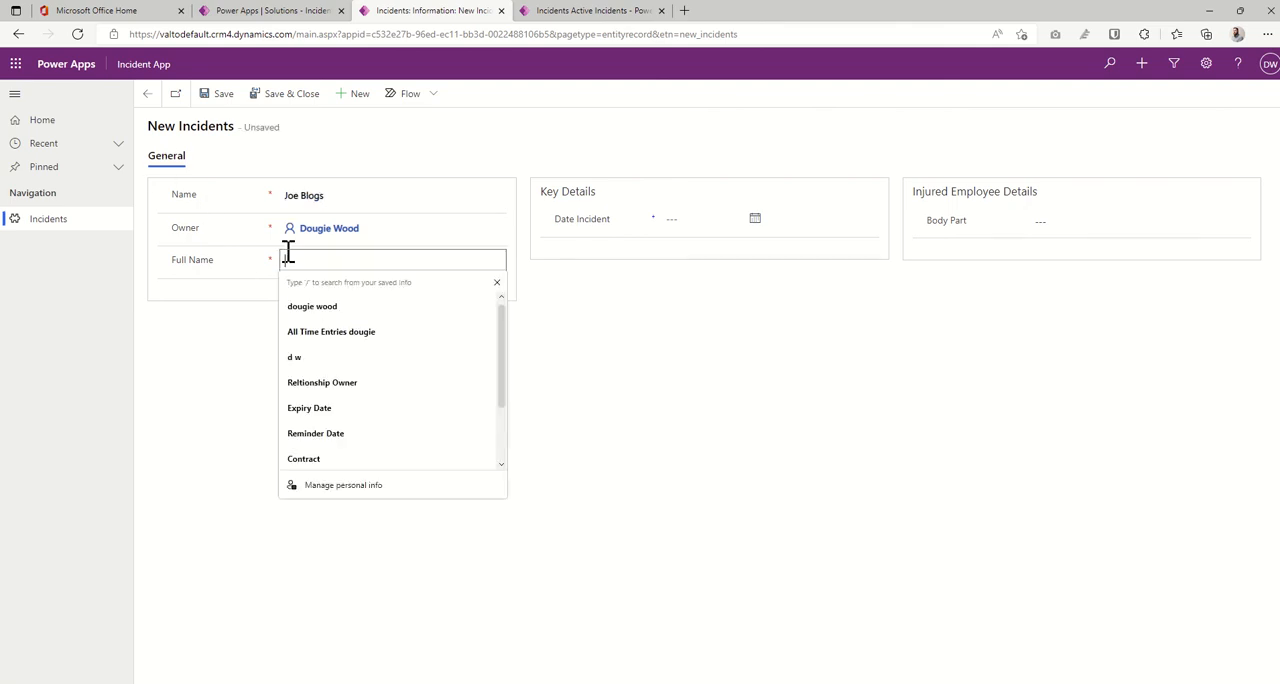
text(Joe Blogs)
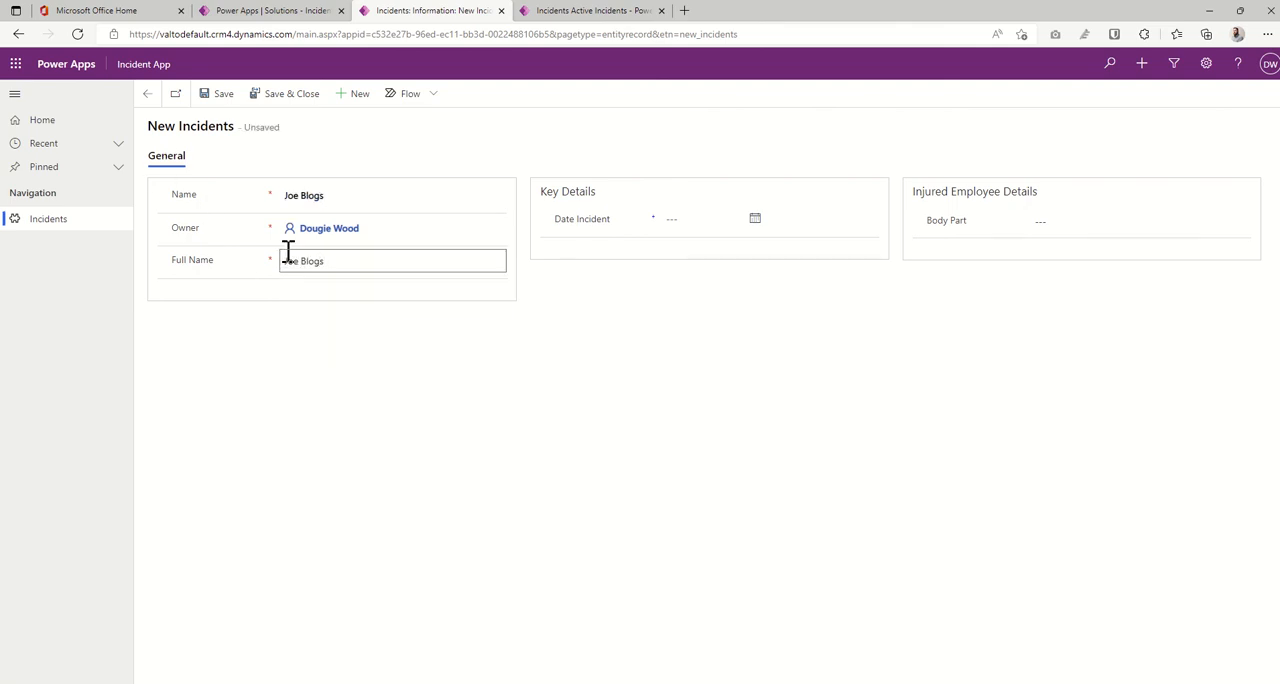
click(478, 352)
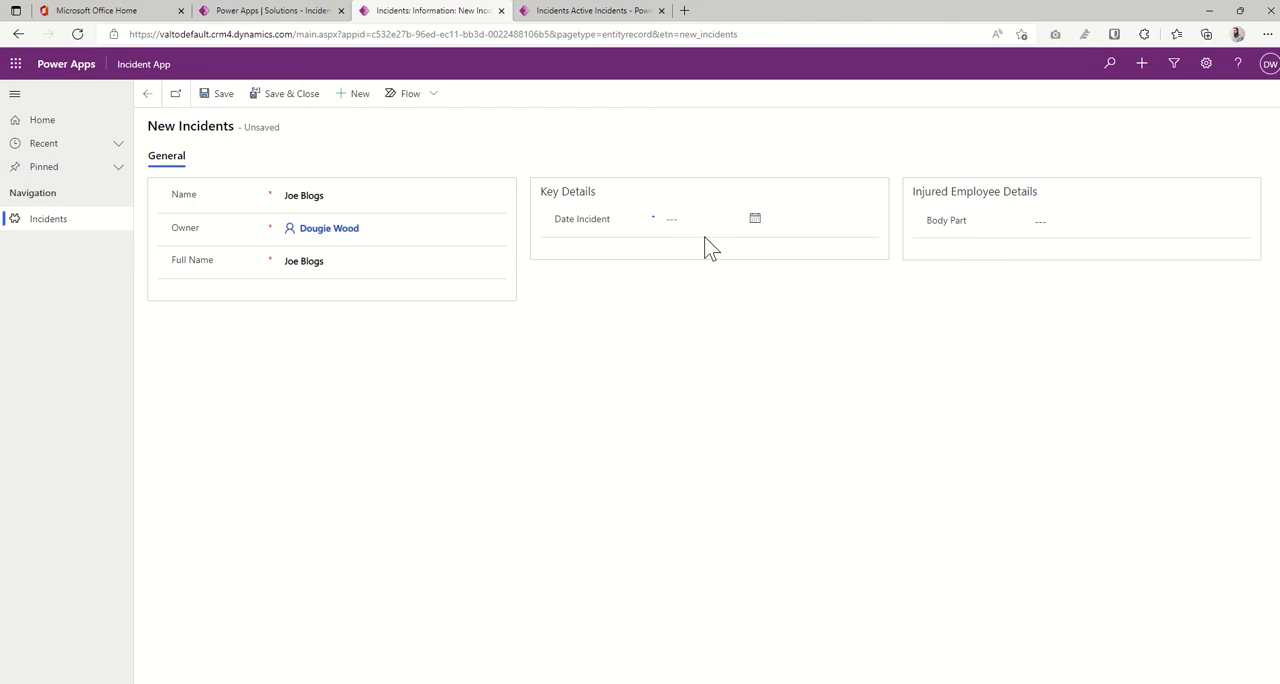
- Set the incident's Date Incident to 6/16/2022 at 11:00 AM
click(756, 222)
click(753, 338)
click(865, 220)
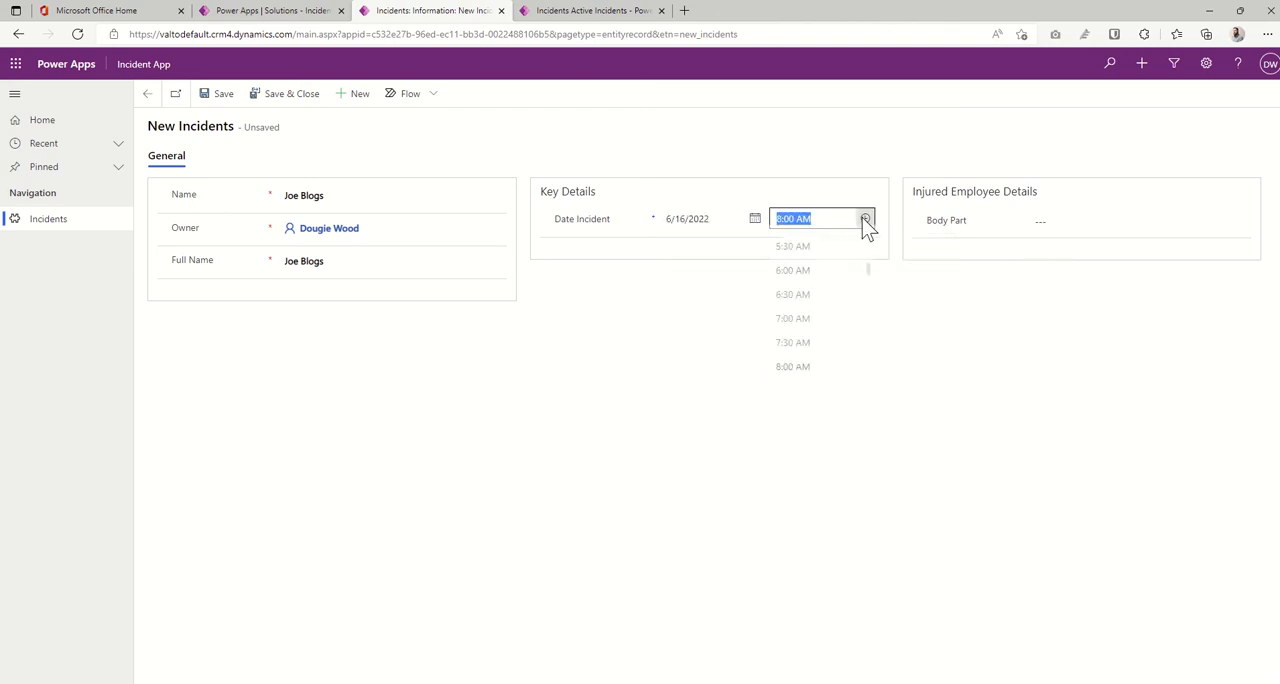
scroll(805, 350, down, 2)
click(808, 347)
- Choose Toes as the incident's Body Part, and save and close the record
click(1066, 221)
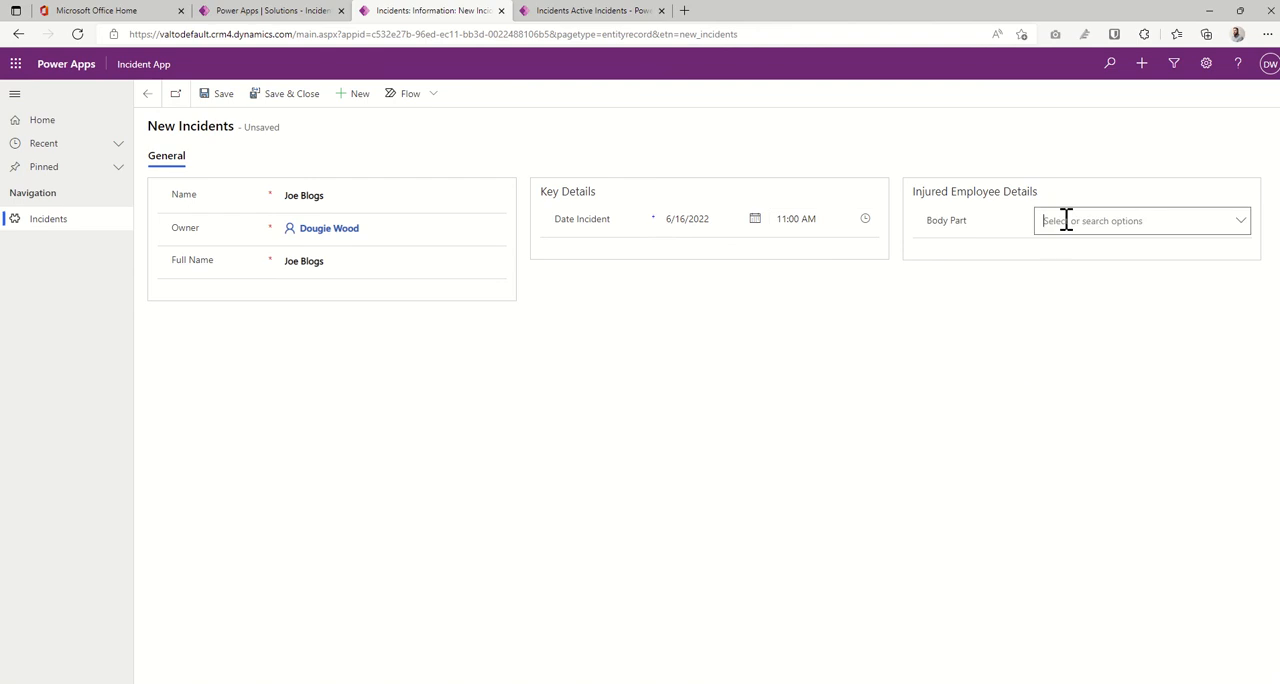
click(1240, 223)
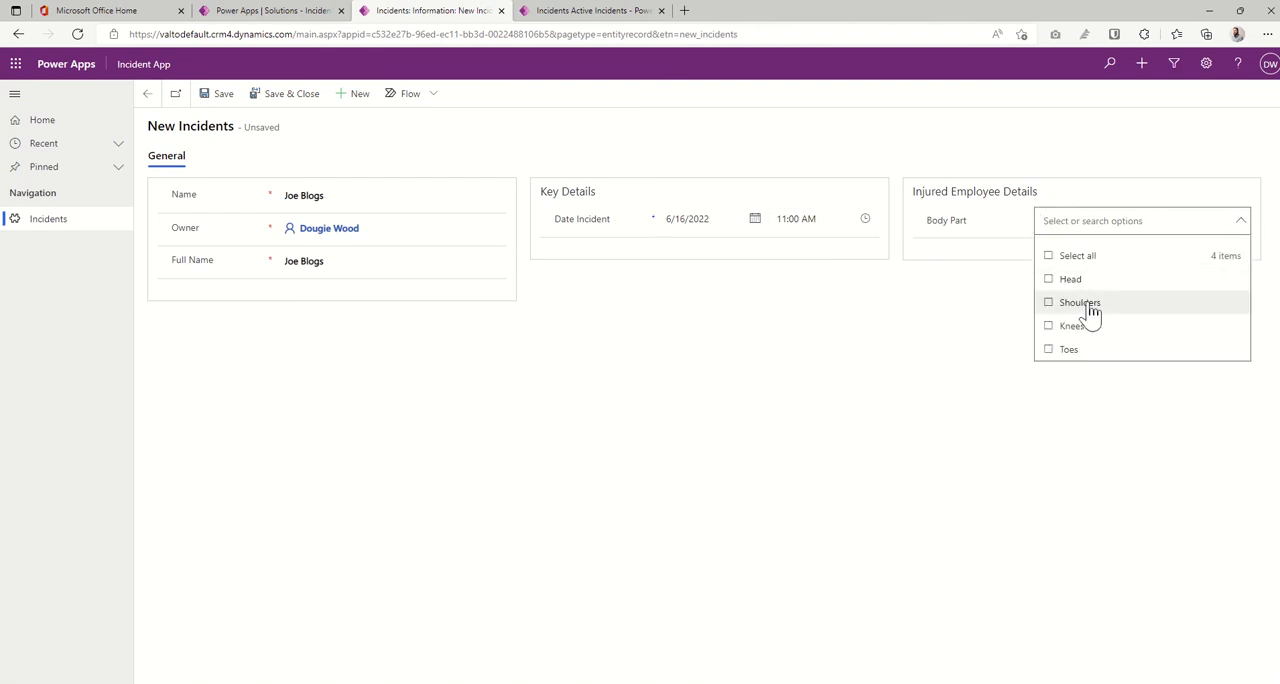
click(1052, 353)
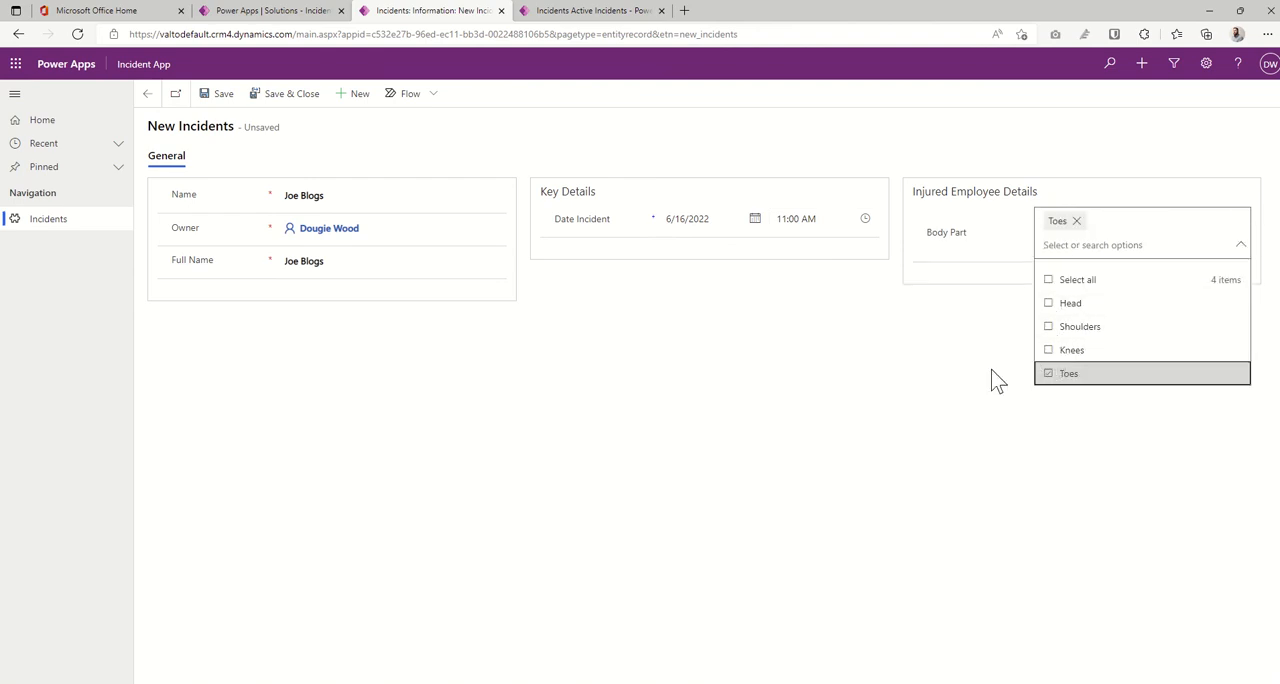
click(947, 382)
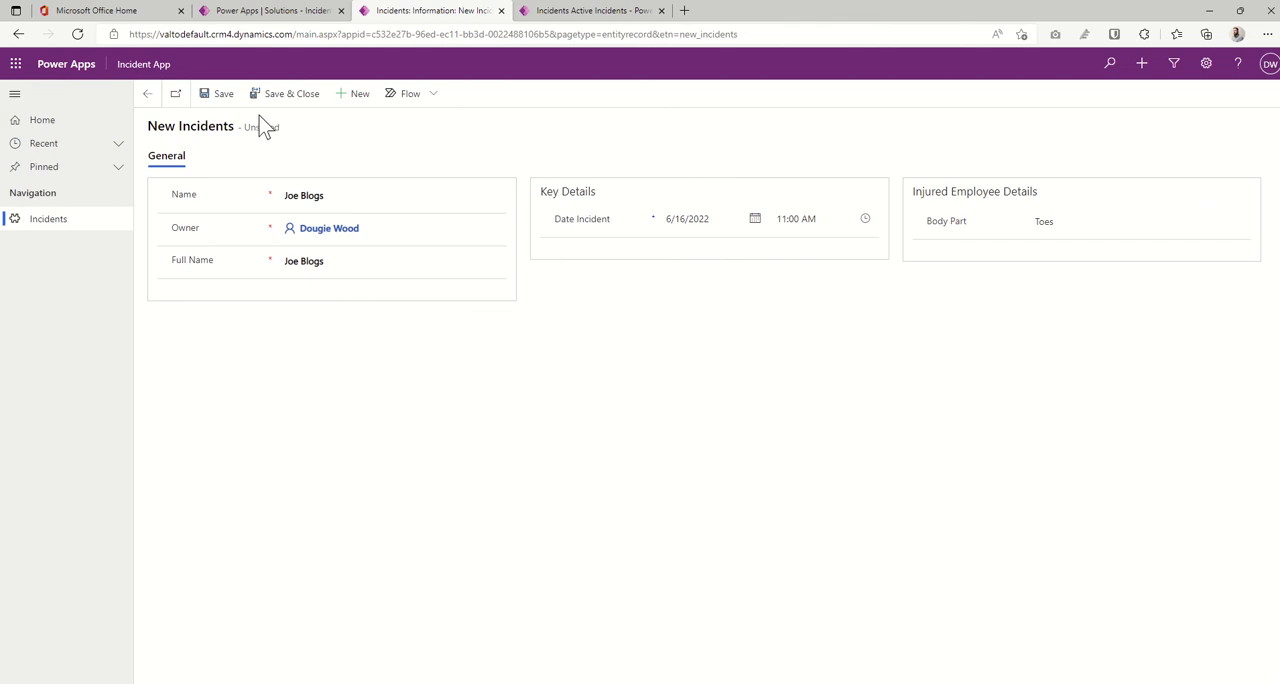
click(225, 100)
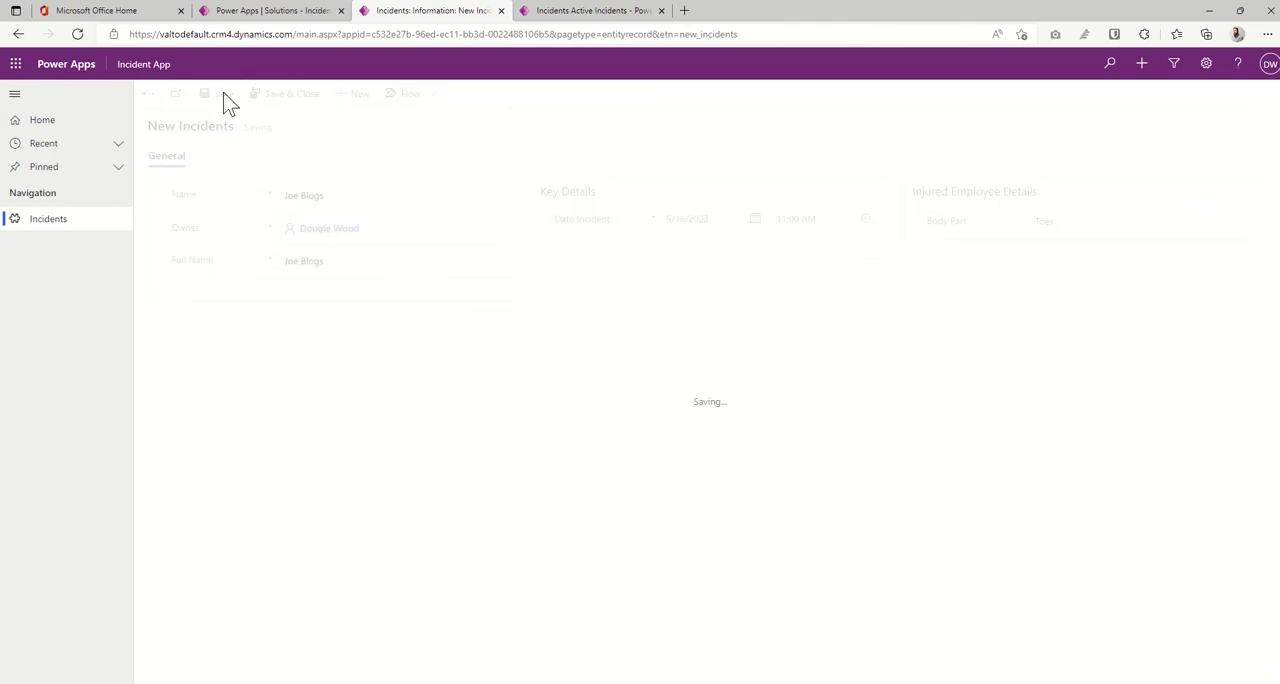
click(287, 101)
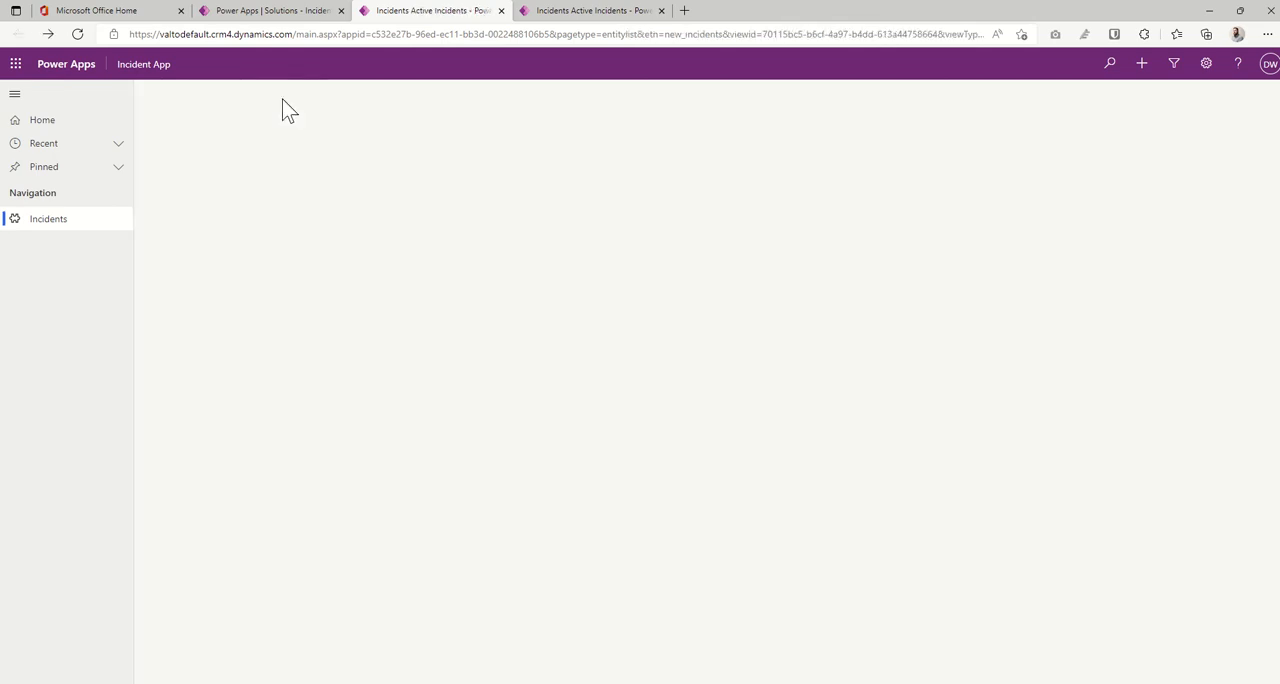